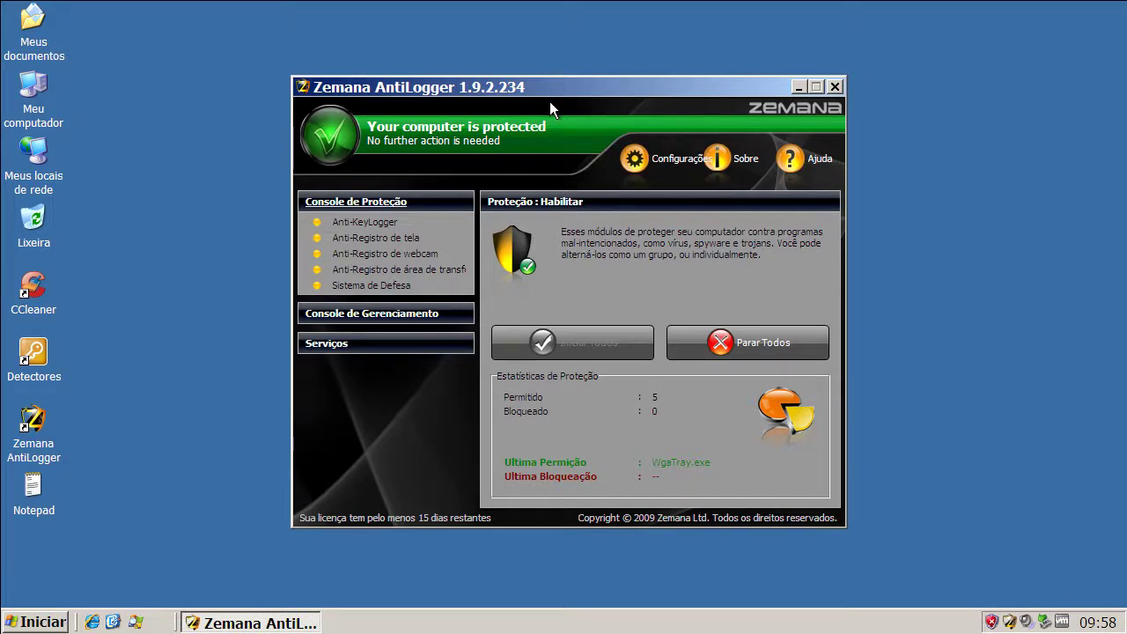
Step: Check for Zemana AntiLogger updates in its services section, then return to the protection console and close the window
click(389, 315)
click(378, 317)
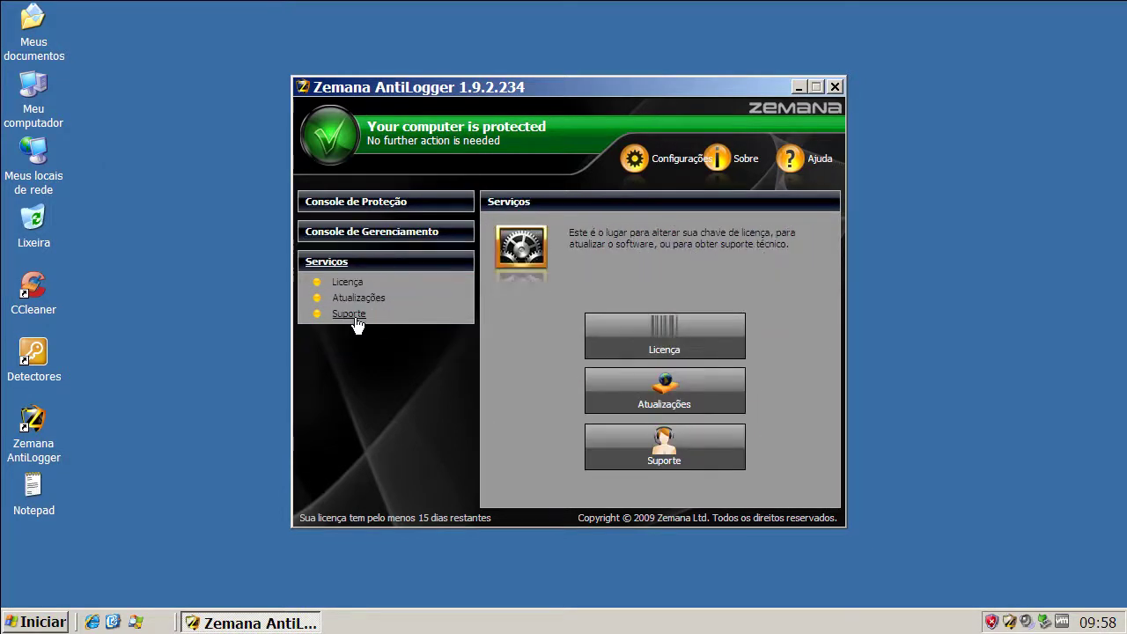
click(358, 300)
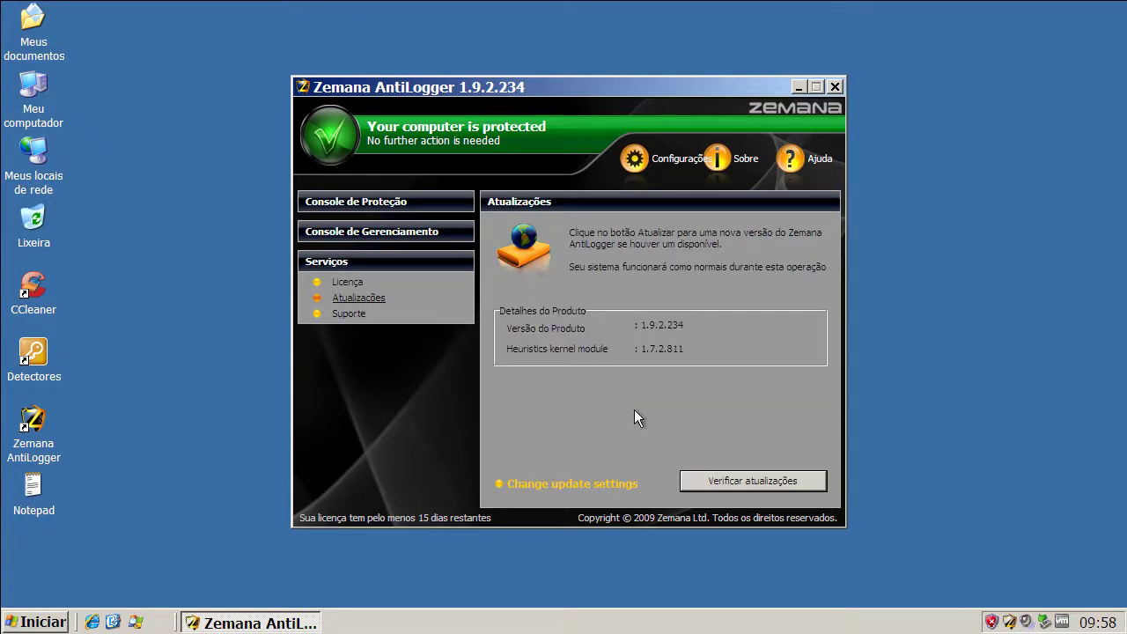
click(734, 480)
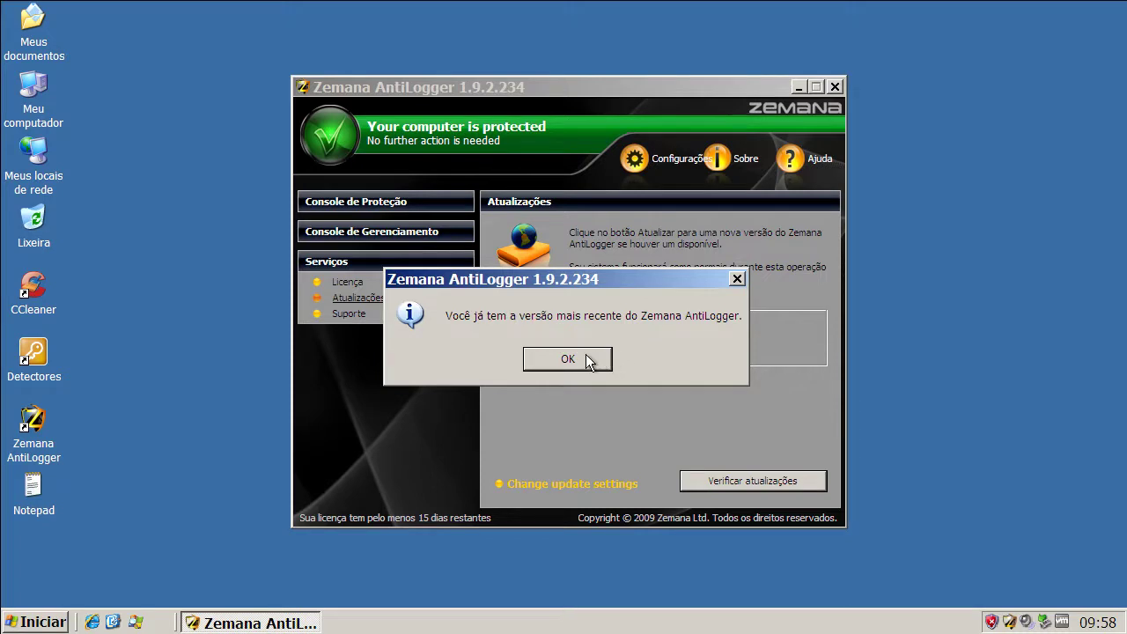
click(588, 359)
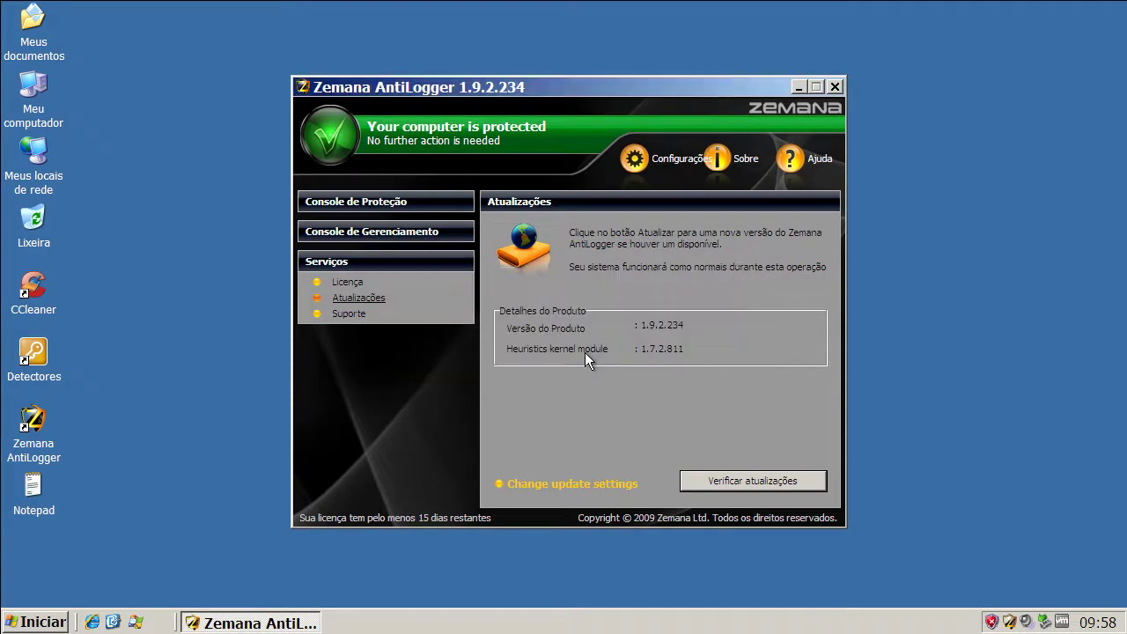
click(404, 203)
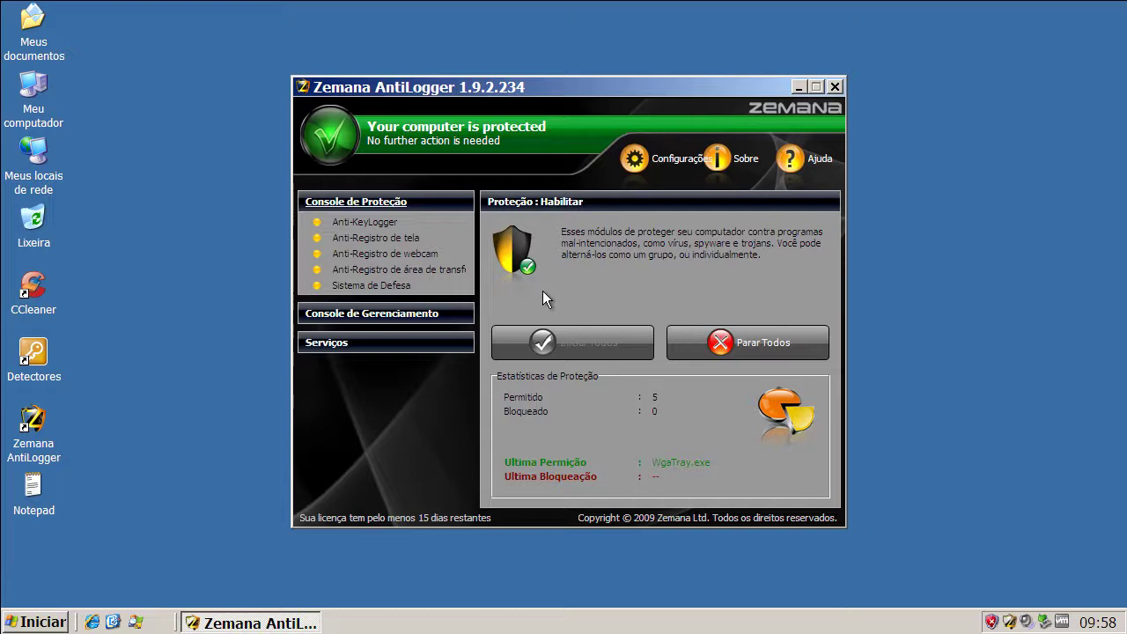
click(834, 87)
Step: Open Process Explorer, examine the memory use of the AntiLogger.exe process and minimize the window
click(136, 621)
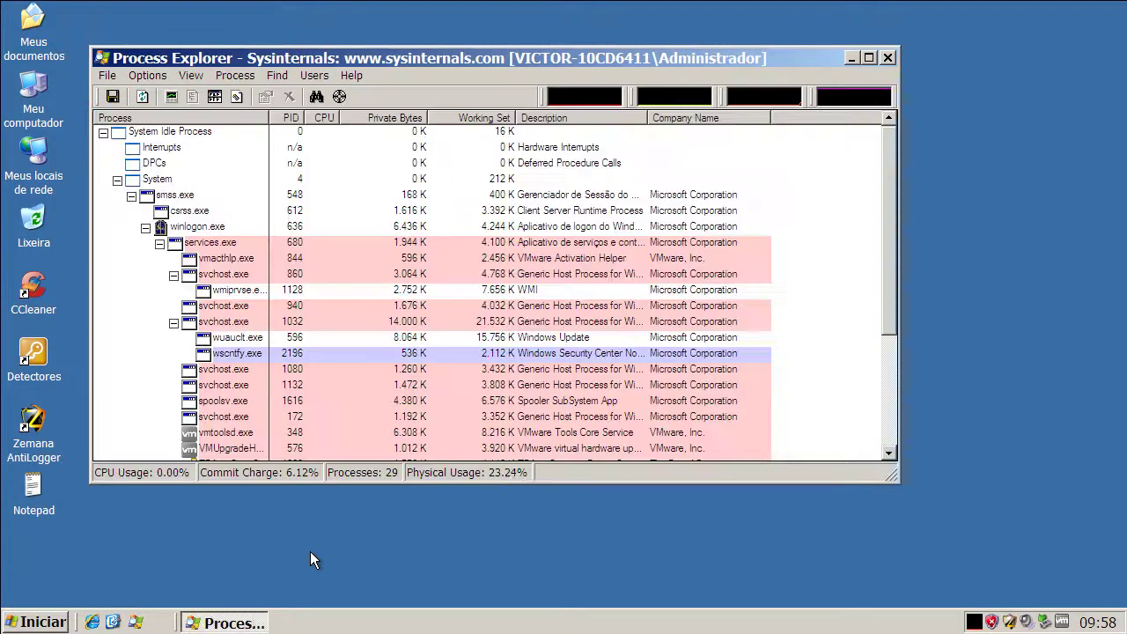
drag(887, 272, 886, 384)
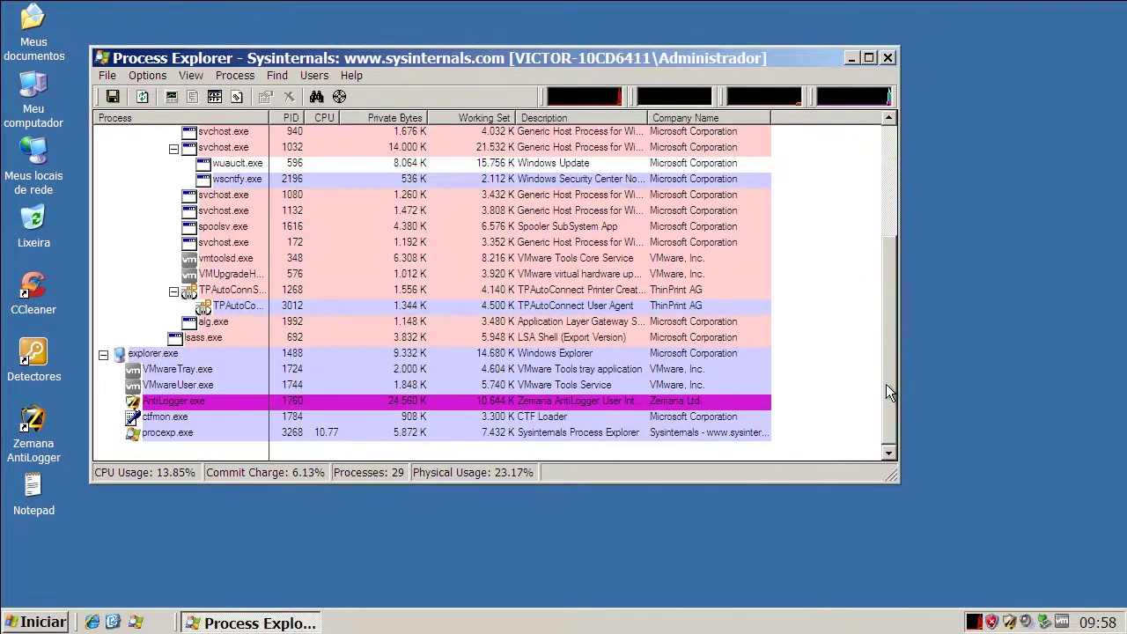
click(494, 402)
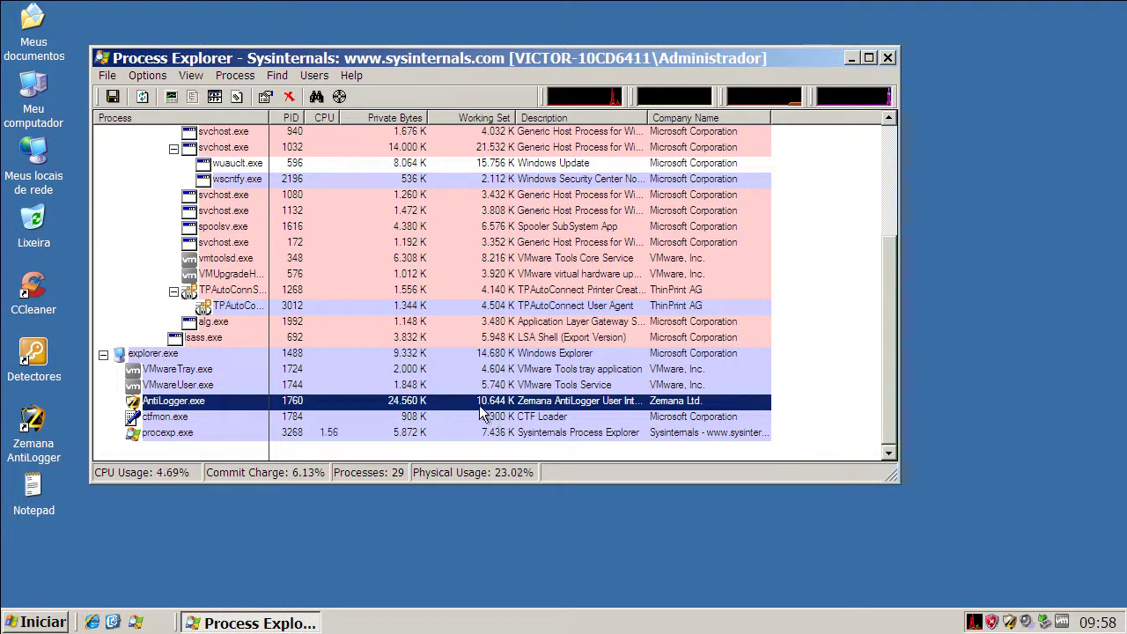
click(848, 60)
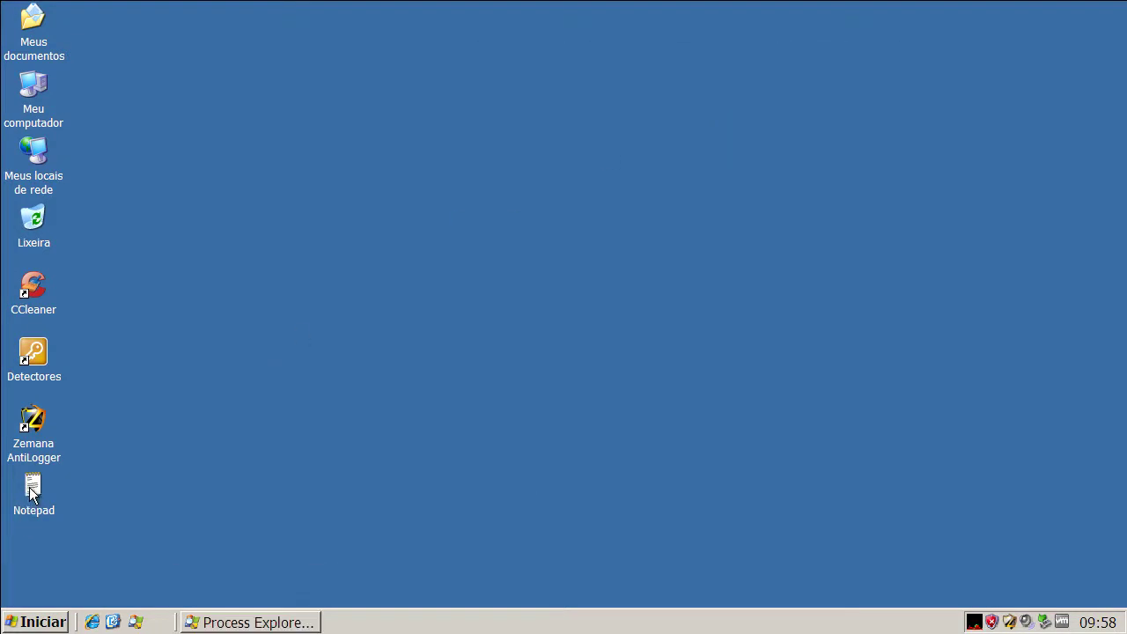
Step: Open the desktop Notepad file of malware links and copy the link for-advanced-cfg1.com/monte-karlo/us.exe
double_click(31, 493)
double_click(261, 204)
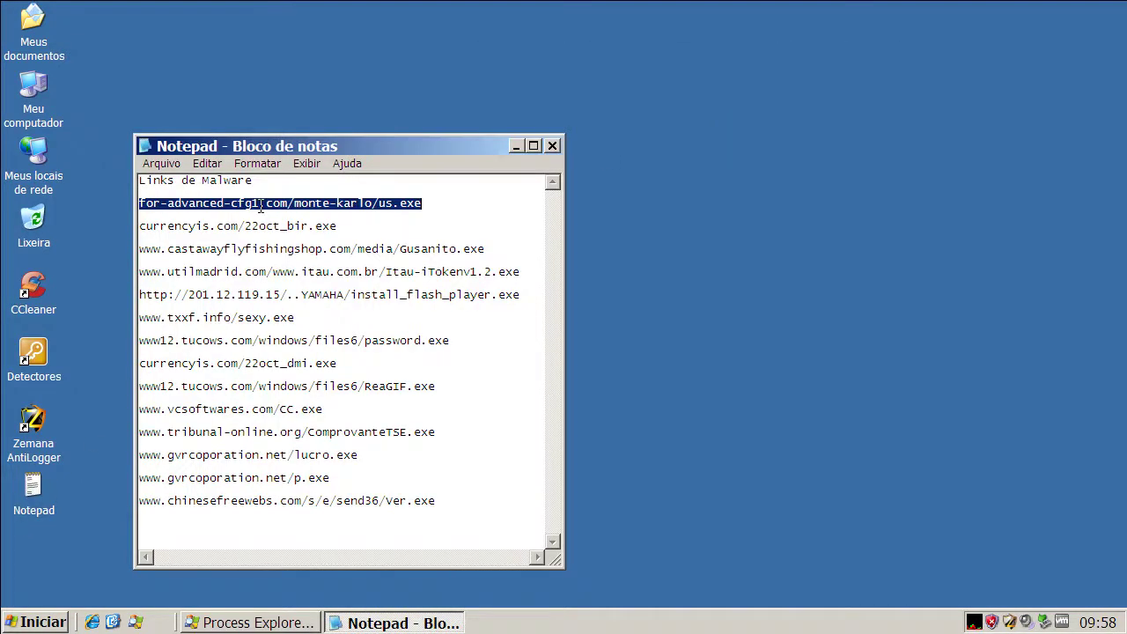
right_click(261, 206)
click(297, 257)
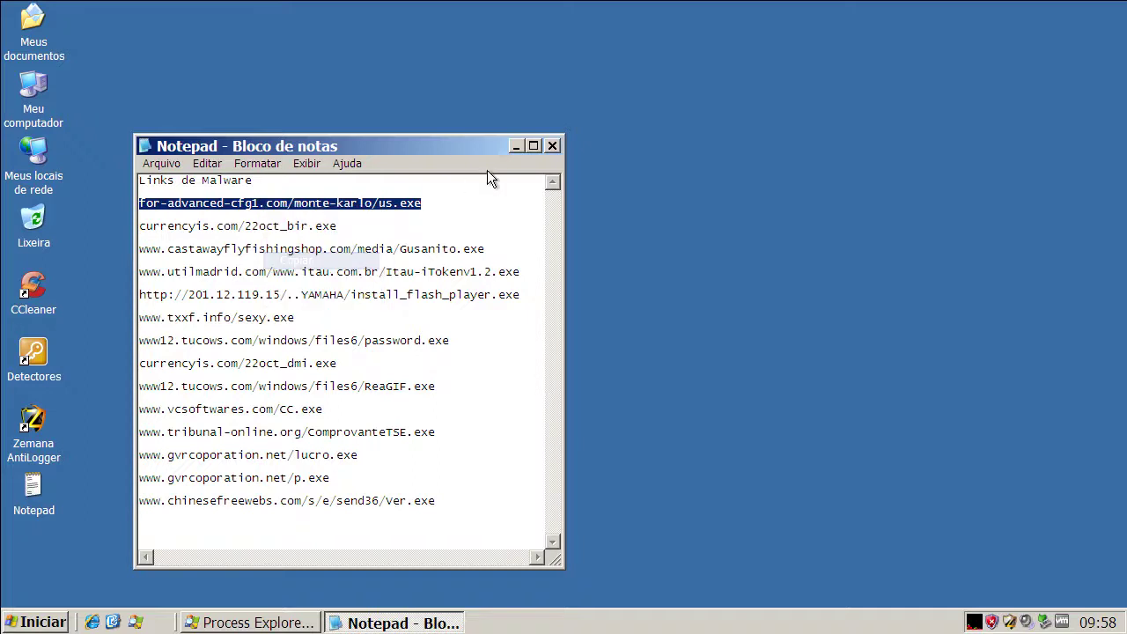
click(514, 144)
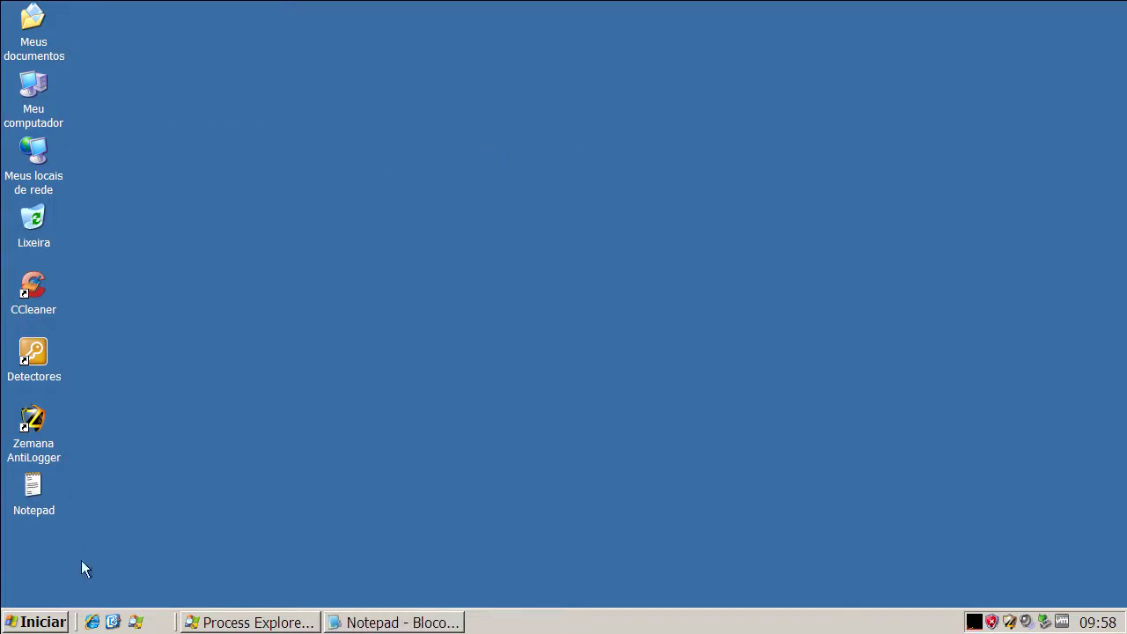
Step: Load the copied us.exe link in Internet Explorer and block the resulting code injection attempt in AntiLogger with rule creation enabled
click(91, 621)
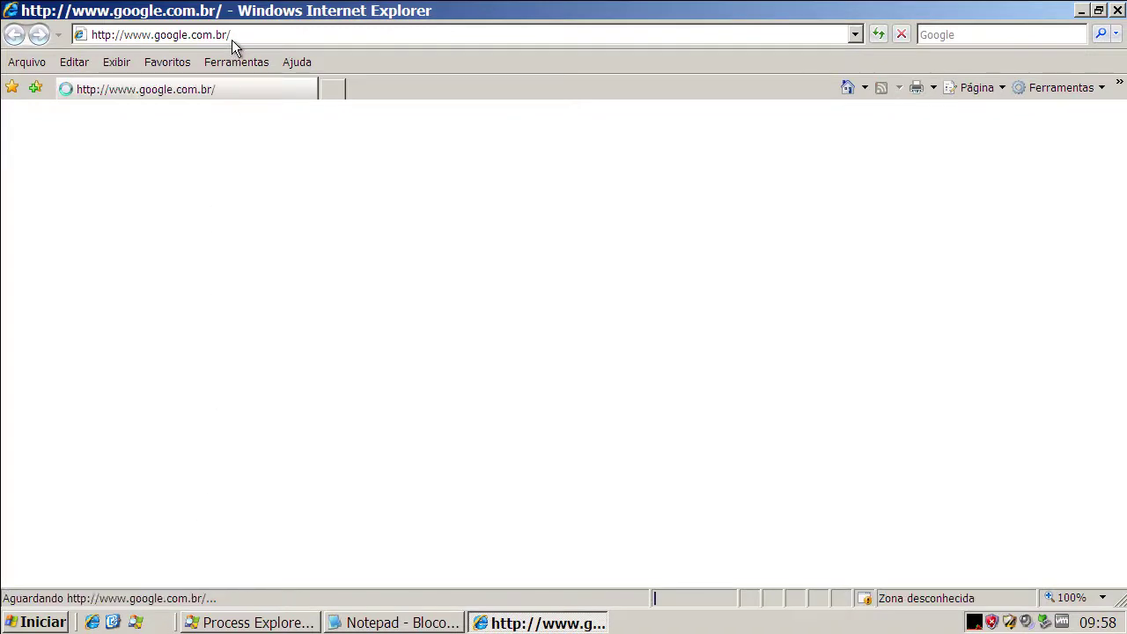
click(233, 34)
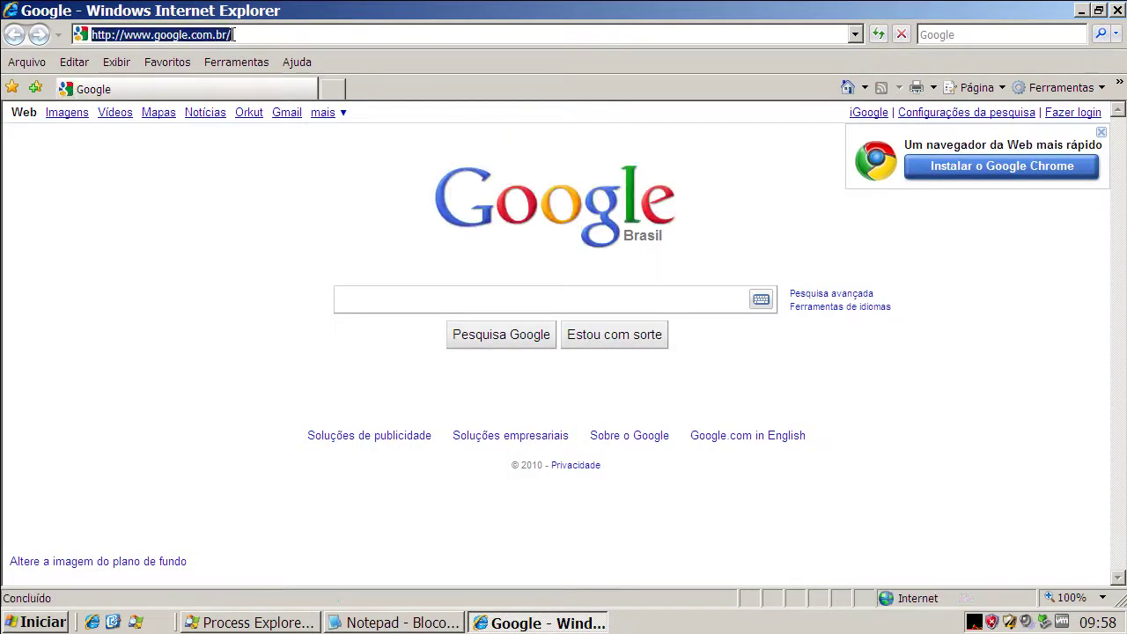
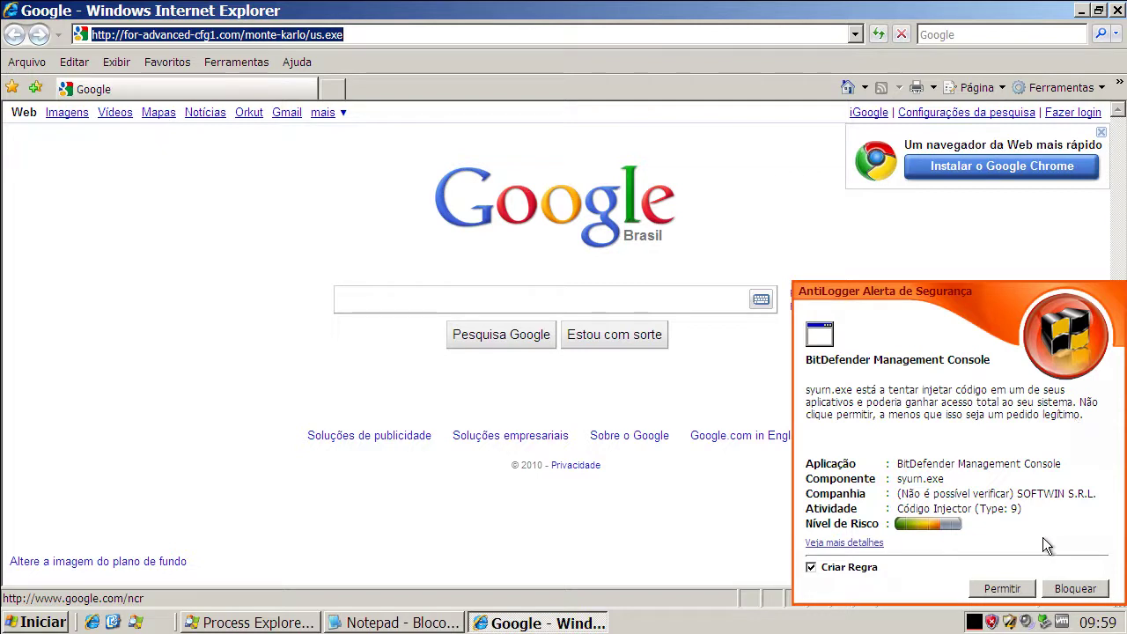
click(1078, 589)
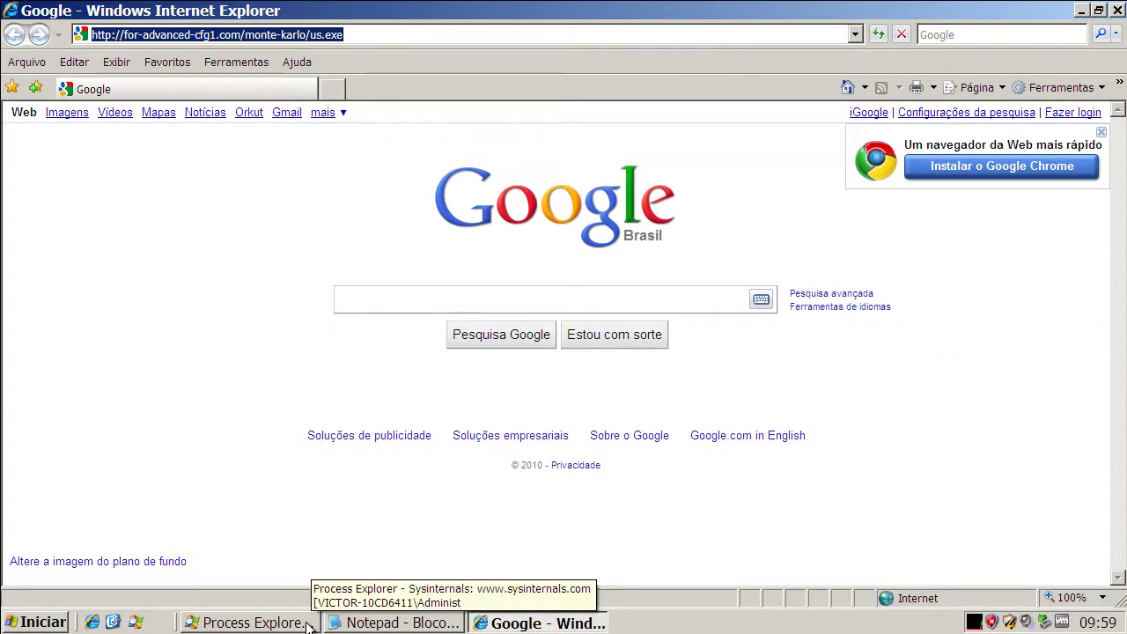
Step: Copy the link currencyis.com/22oct_bir.exe from the Notepad list and load it in Internet Explorer
drag(332, 622, 334, 618)
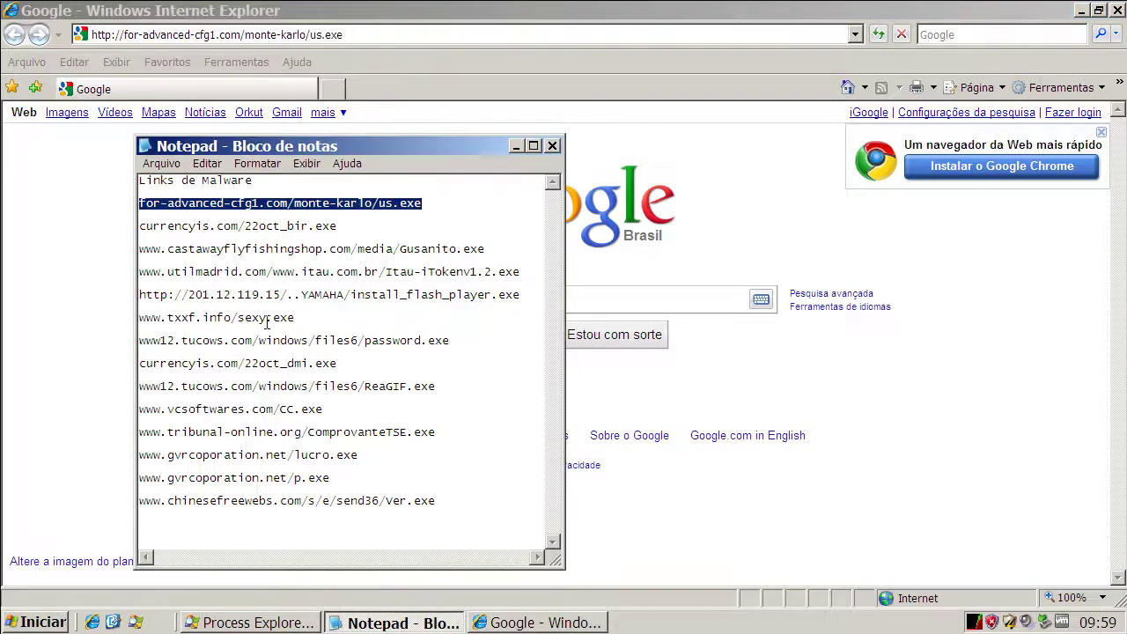
double_click(267, 228)
right_click(267, 228)
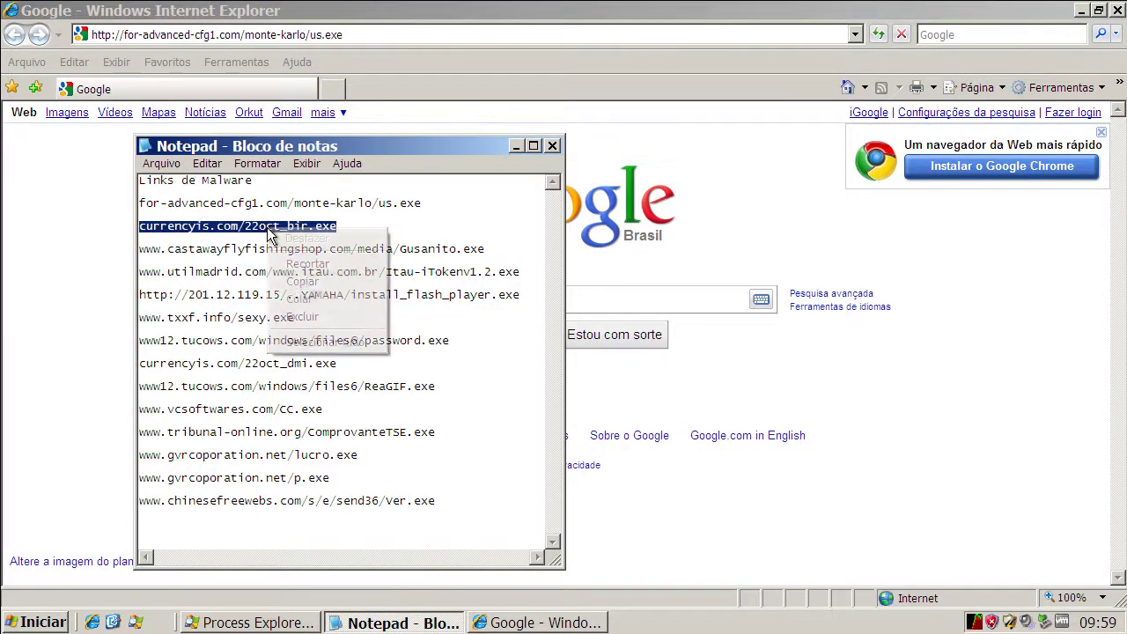
click(304, 281)
click(257, 36)
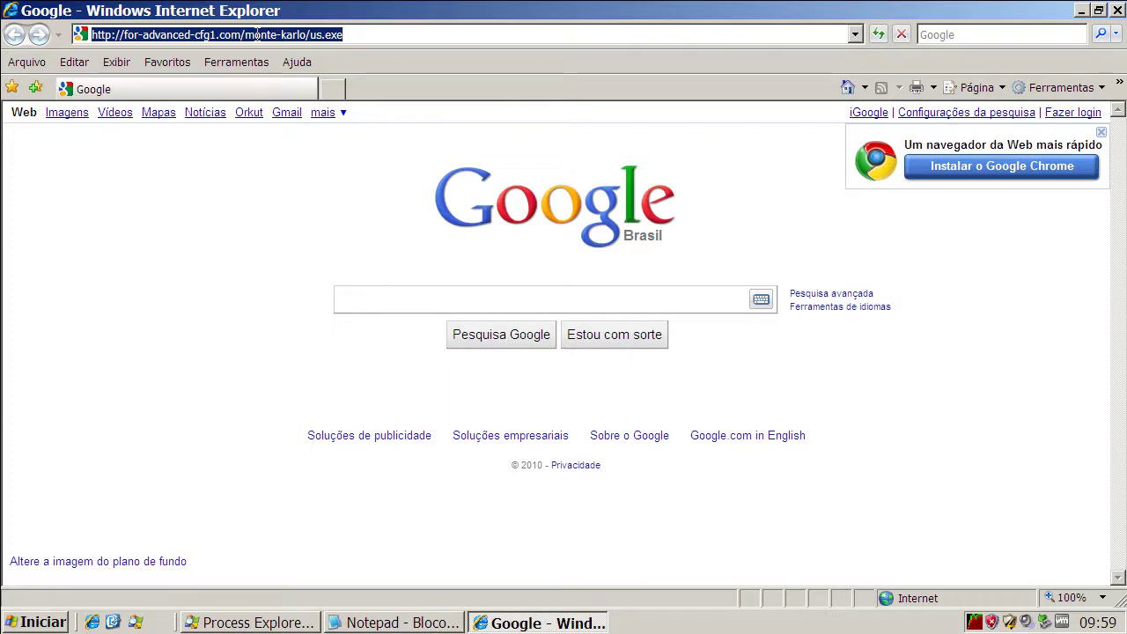
key(ctrl+v)
key(Return)
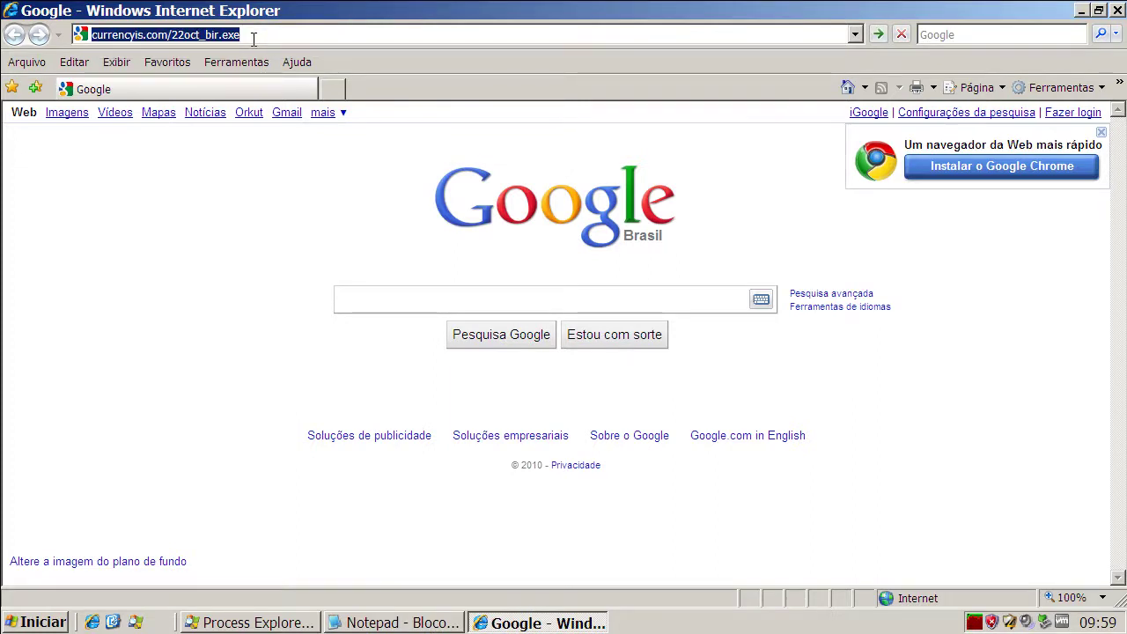
key(Return)
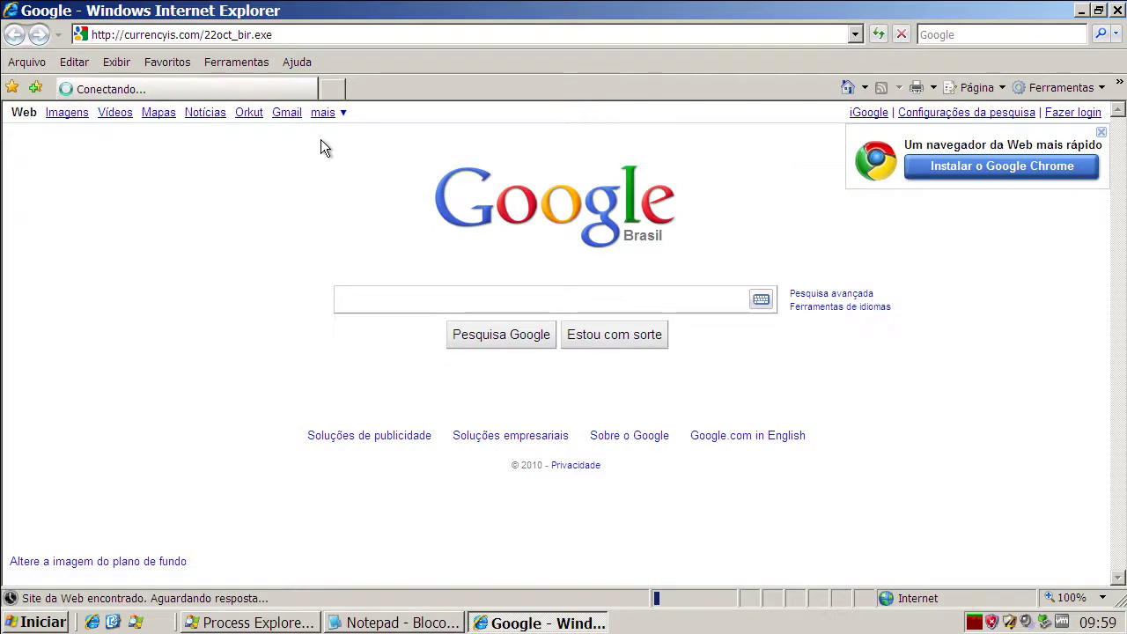
Step: Examine the running processes at the end of the Process Explorer list and minimize the window
click(313, 623)
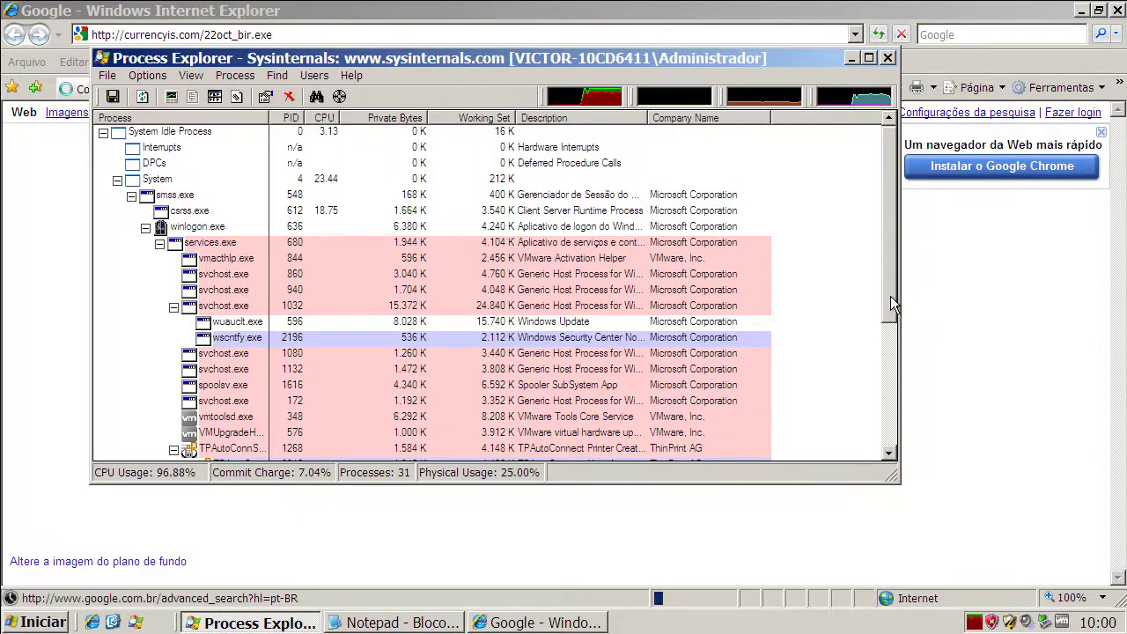
drag(890, 296, 883, 417)
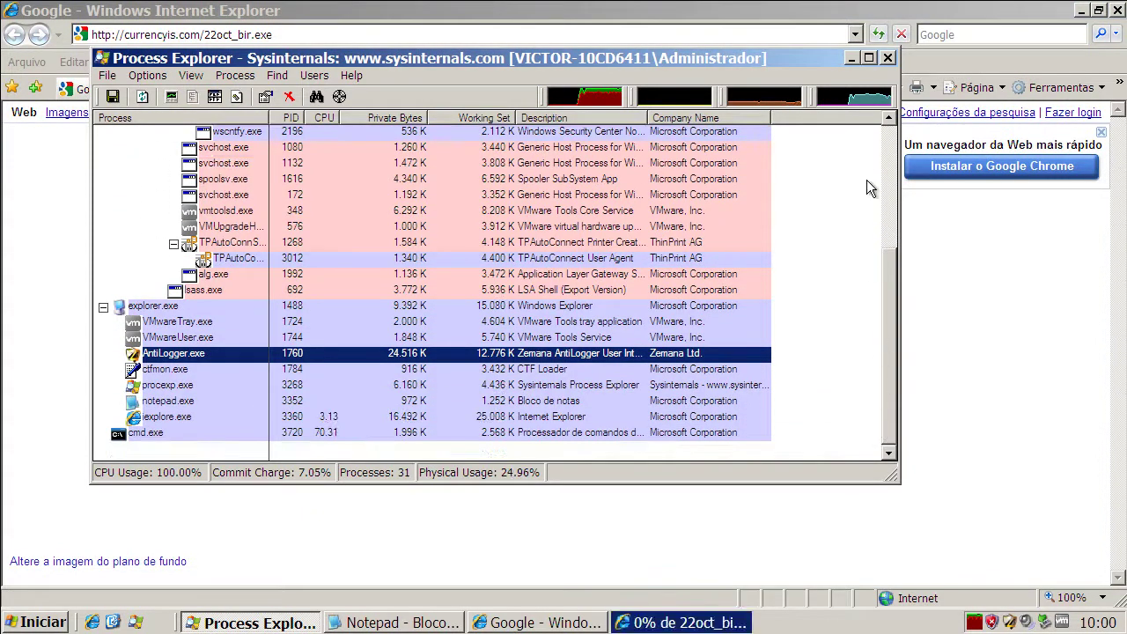
click(851, 59)
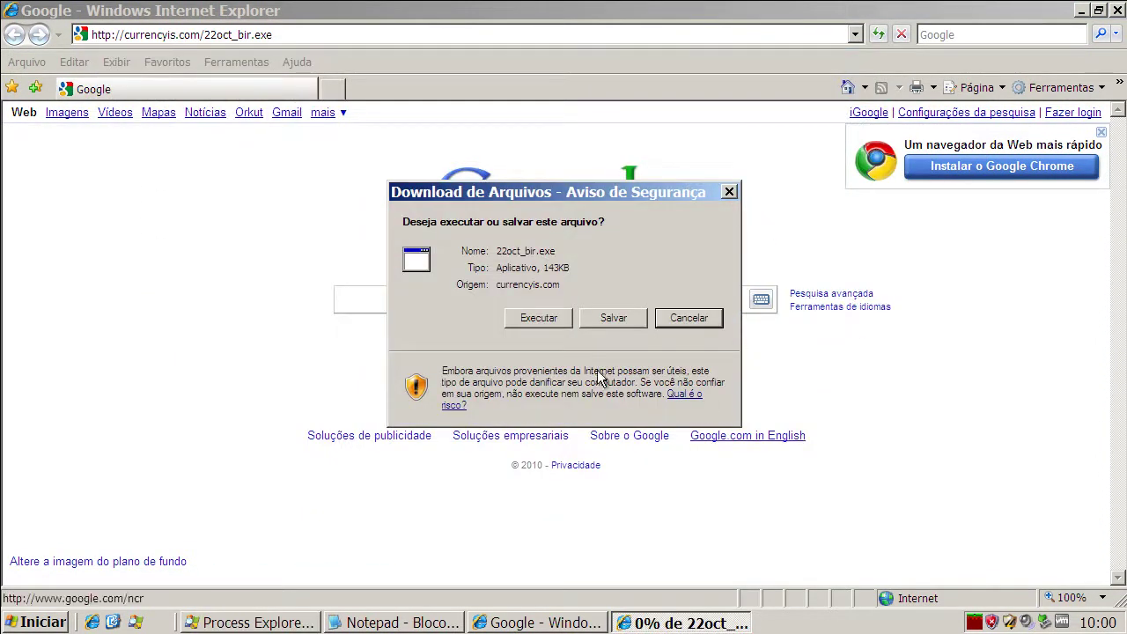
Step: Run 22oct_bir.exe despite its unknown publisher and block the code injection attempt by lupea.exe with rule creation enabled
click(539, 322)
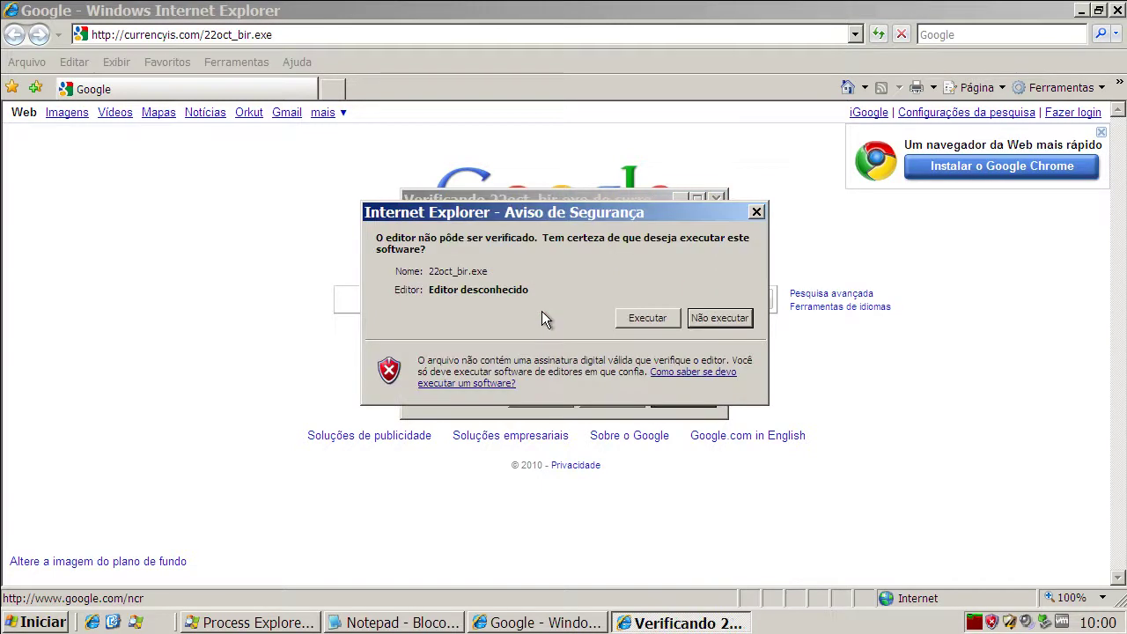
click(642, 322)
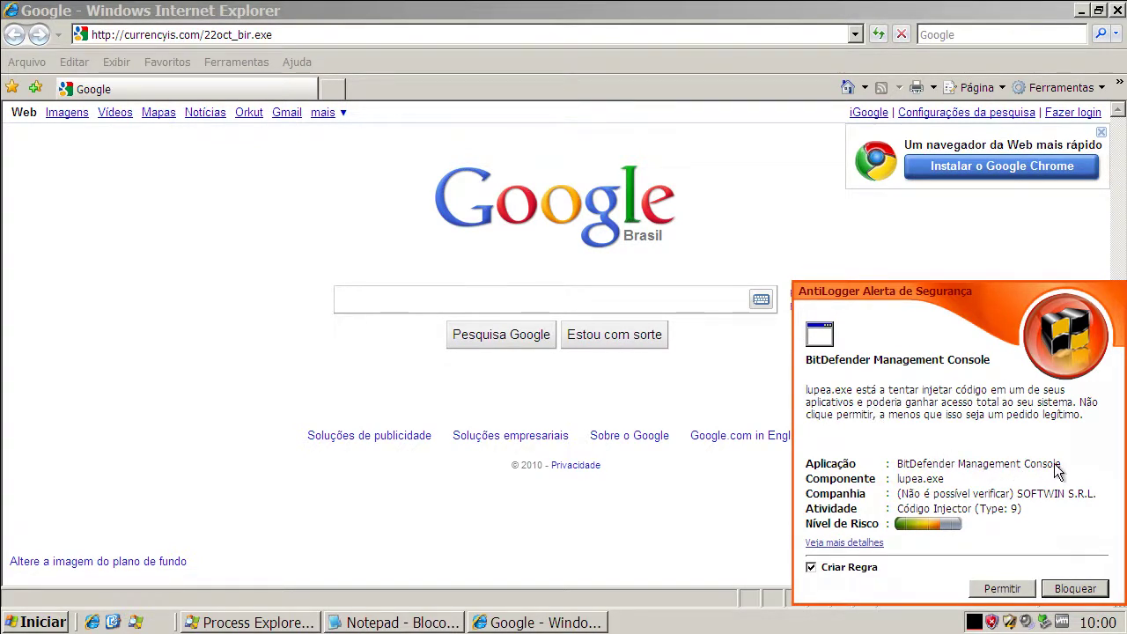
click(1076, 588)
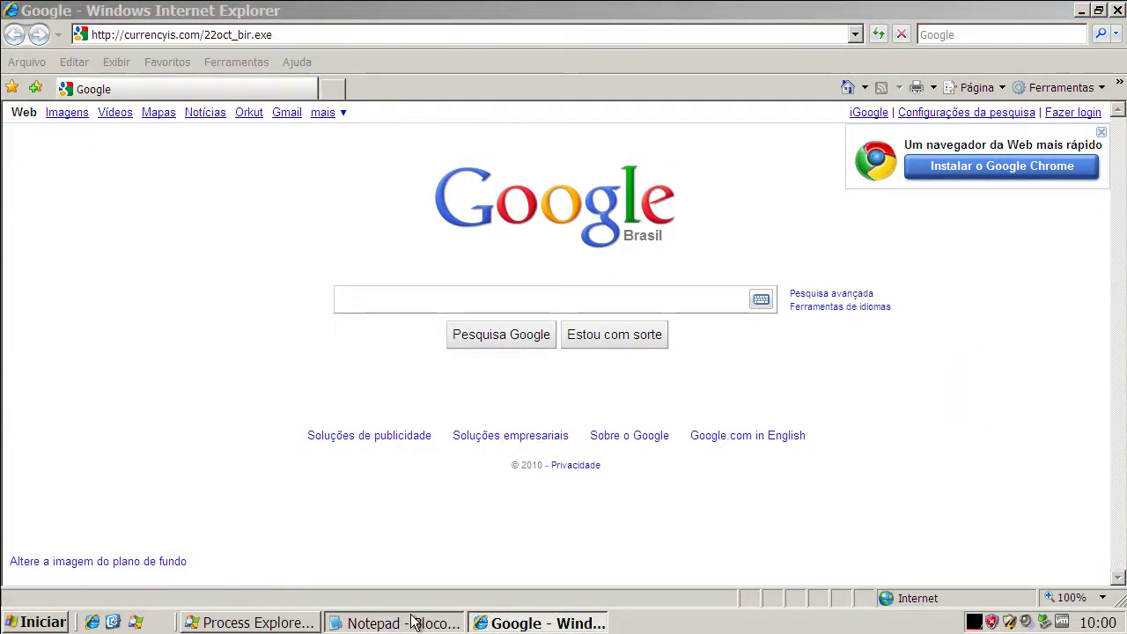
click(412, 622)
double_click(270, 249)
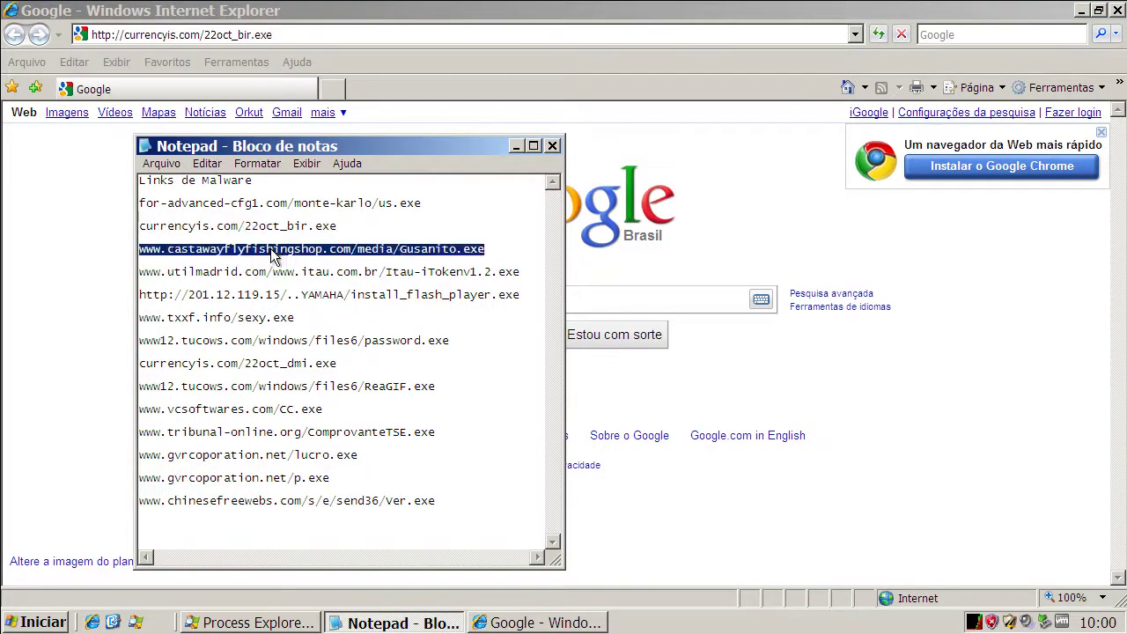
right_click(271, 251)
click(298, 304)
click(224, 35)
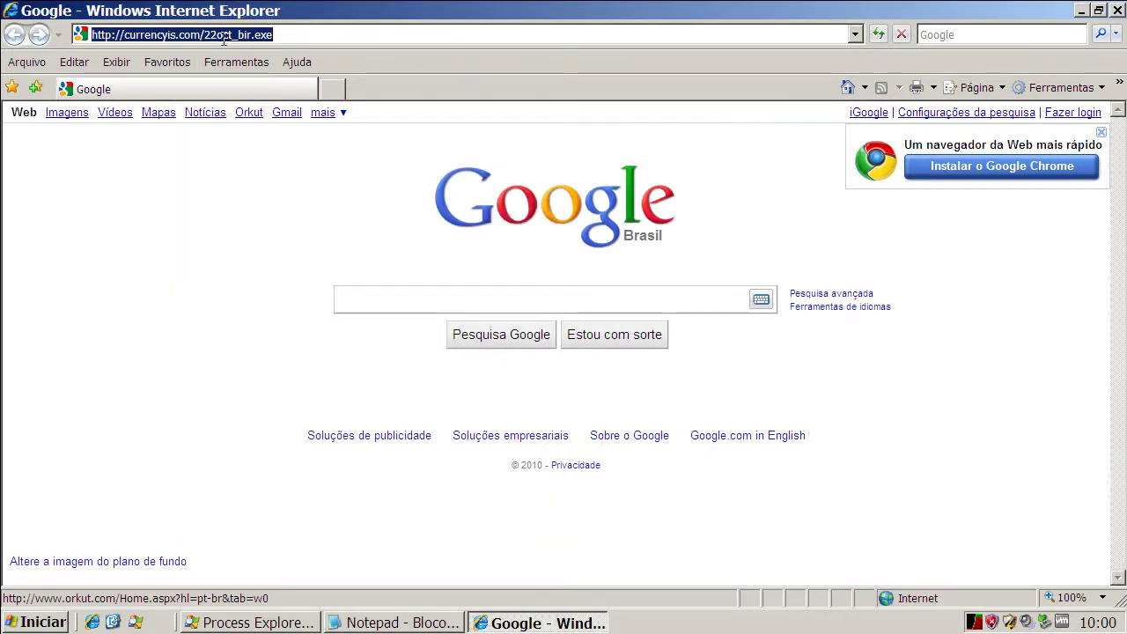
key(ctrl+v)
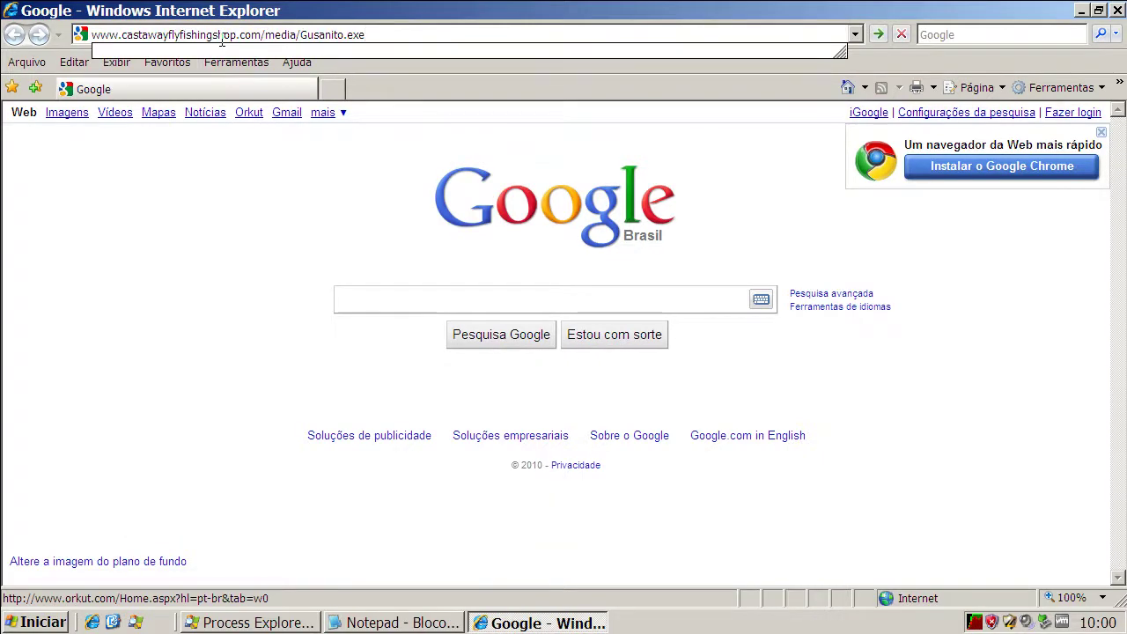
key(ctrl+a)
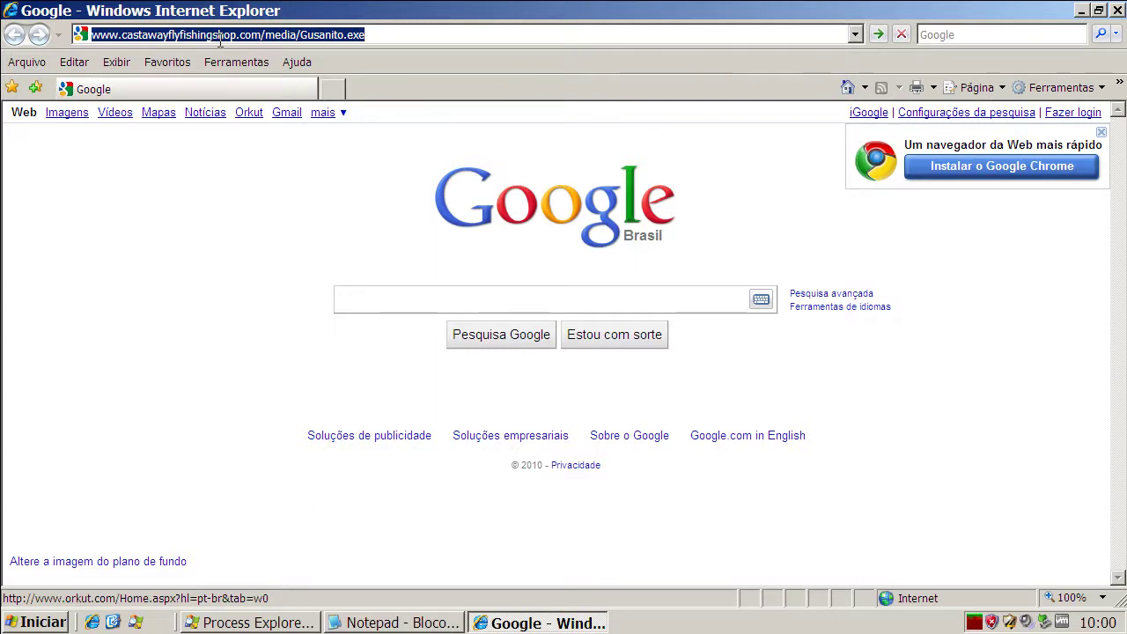
key(Return)
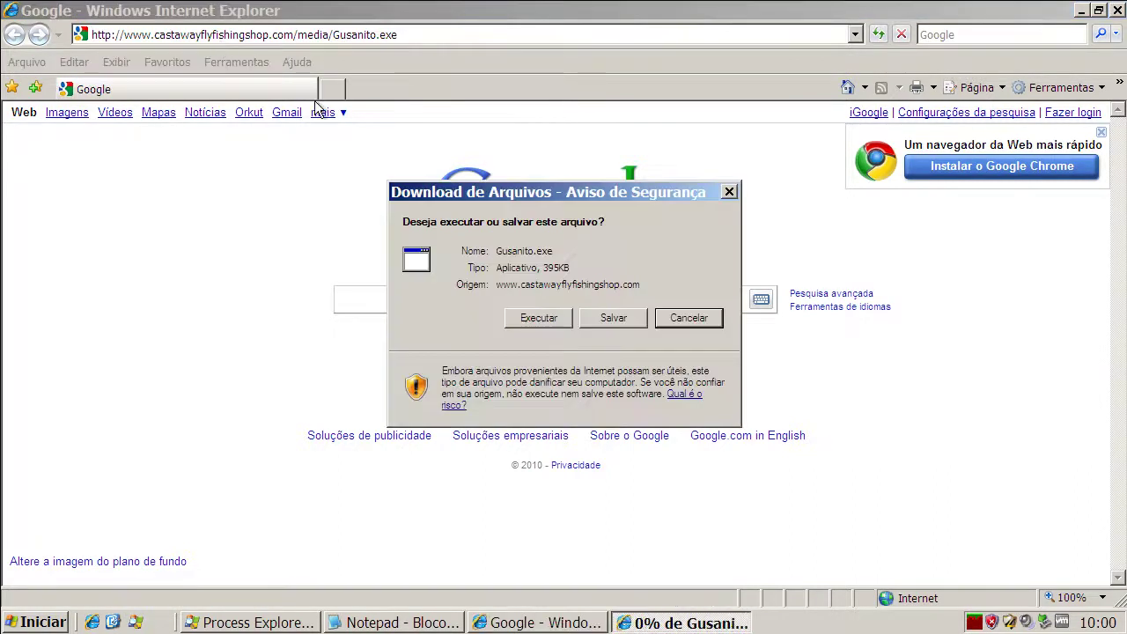
Step: Run Gusanito.exe despite its unknown publisher and block its registry access attempt with rule creation enabled
click(538, 317)
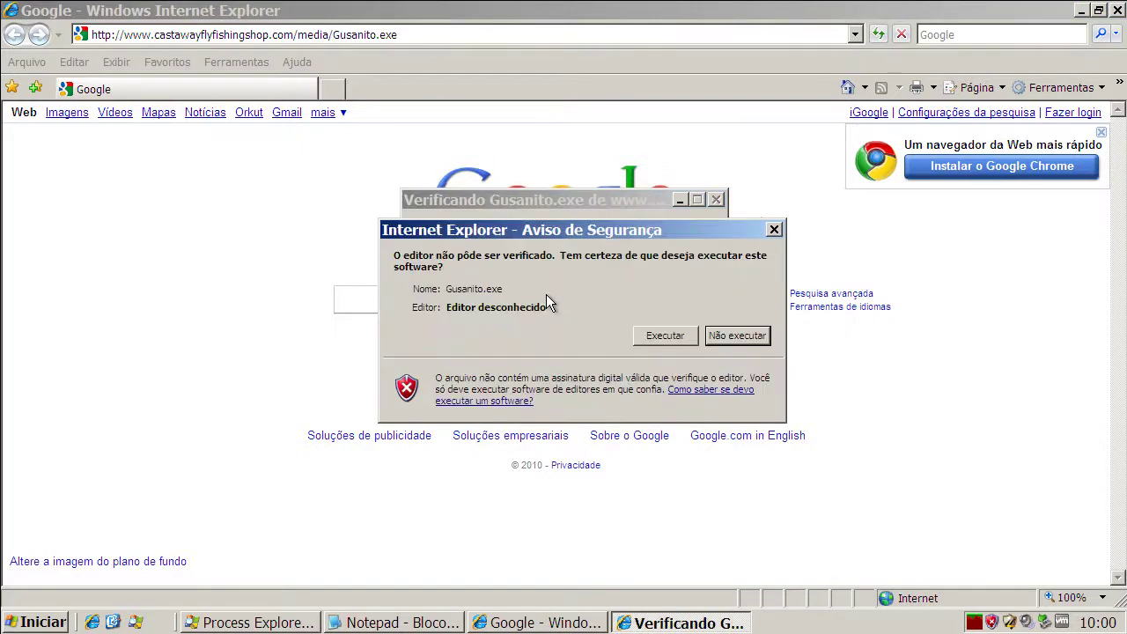
click(651, 337)
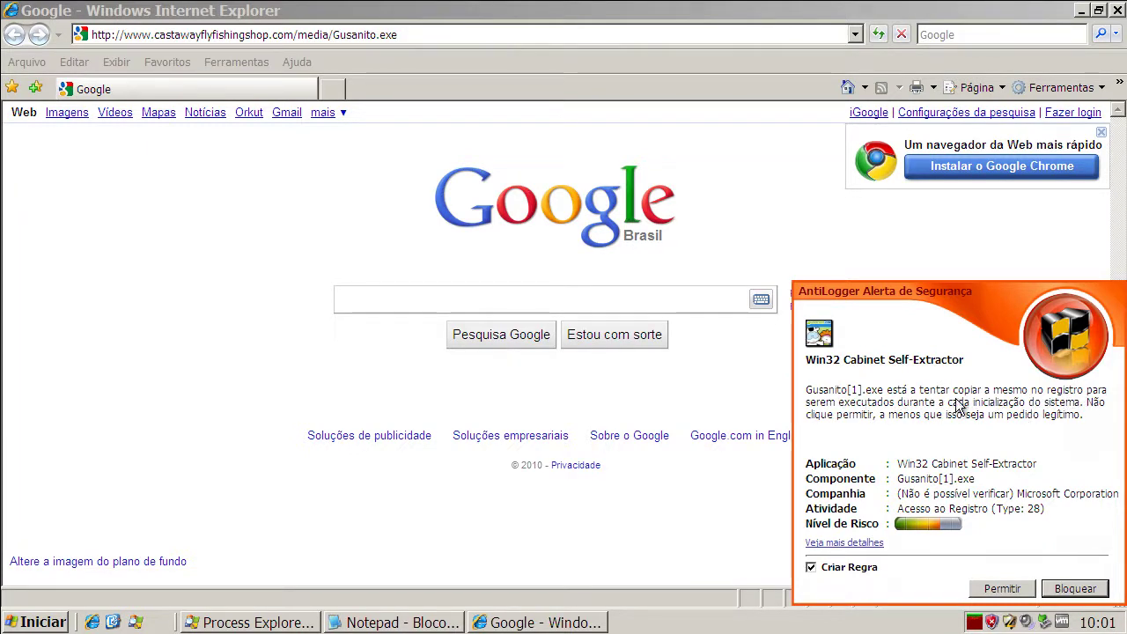
click(1074, 588)
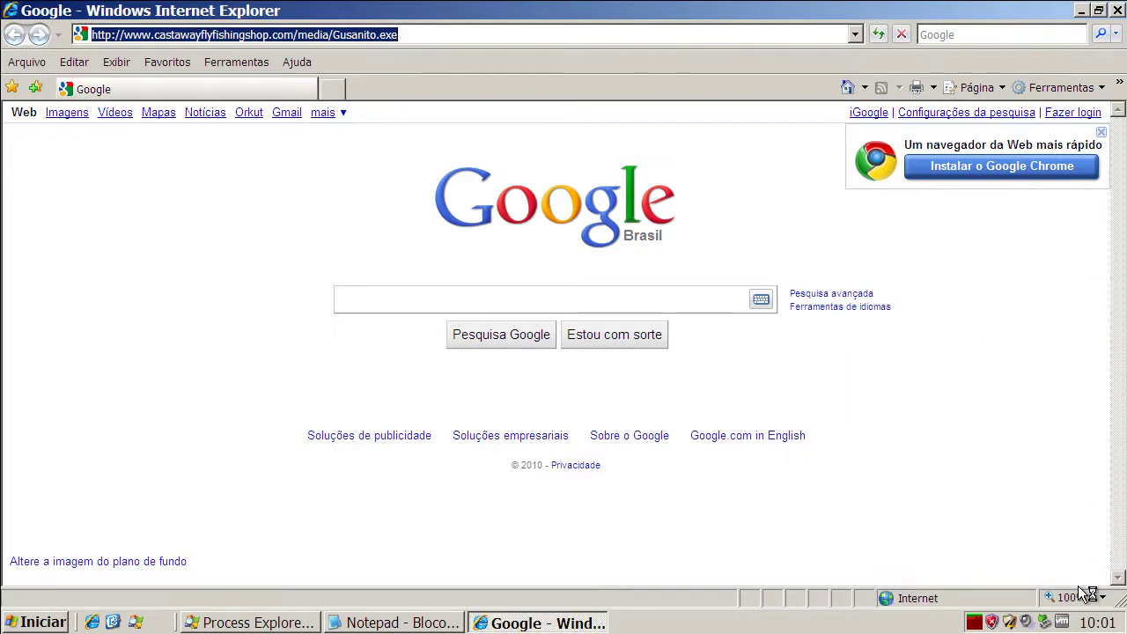
click(422, 622)
double_click(327, 271)
right_click(328, 273)
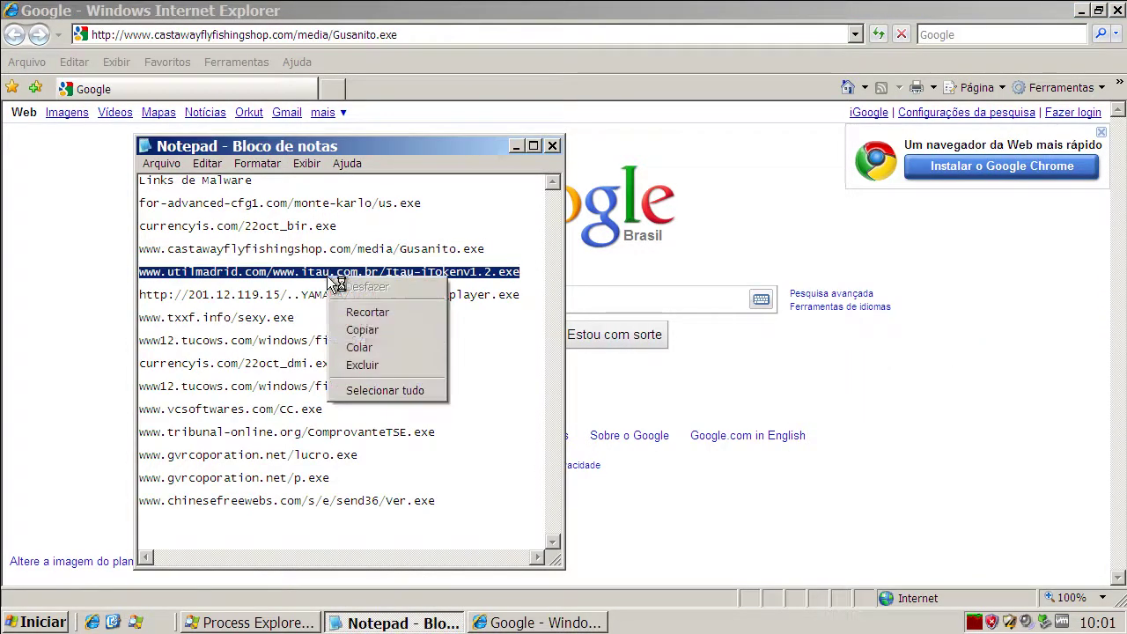
click(375, 329)
click(271, 35)
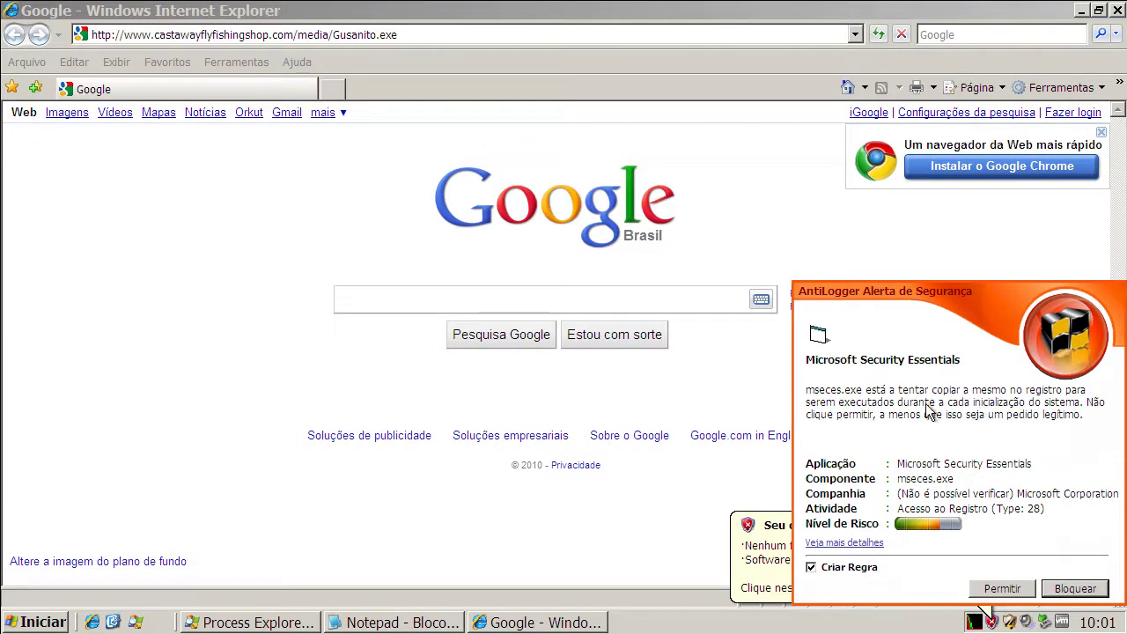
Step: Block the registry access attempt by mseces.exe with rule creation enabled and dismiss the Windows security balloon
click(1076, 589)
click(1079, 590)
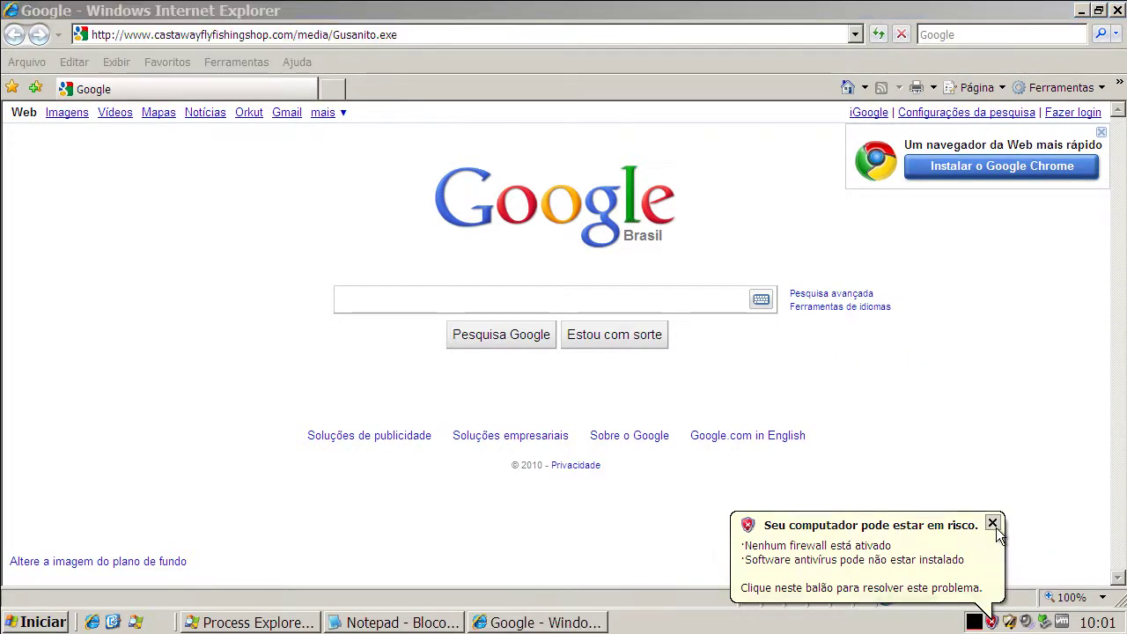
click(992, 524)
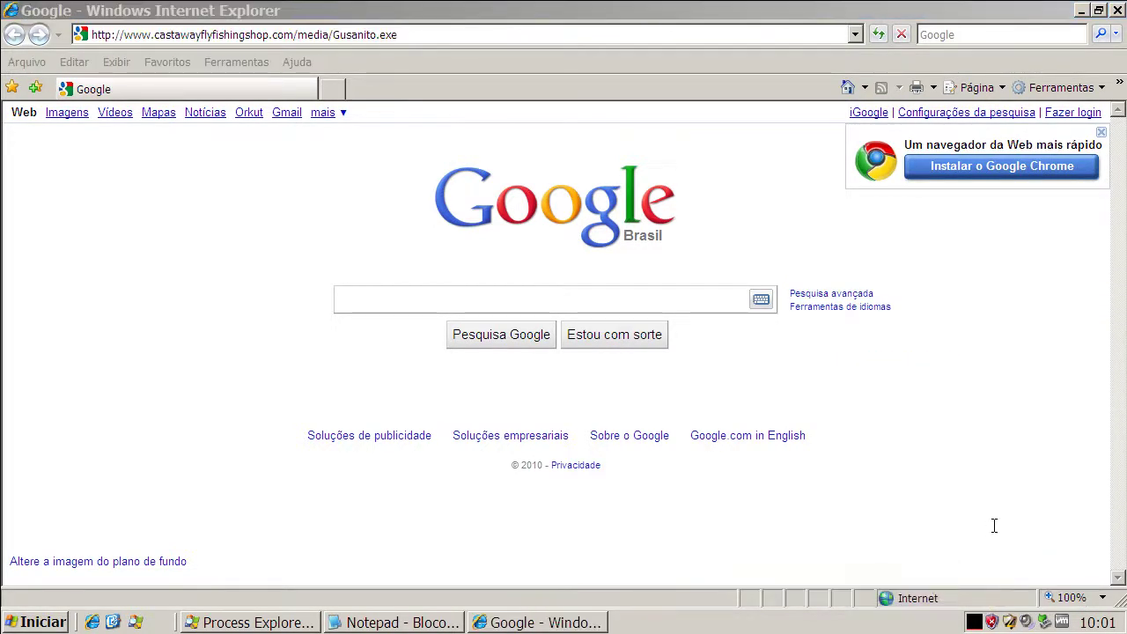
Step: Copy the selected Itaú link again from Notepad, load it in Internet Explorer and run Itau-iTokenv1.2.exe
click(452, 625)
right_click(195, 273)
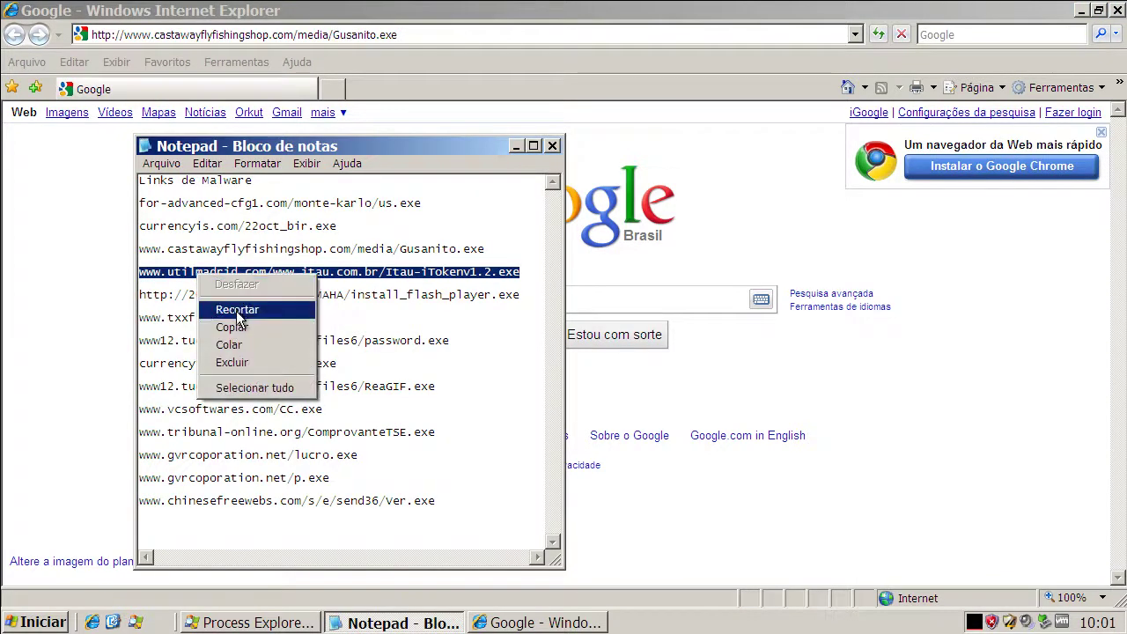
click(227, 326)
click(119, 34)
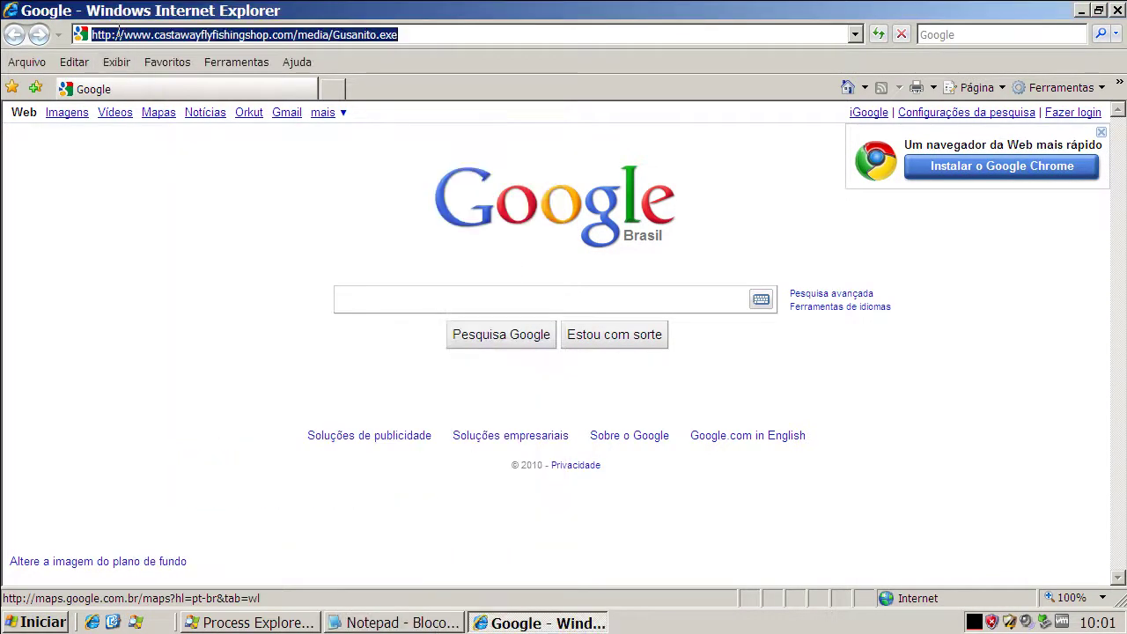
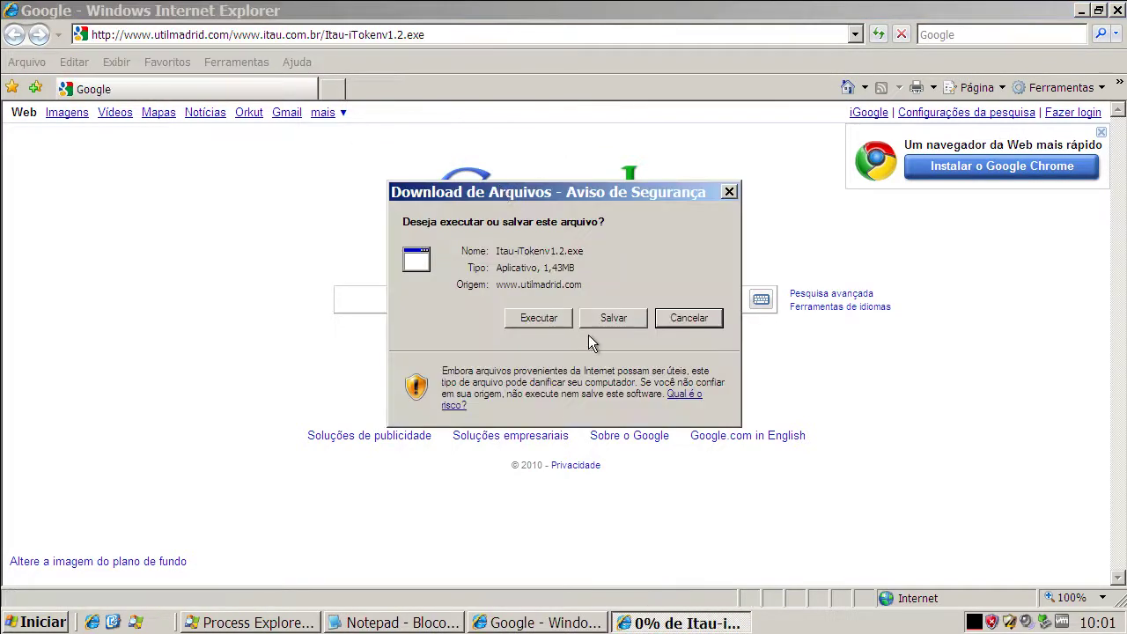
click(559, 320)
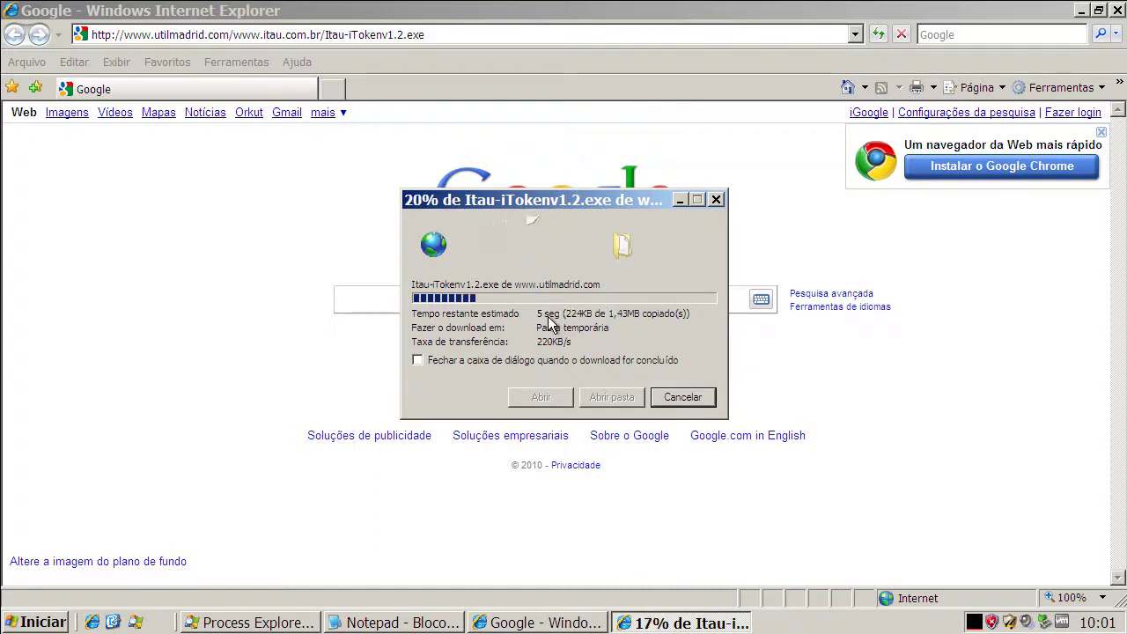
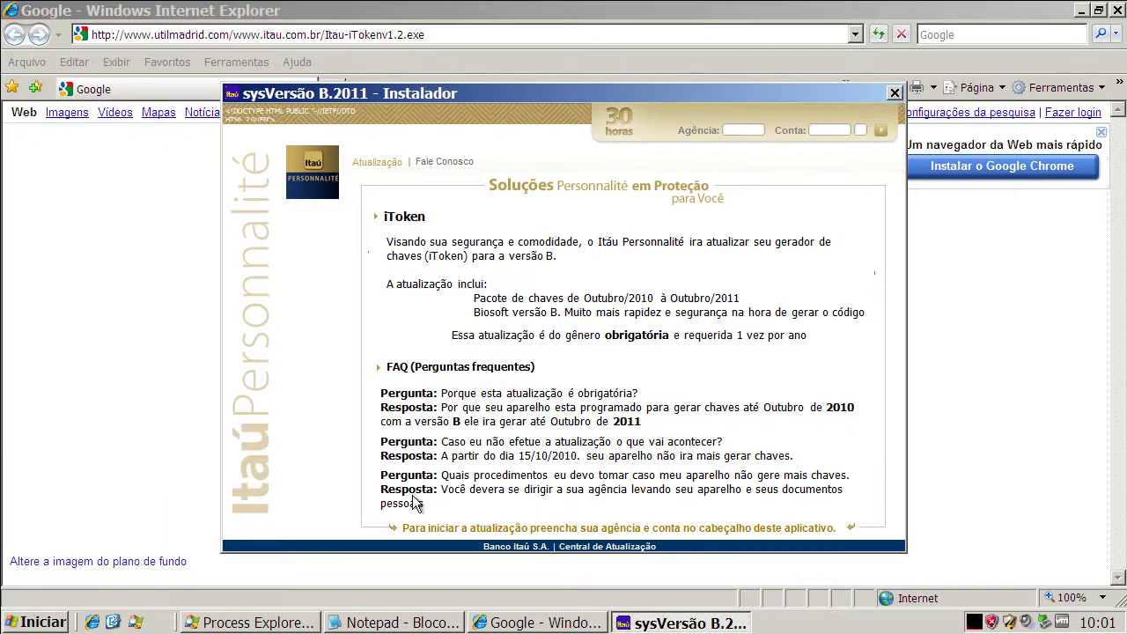
Step: Kill the Itau-iTokenv1.2[1].exe process in Process Explorer and minimize the window
click(308, 617)
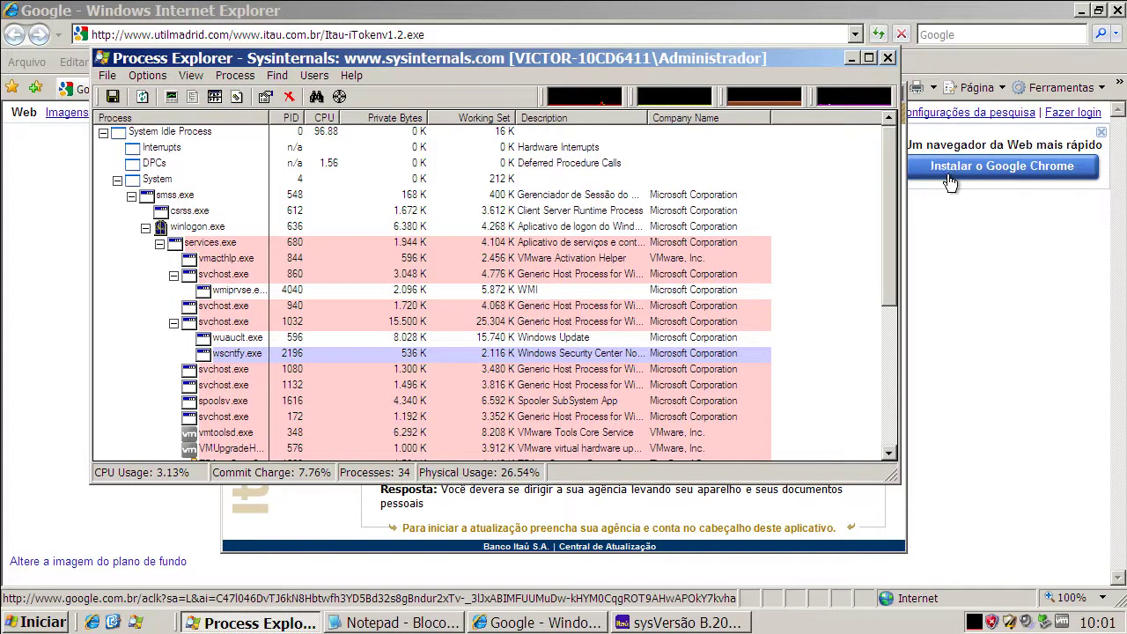
drag(889, 199, 894, 323)
click(196, 433)
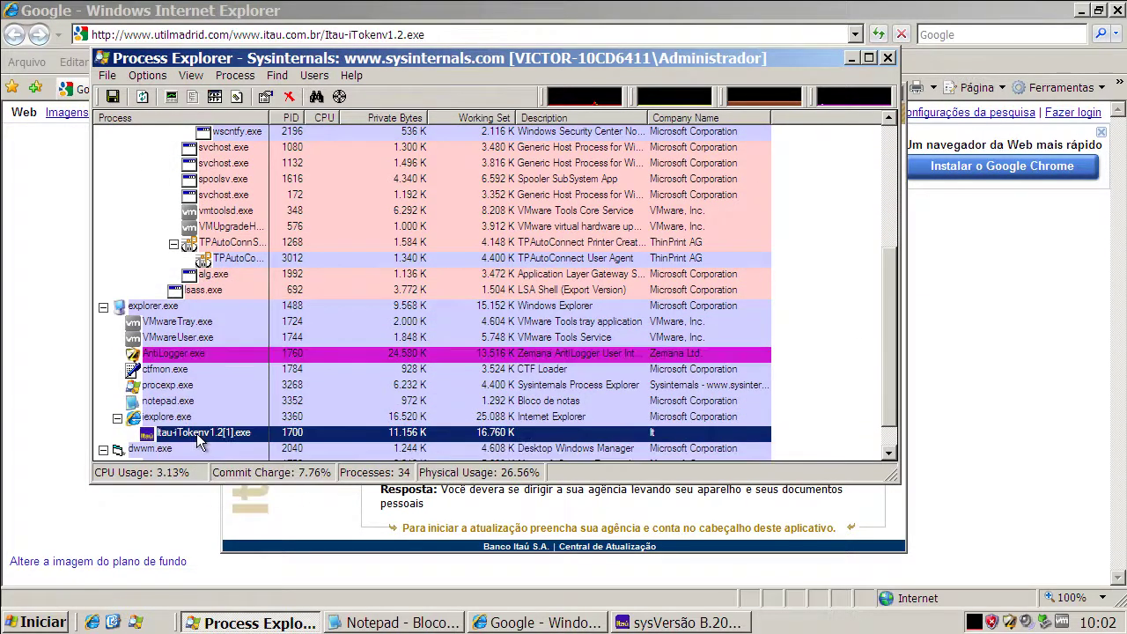
right_click(196, 432)
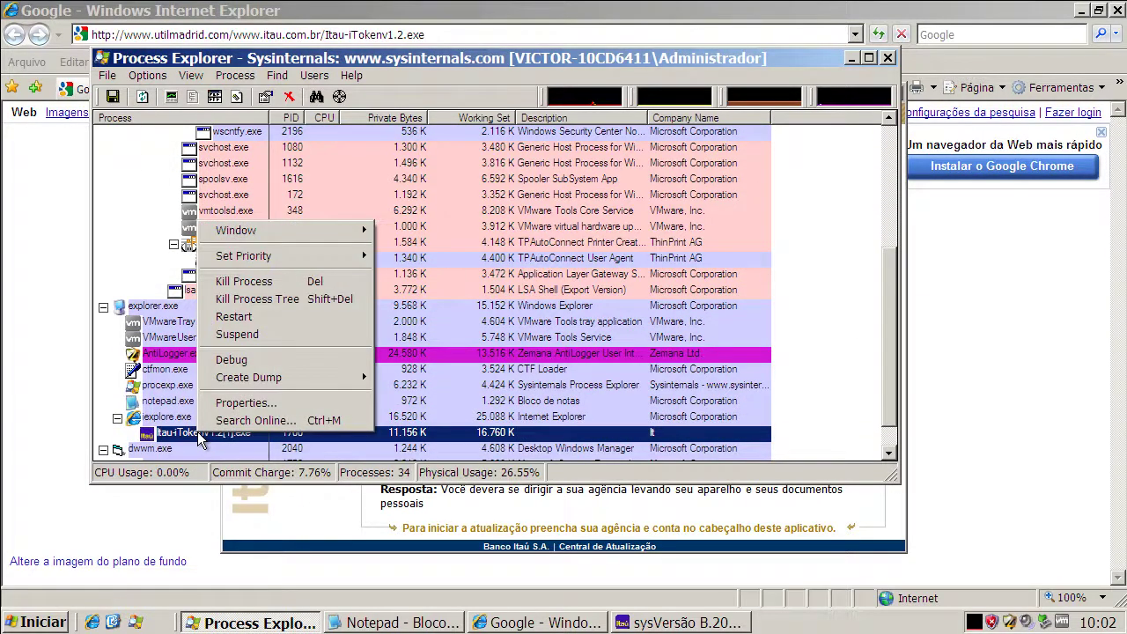
click(253, 282)
click(531, 367)
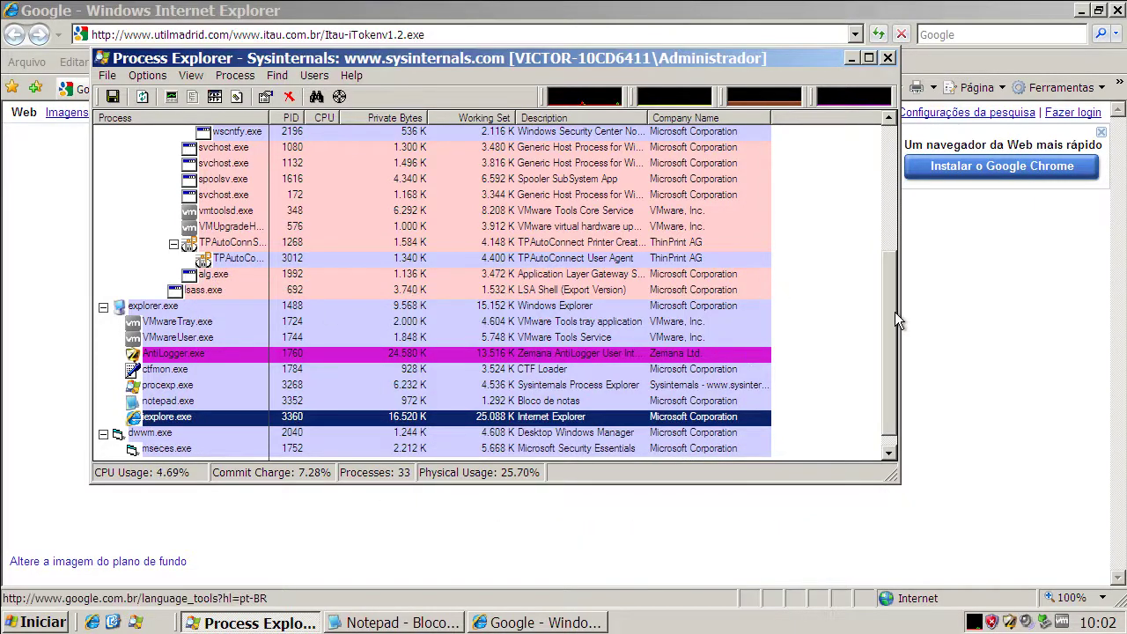
drag(895, 312, 896, 113)
click(852, 58)
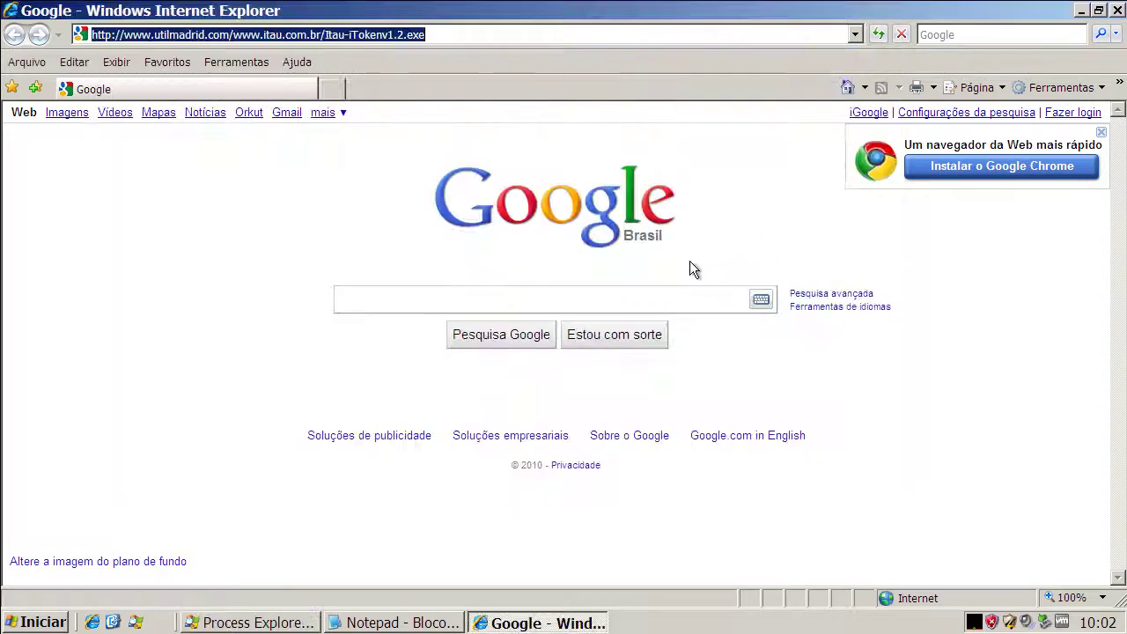
click(394, 622)
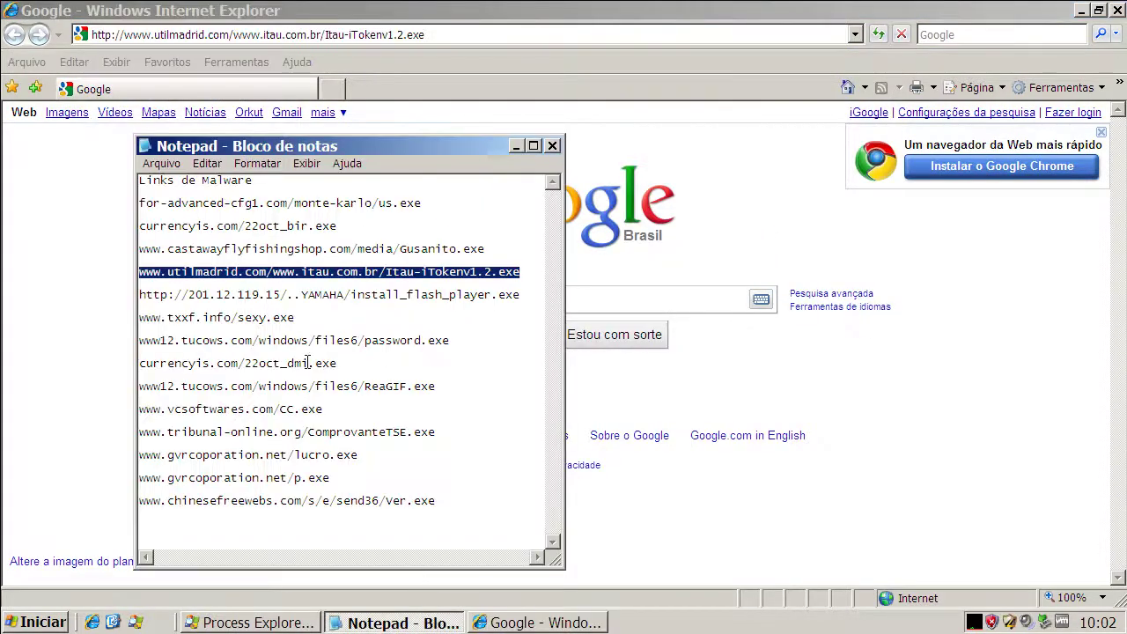
drag(139, 294, 519, 294)
right_click(299, 294)
click(335, 344)
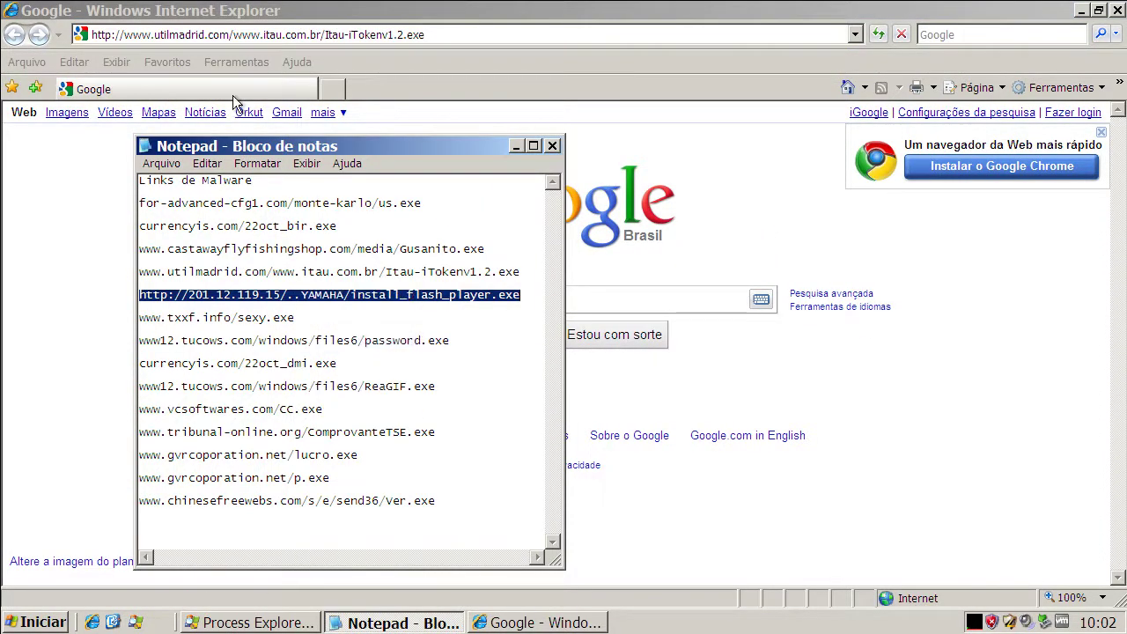
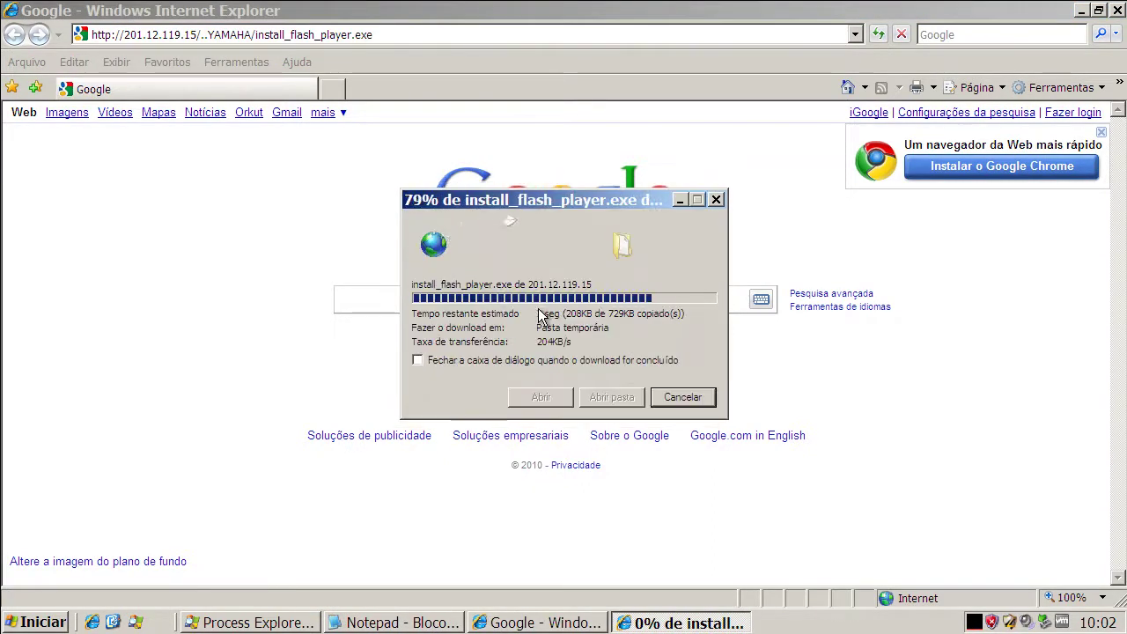
Step: Run install_flash_player.exe despite its unknown publisher and block the registry access attempt by 26.exe with rule creation enabled
click(619, 296)
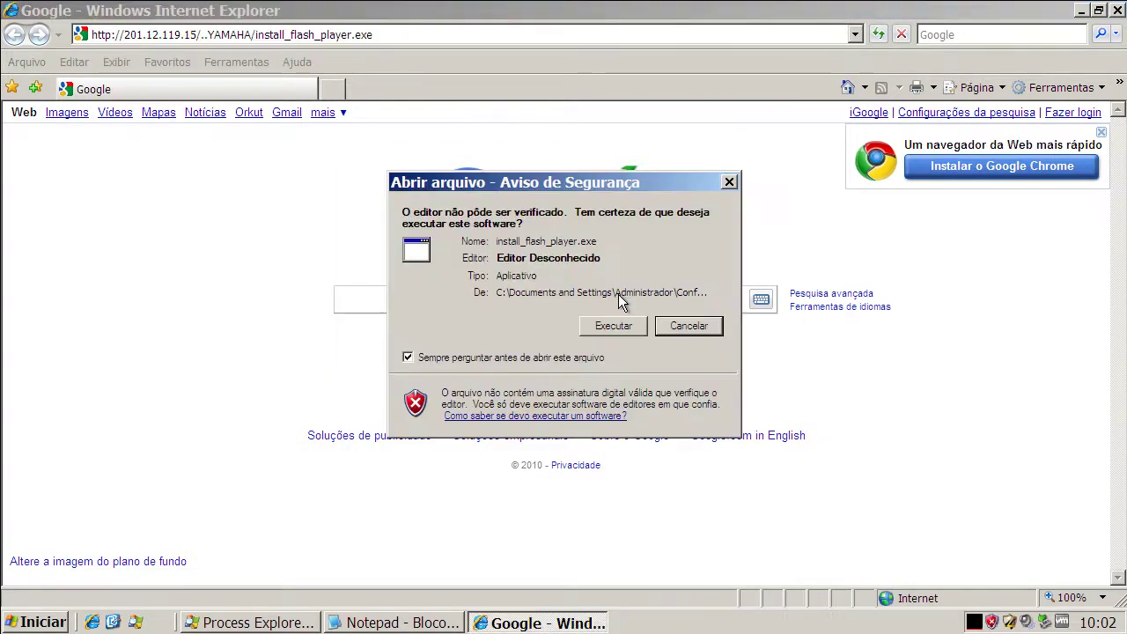
click(614, 326)
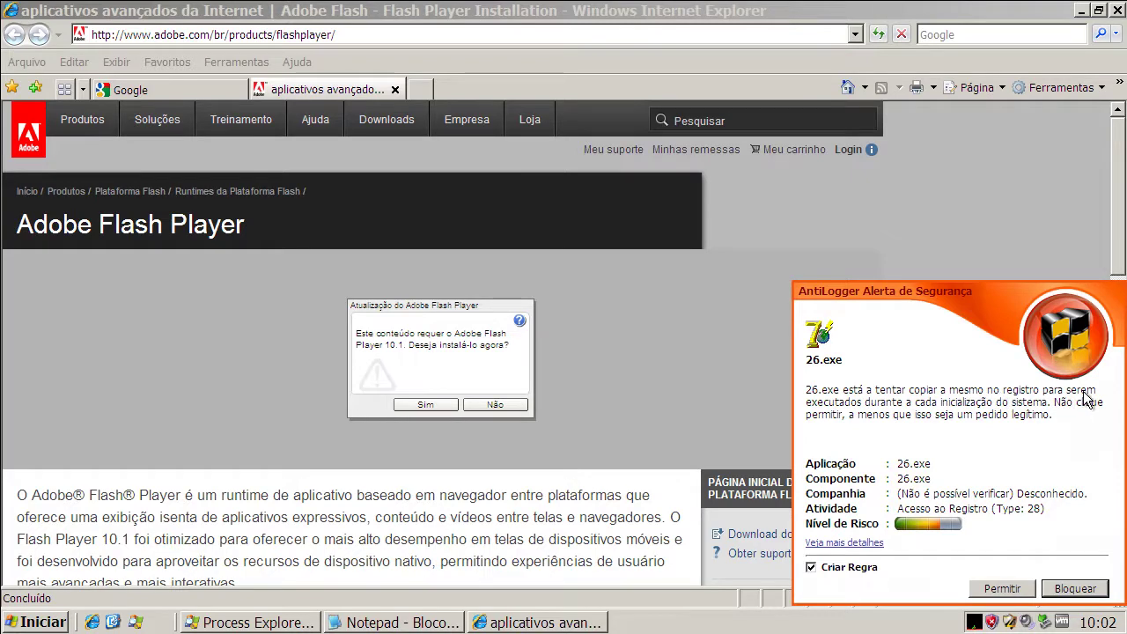
click(1072, 588)
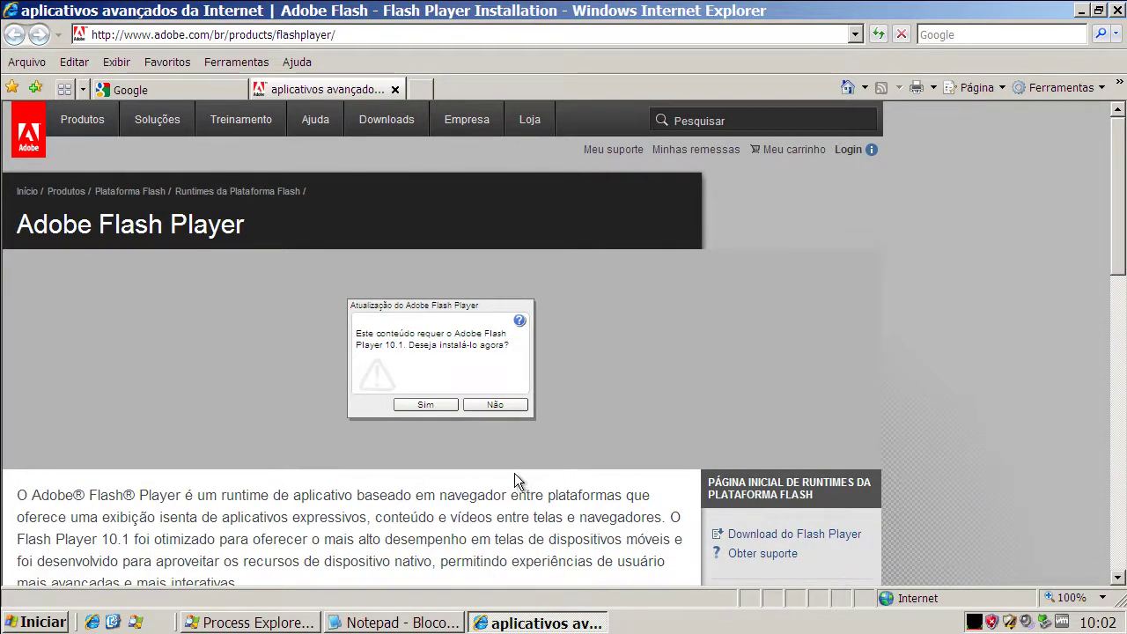
click(421, 625)
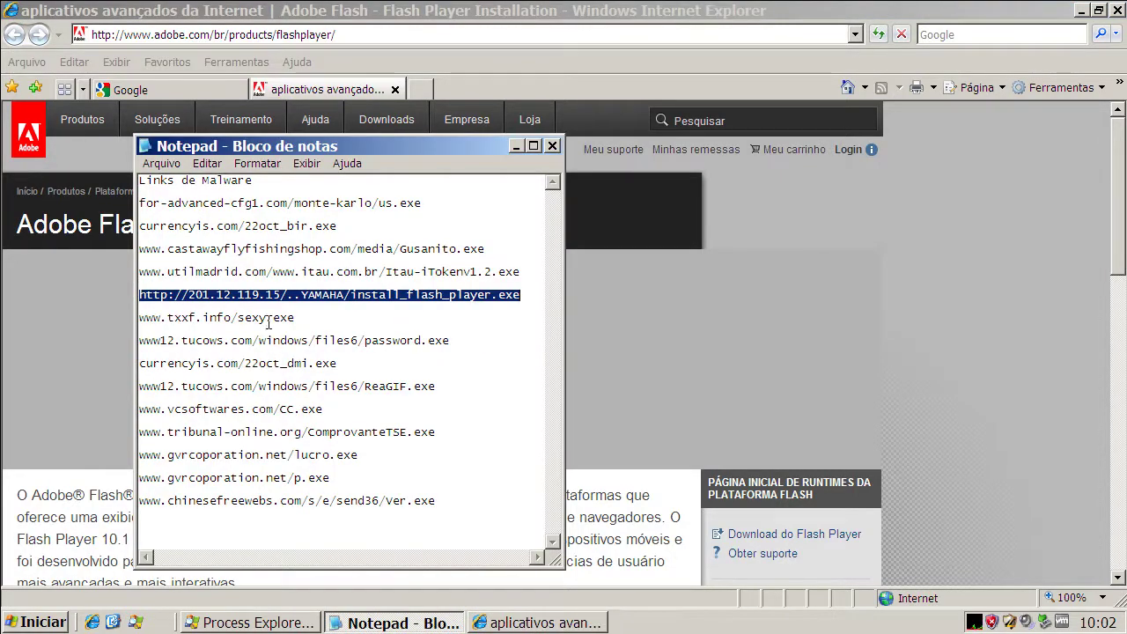
double_click(268, 318)
right_click(267, 315)
click(302, 374)
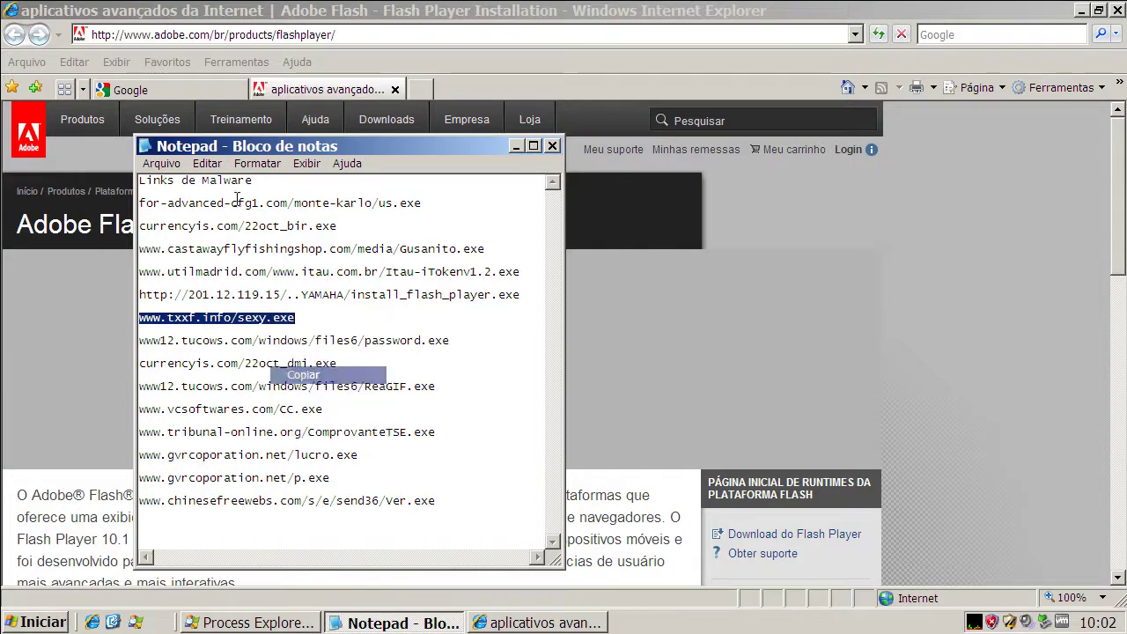
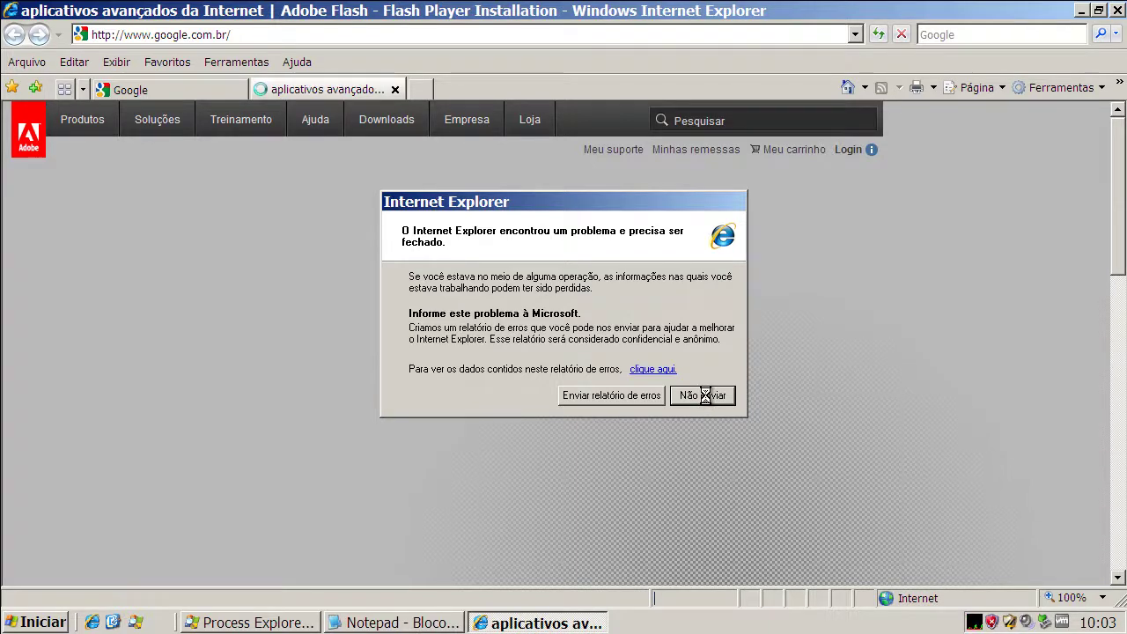
Step: Examine the processes running under Internet Explorer in the Process Explorer list
click(287, 624)
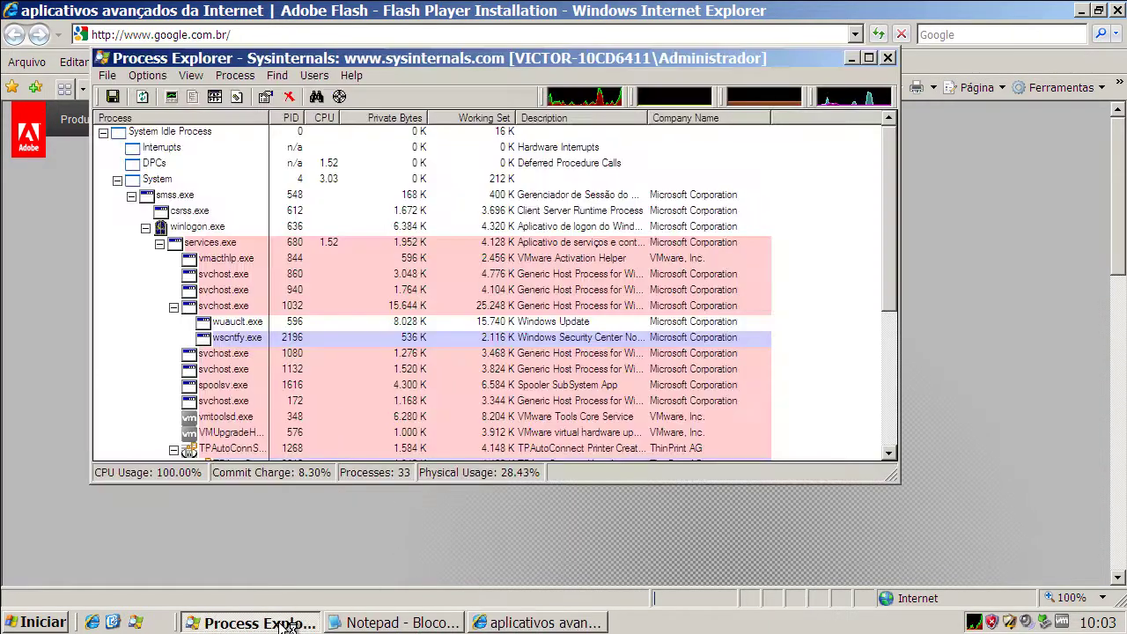
click(687, 398)
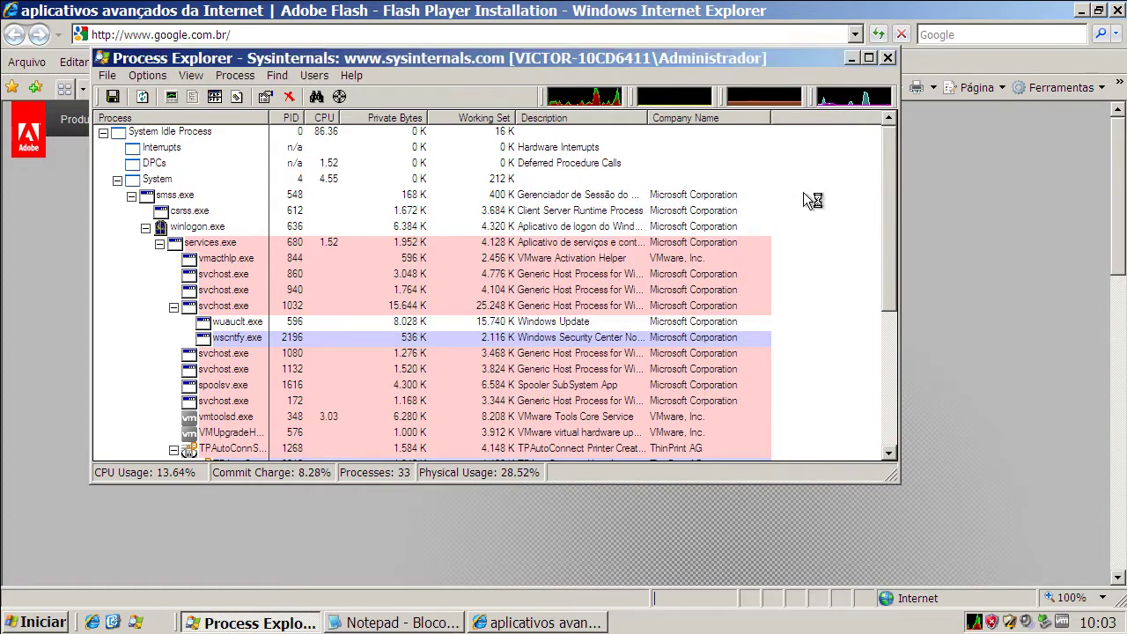
drag(890, 166, 889, 269)
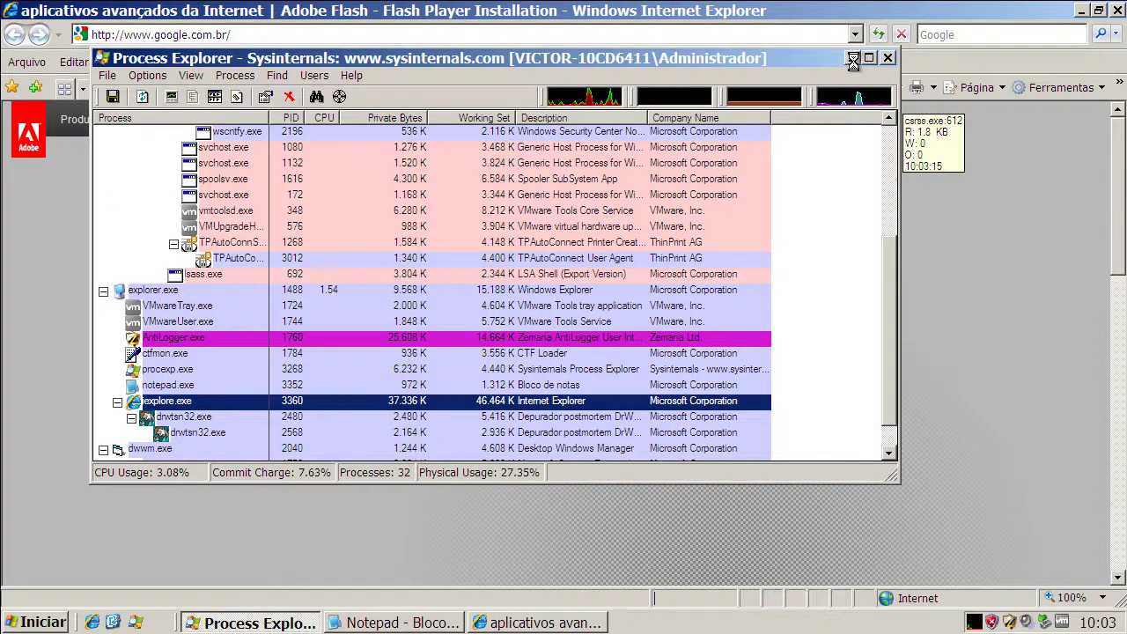
click(445, 623)
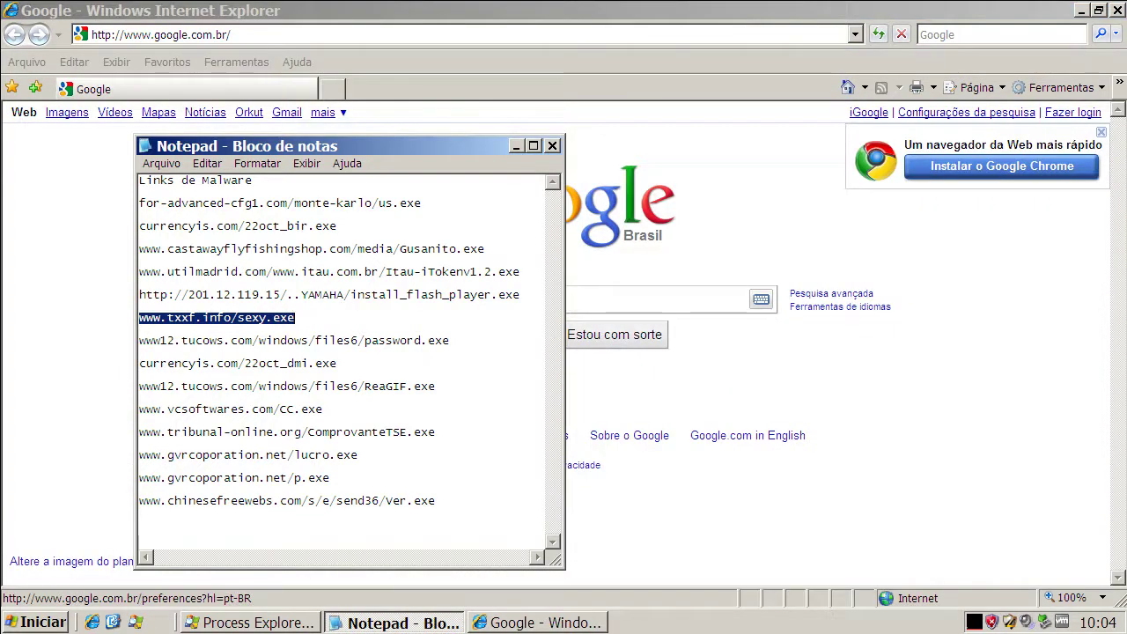
click(257, 34)
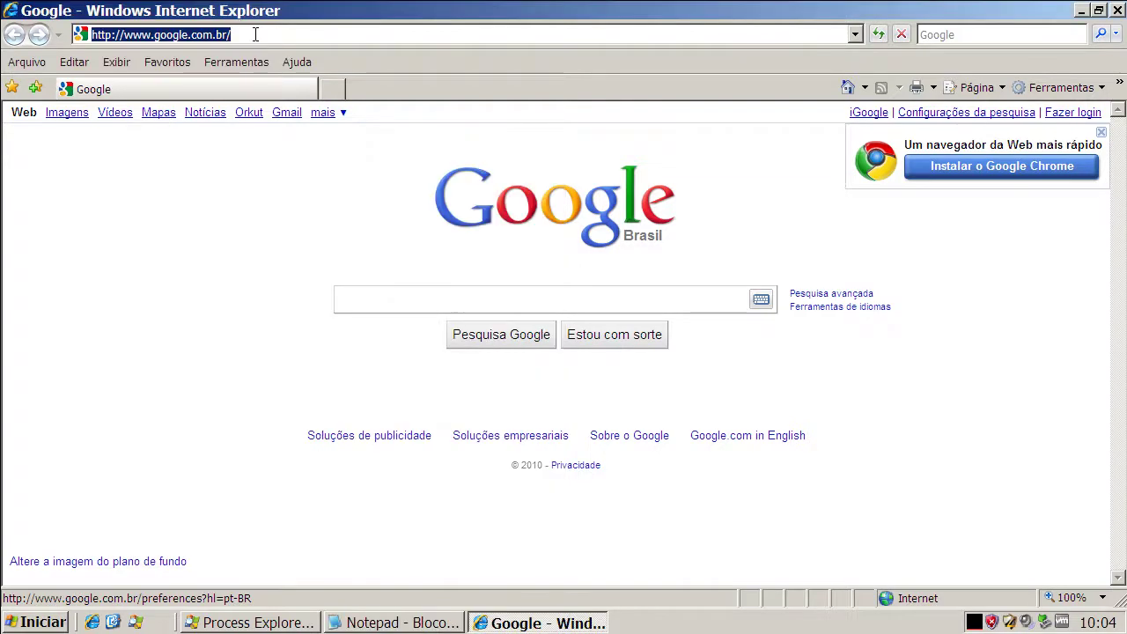
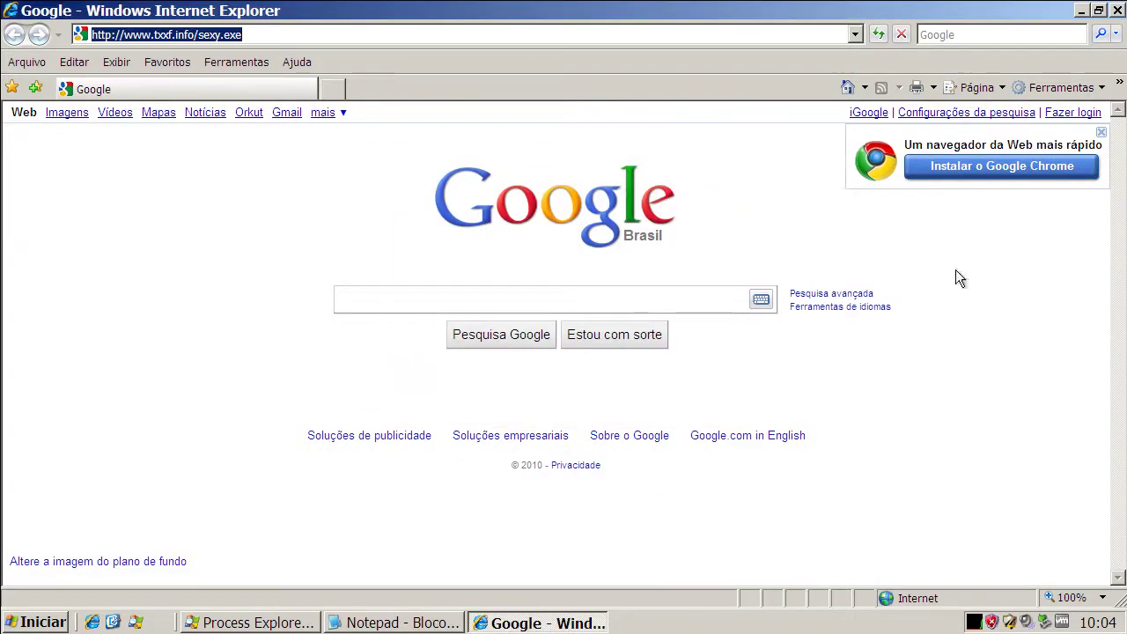
Step: Copy the link www12.tucows.com/windows/files6/password.exe from the Notepad list and load it in Internet Explorer
click(393, 622)
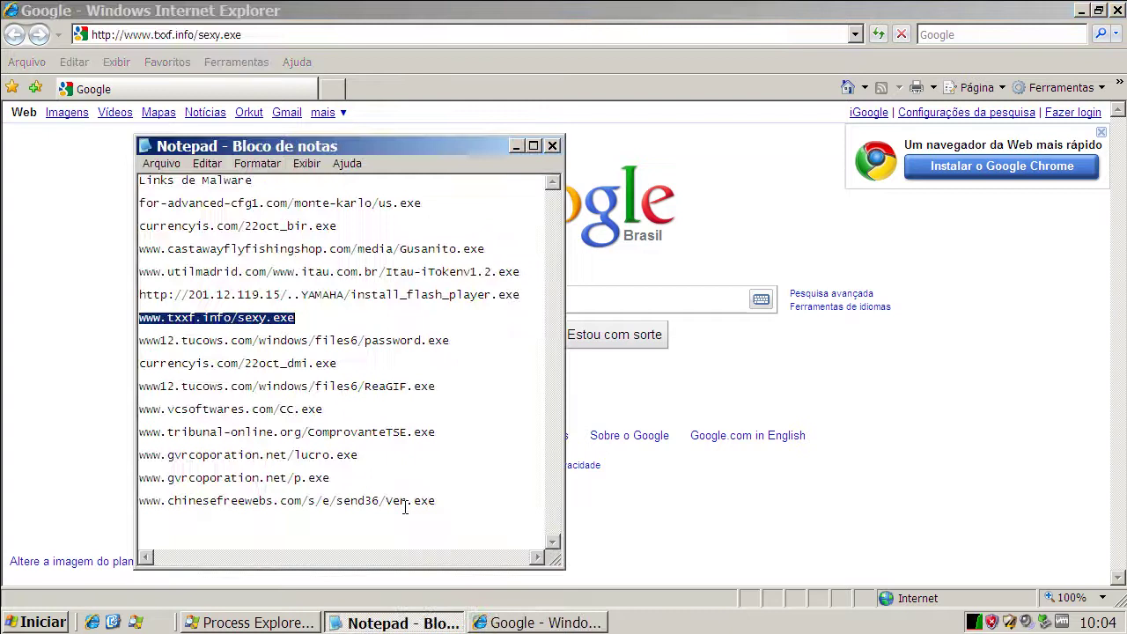
double_click(336, 340)
right_click(336, 340)
click(361, 394)
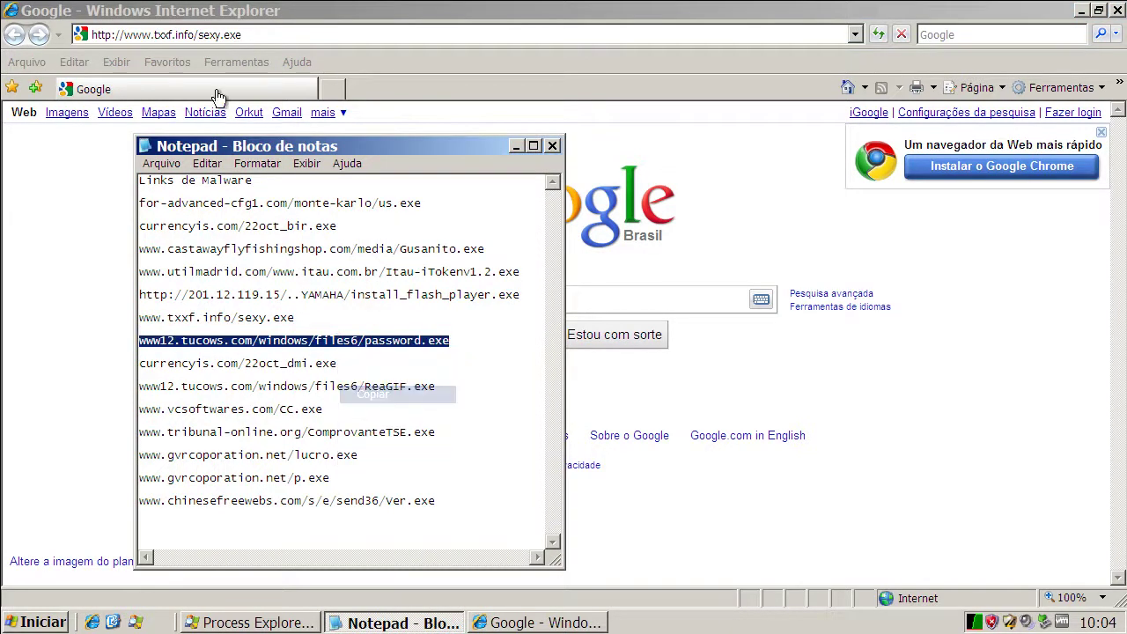
click(195, 35)
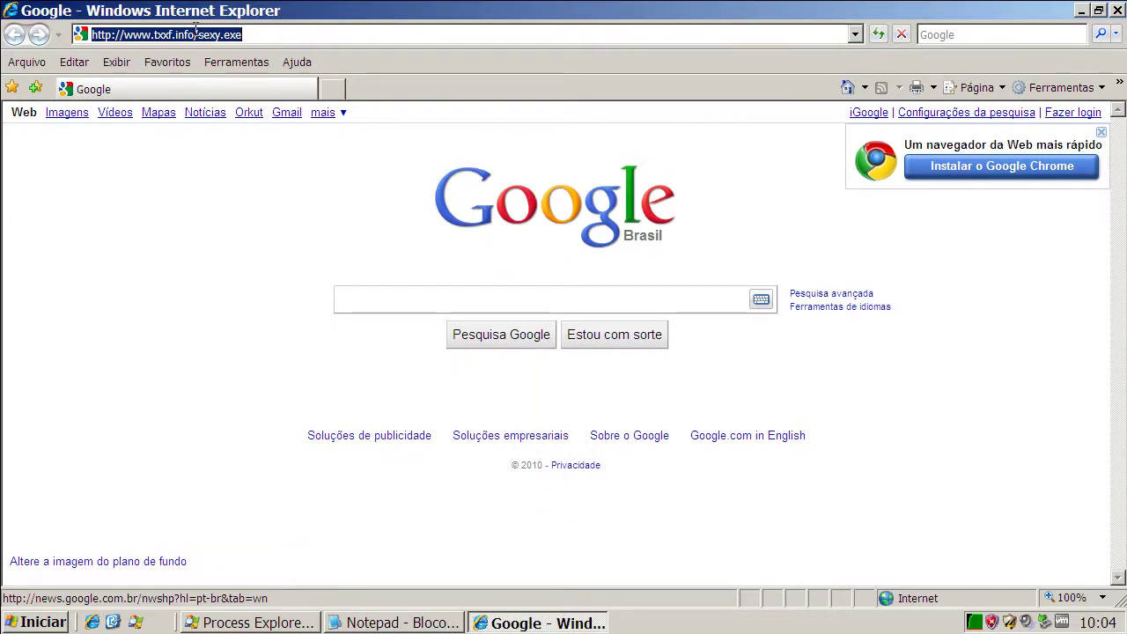
key(ctrl+v)
key(ctrl+a)
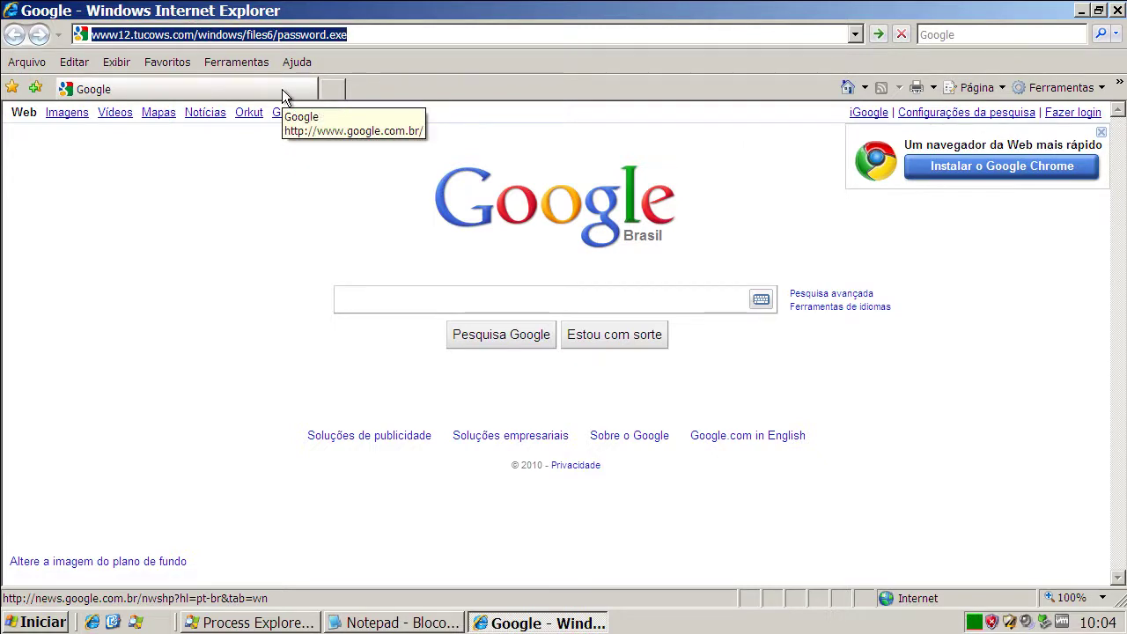
Step: Copy the link currencyis.com/22oct_dmi.exe from the Notepad list
click(410, 625)
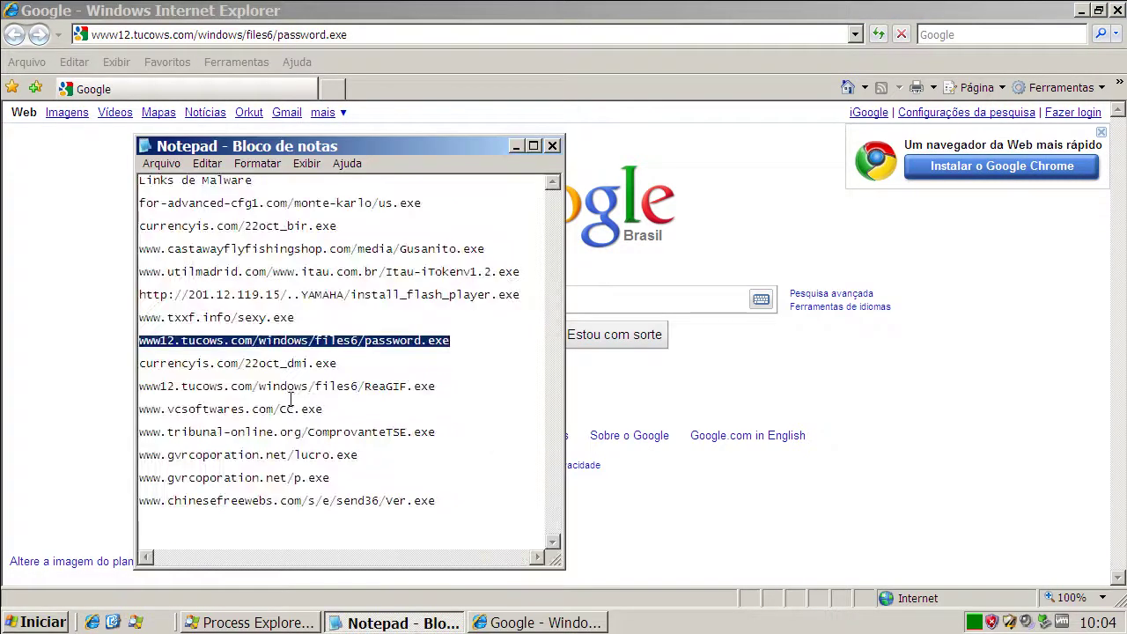
double_click(282, 364)
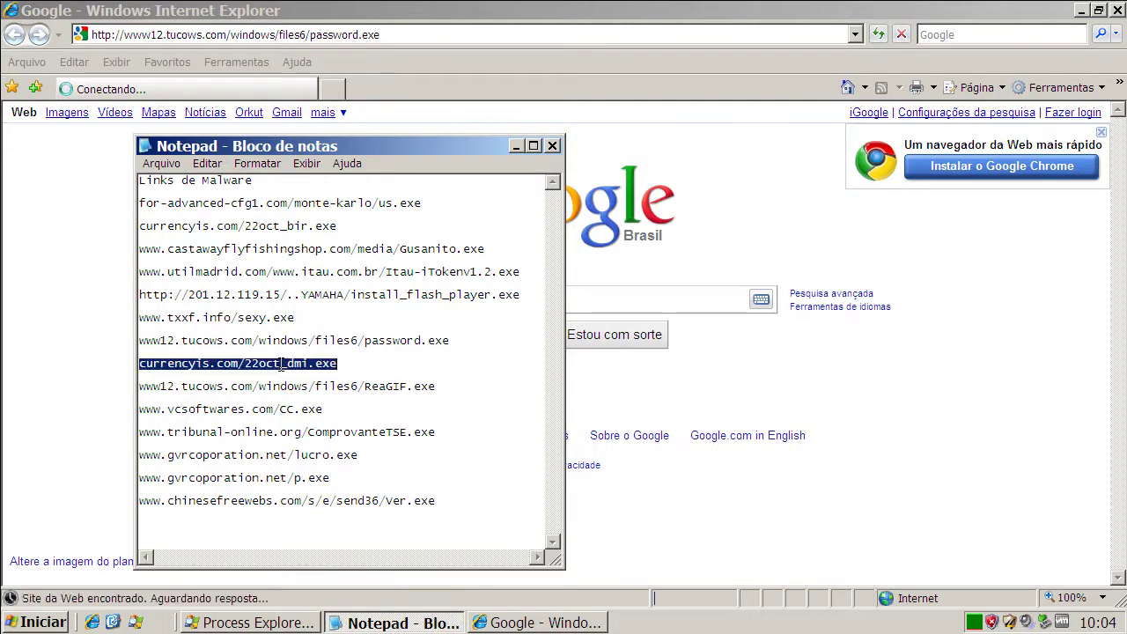
right_click(281, 364)
click(312, 419)
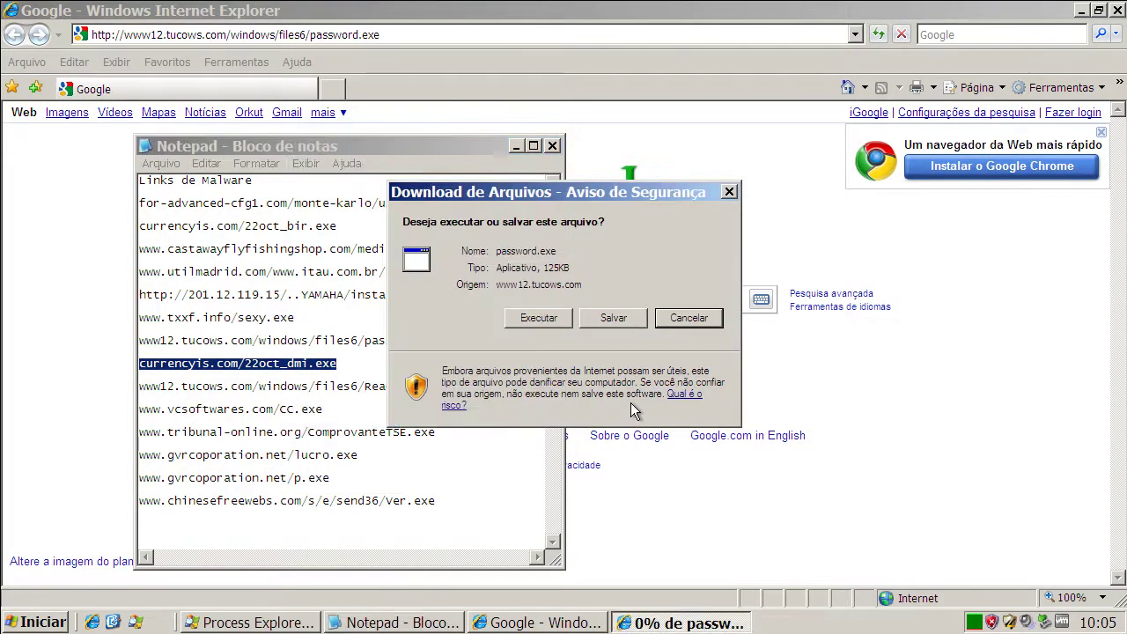
Step: Run the downloaded password.exe with Notepad minimized, and dismiss the CyberScrub KeyChain error message
click(538, 318)
click(524, 146)
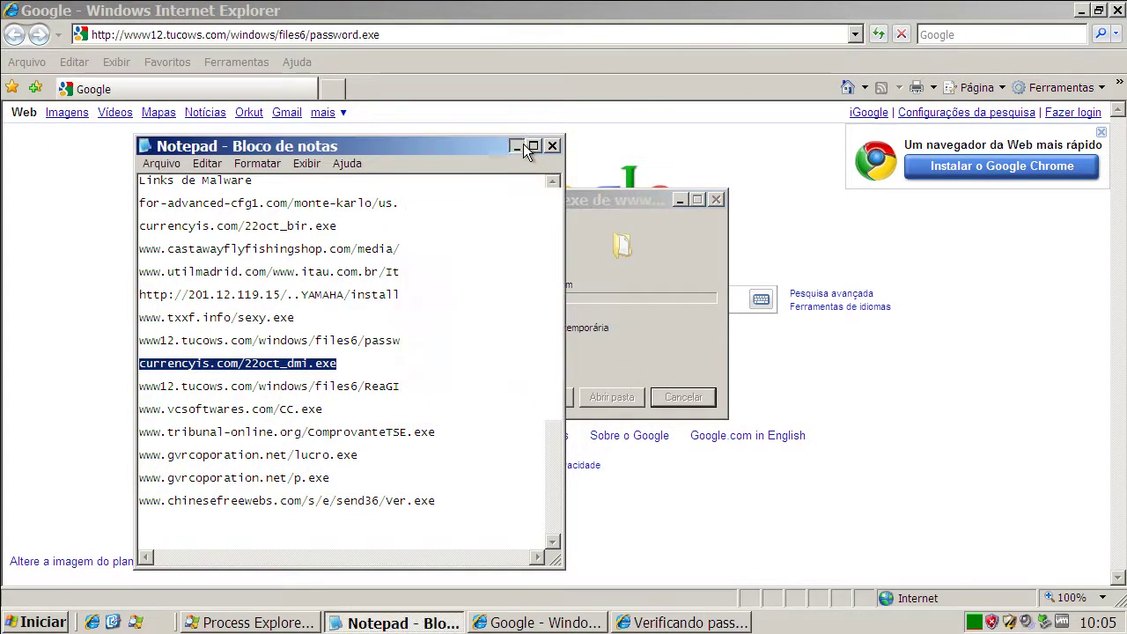
click(517, 145)
click(585, 260)
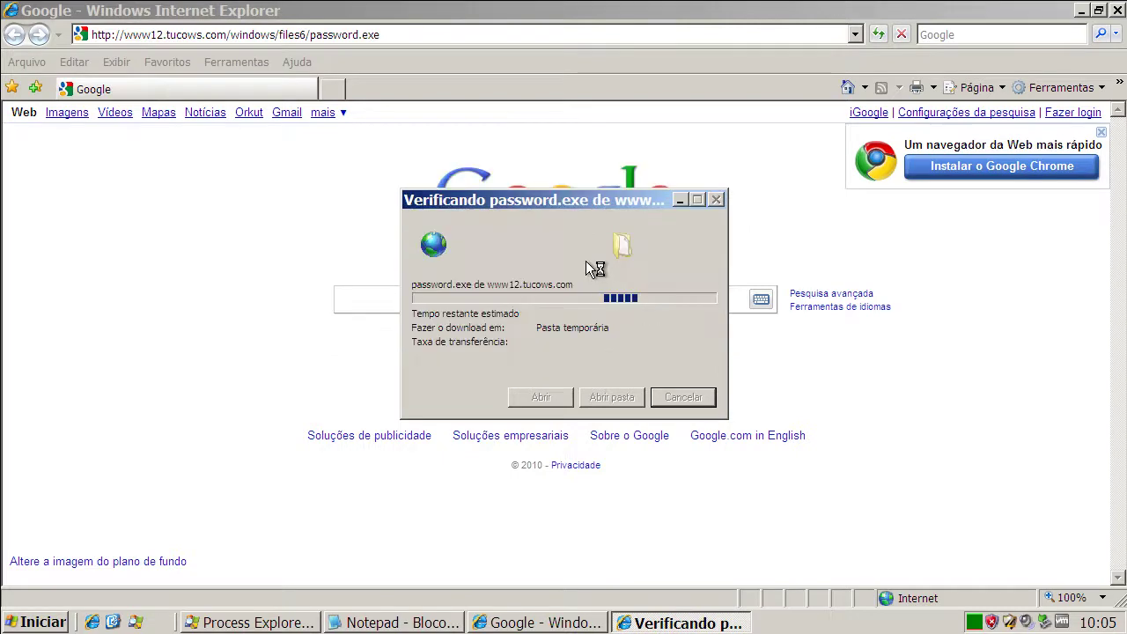
click(615, 368)
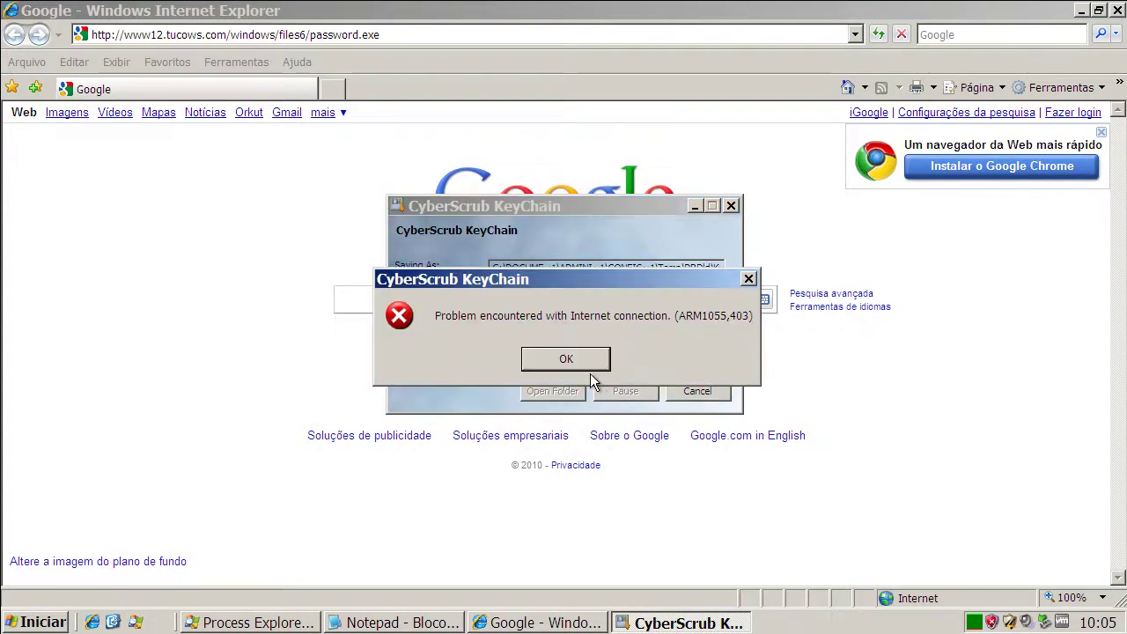
click(583, 357)
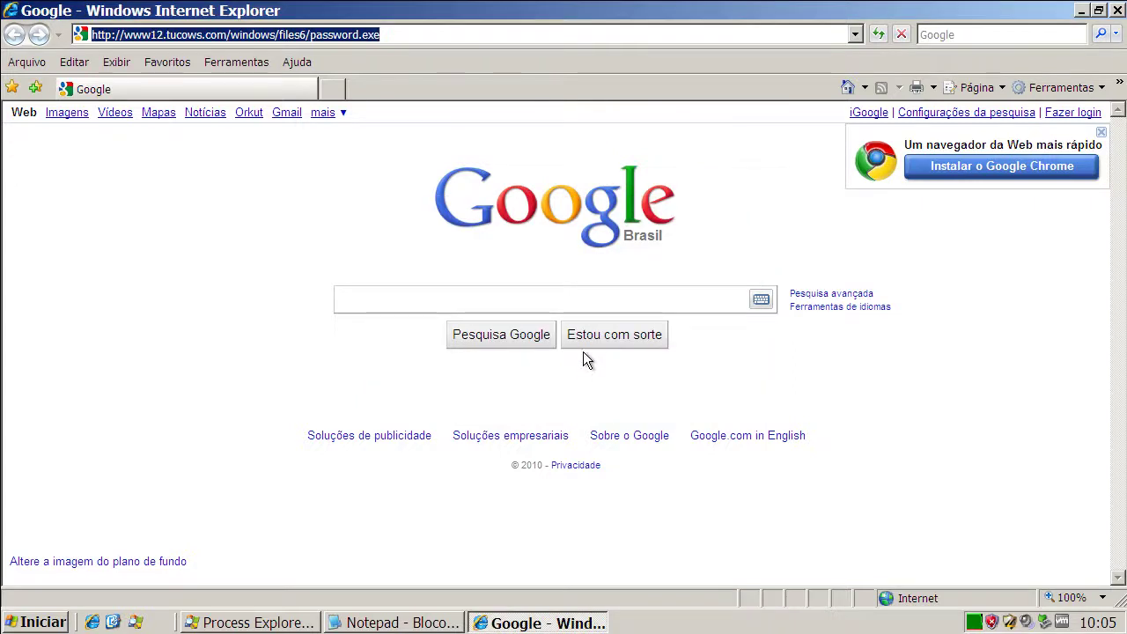
Step: Load currencyis.com/22oct_dmi.exe in Internet Explorer and copy the link www12.tucows.com/windows/files6/ReaGIF.exe from the Notepad list
right_click(211, 33)
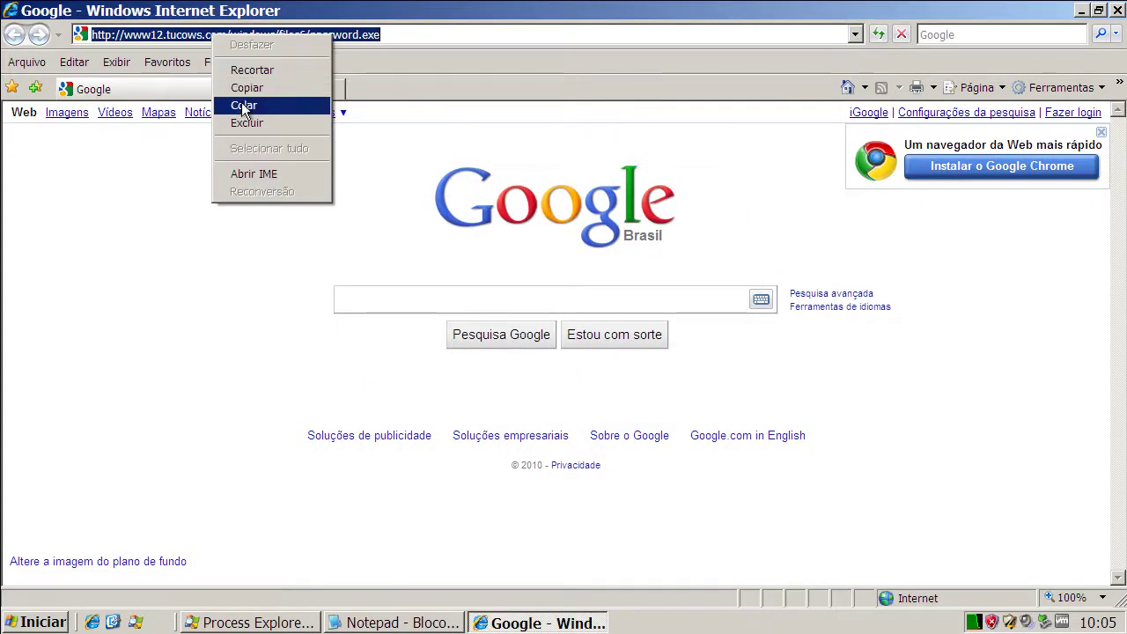
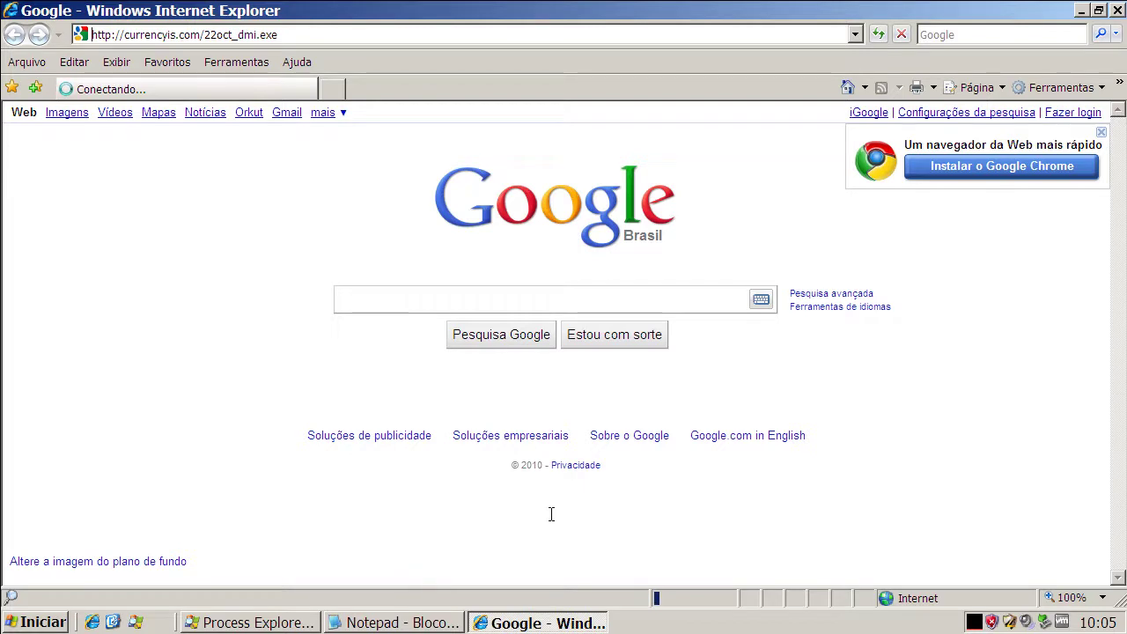
click(431, 623)
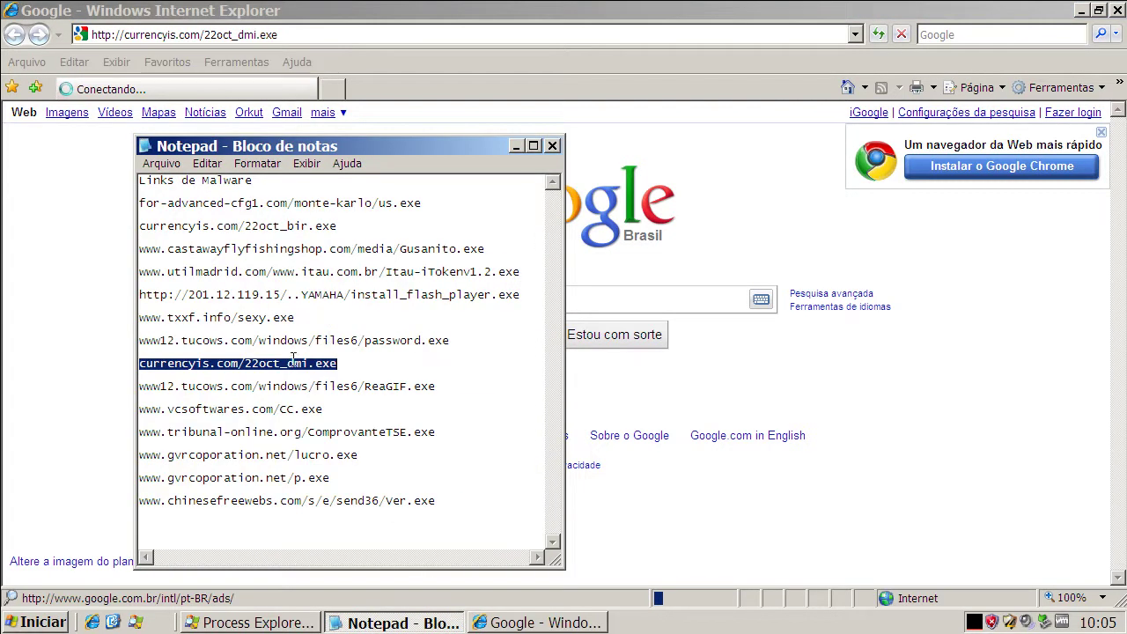
double_click(297, 390)
right_click(297, 390)
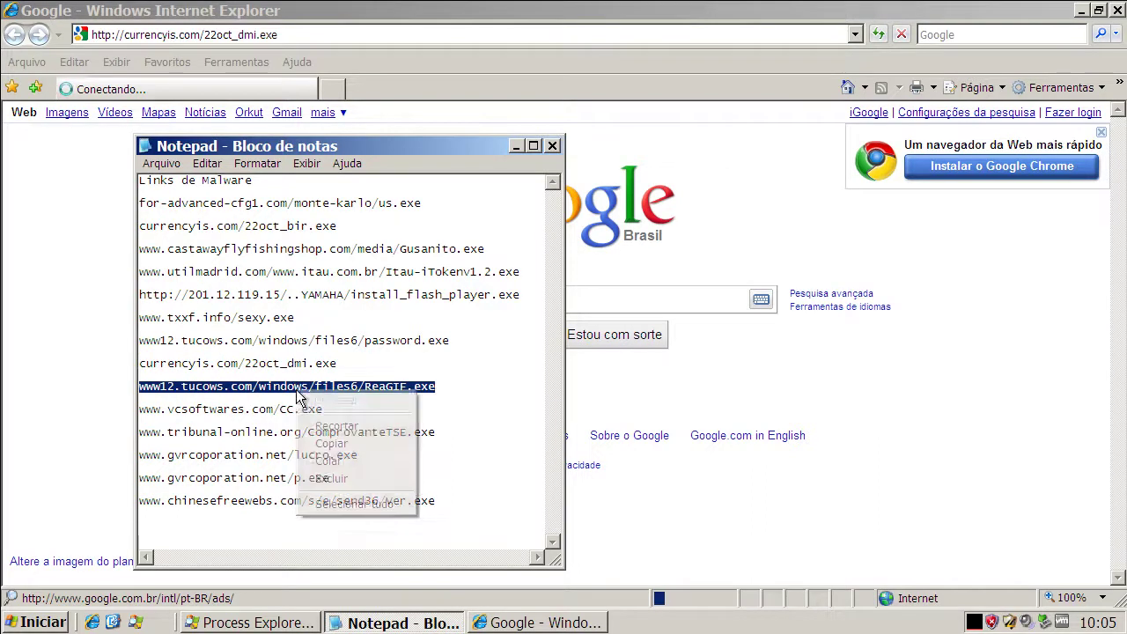
click(326, 443)
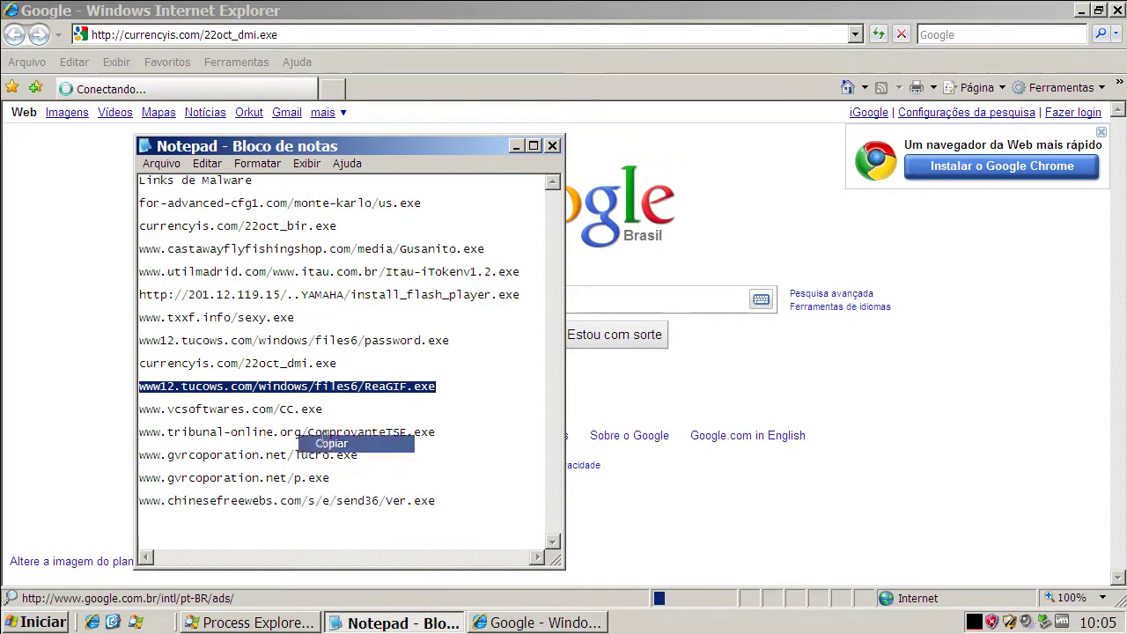
Step: Load www12.tucows.com/windows/files6/ReaGIF.exe in a new browser tab and run the file despite the unknown publisher
click(516, 148)
click(343, 91)
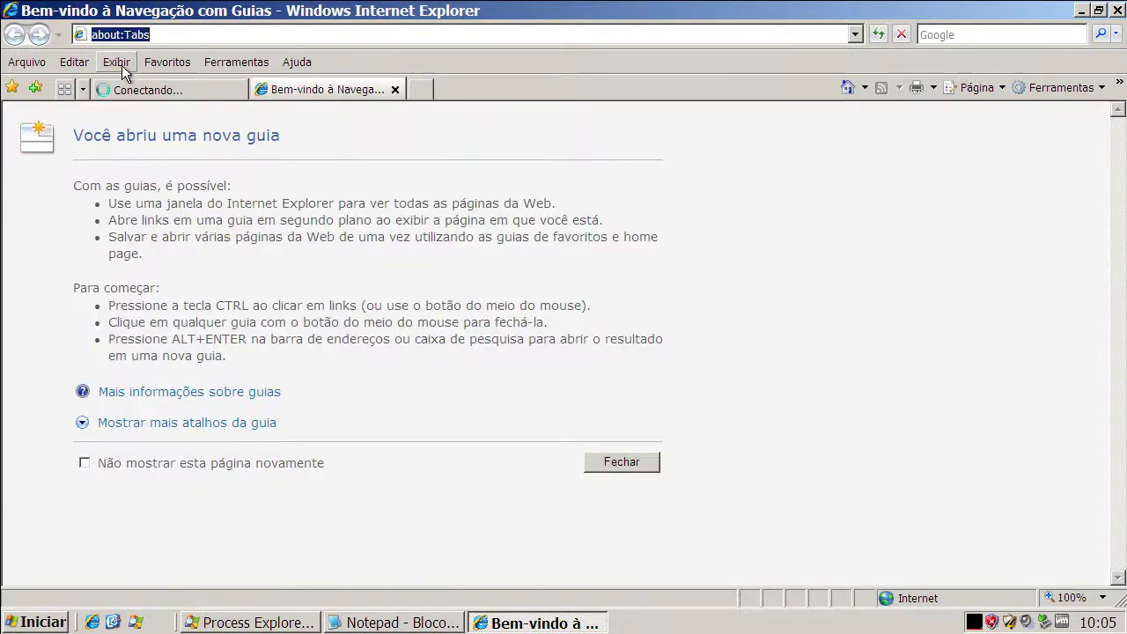
key(ctrl+v)
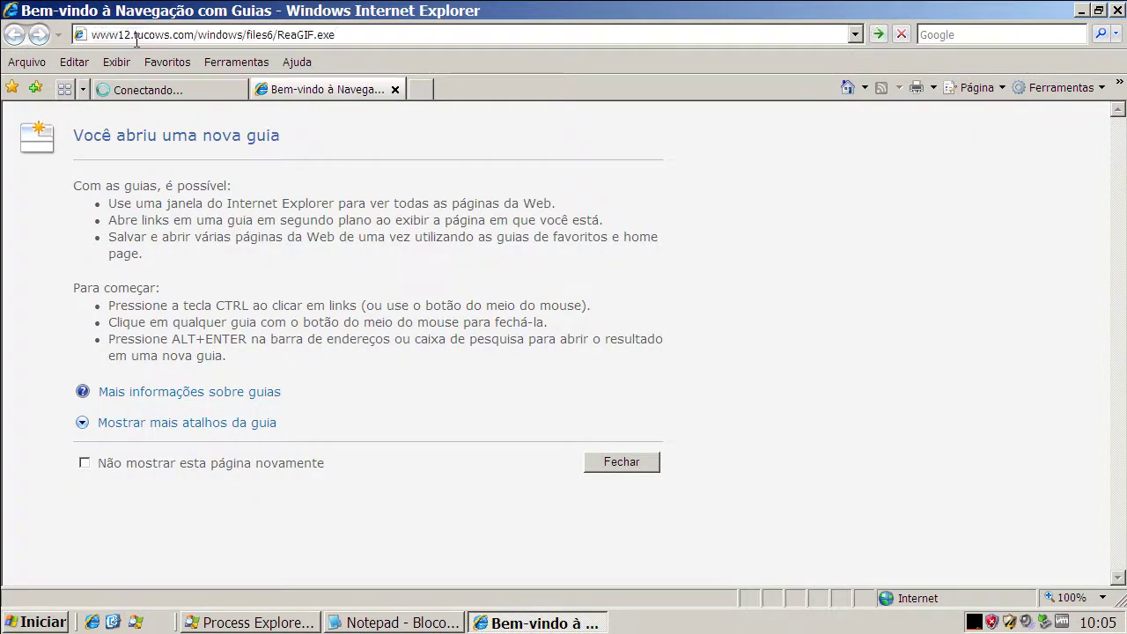
key(Return)
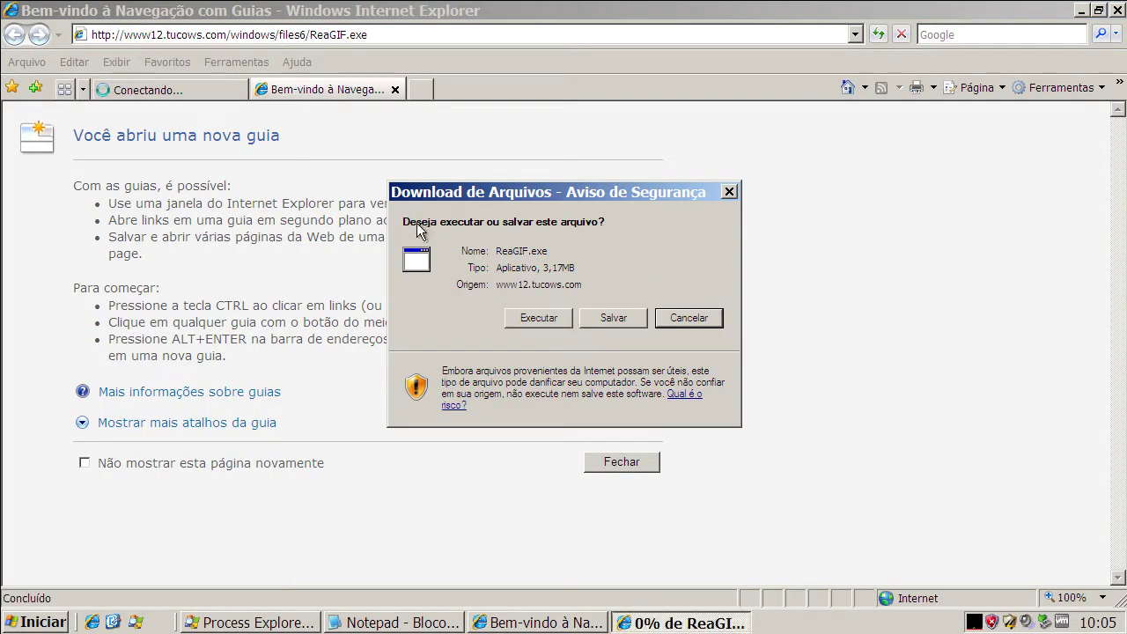
click(532, 319)
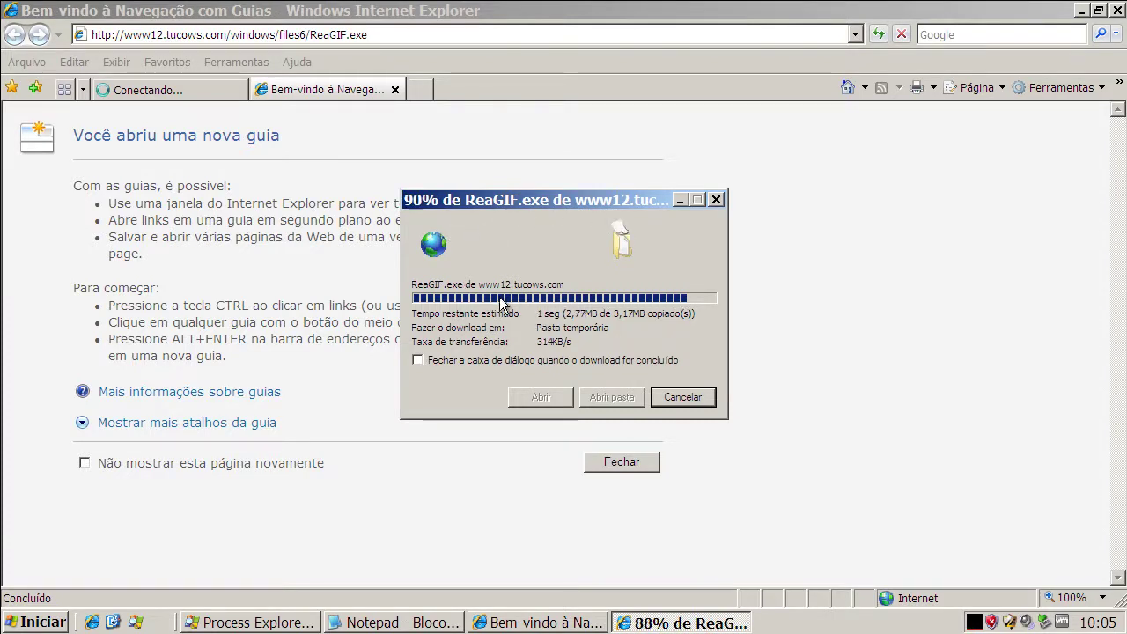
click(609, 298)
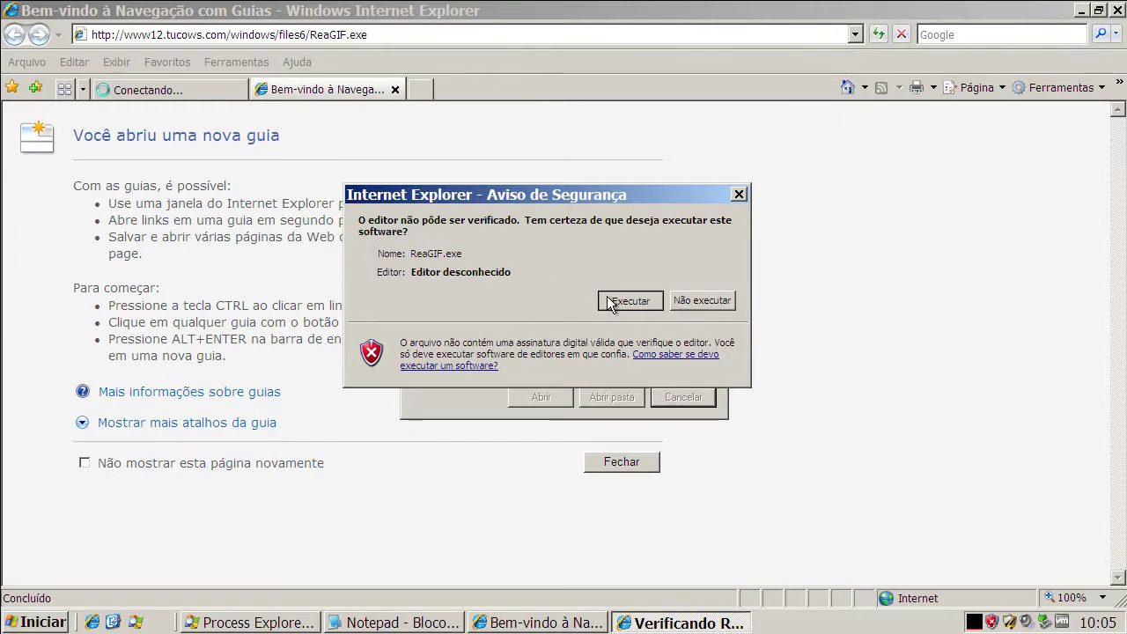
Step: Install ReaGIF in its default folder, accepting the license agreement and keeping the desktop icon option
click(664, 452)
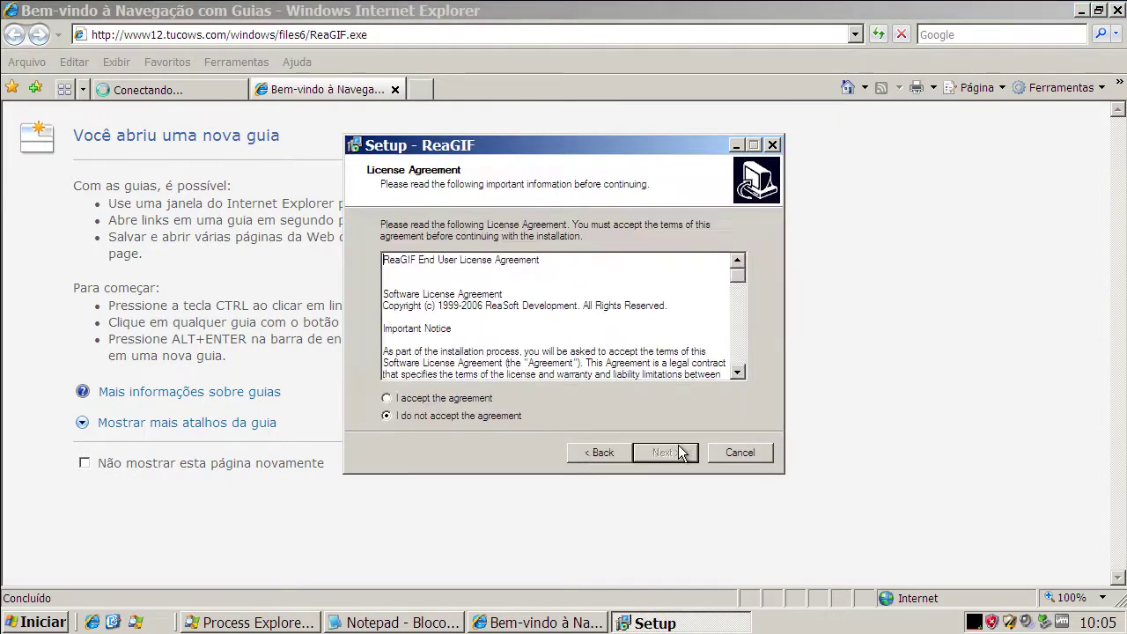
click(483, 401)
click(665, 452)
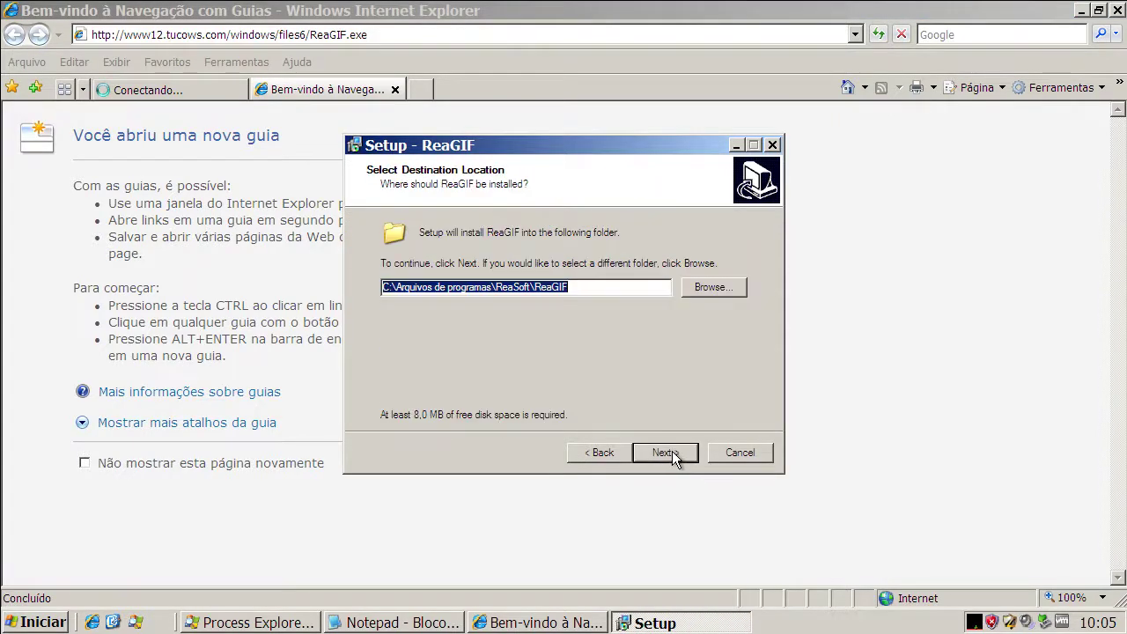
click(669, 453)
click(667, 452)
click(666, 452)
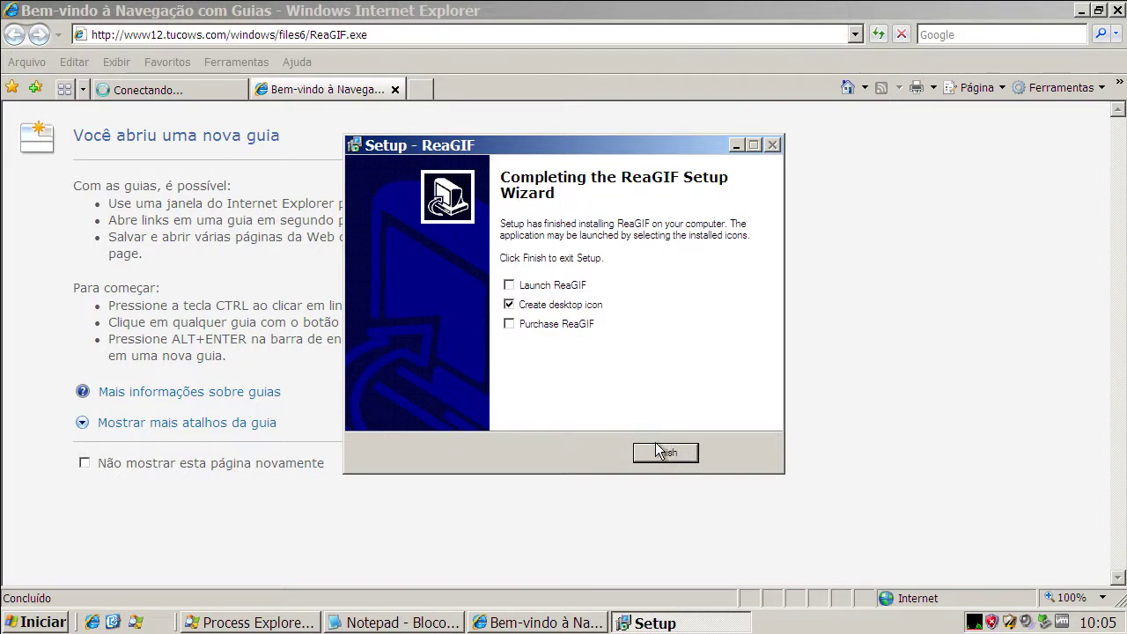
click(660, 451)
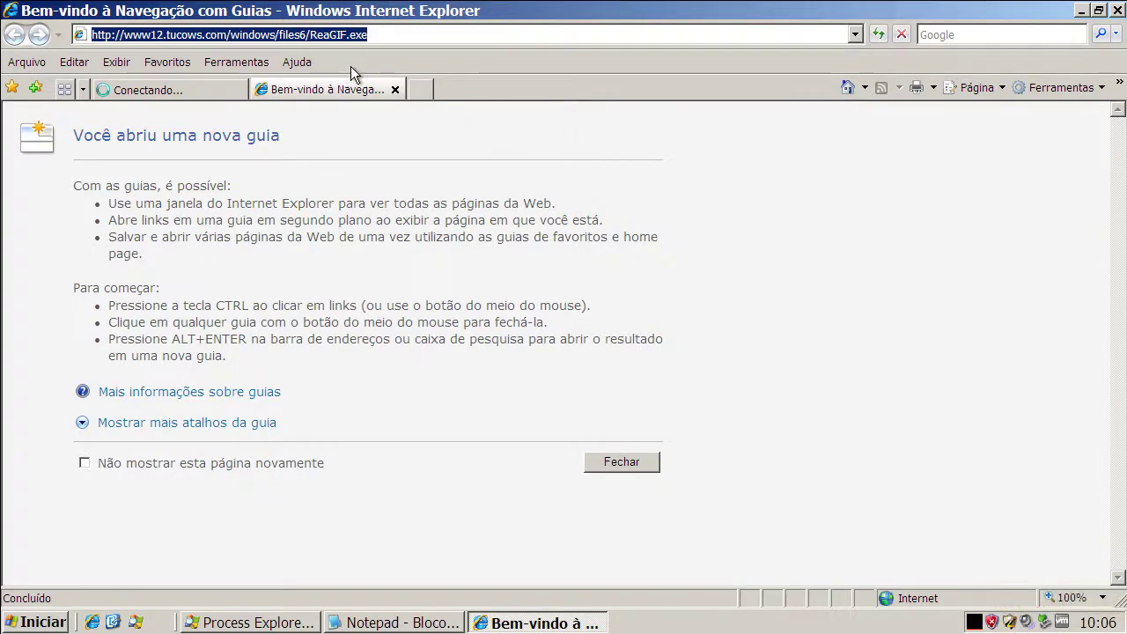
click(395, 90)
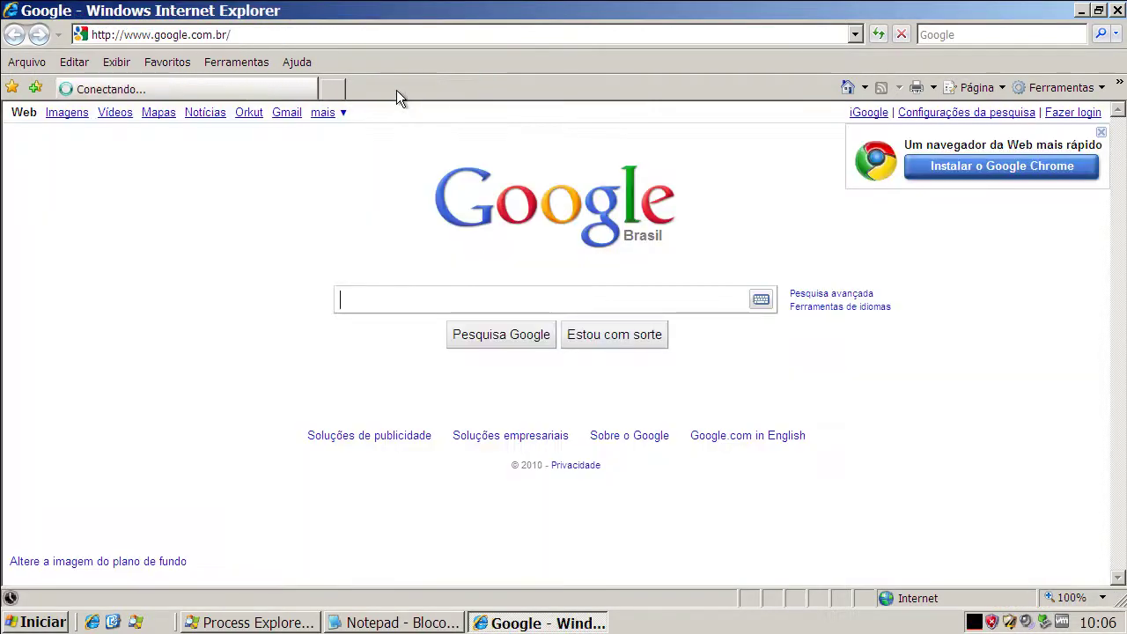
click(375, 623)
double_click(263, 408)
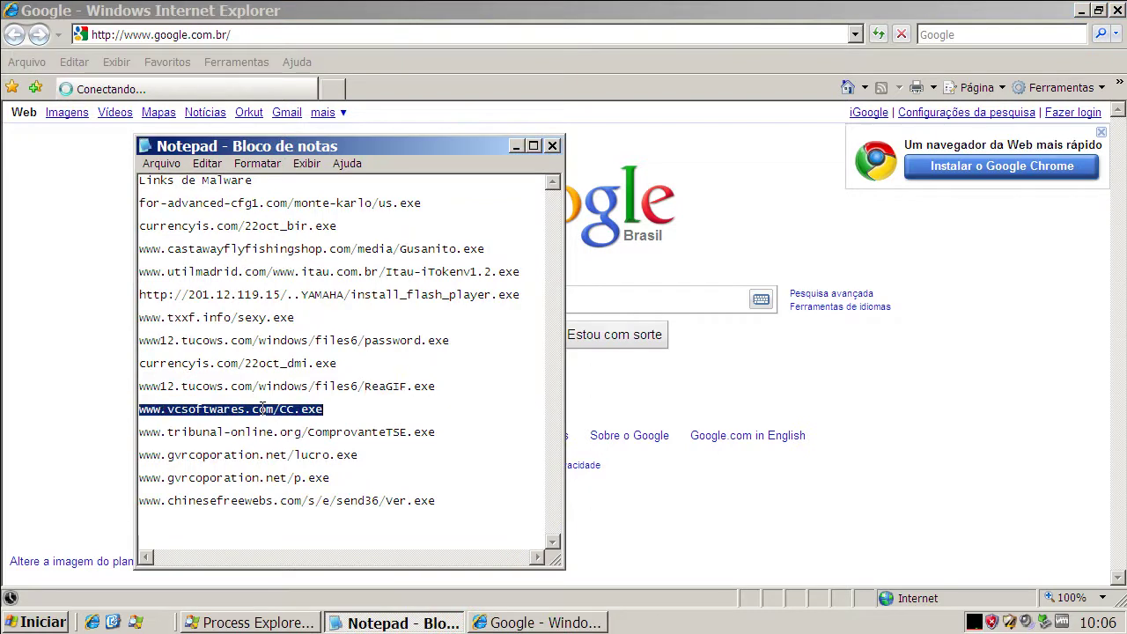
right_click(263, 409)
click(299, 462)
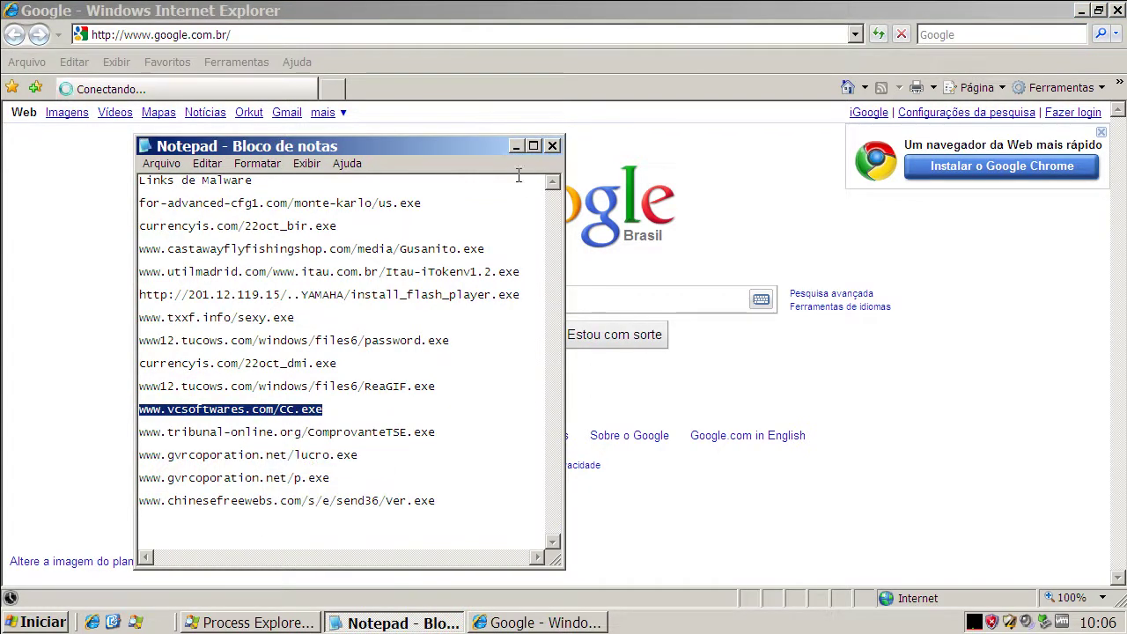
click(516, 145)
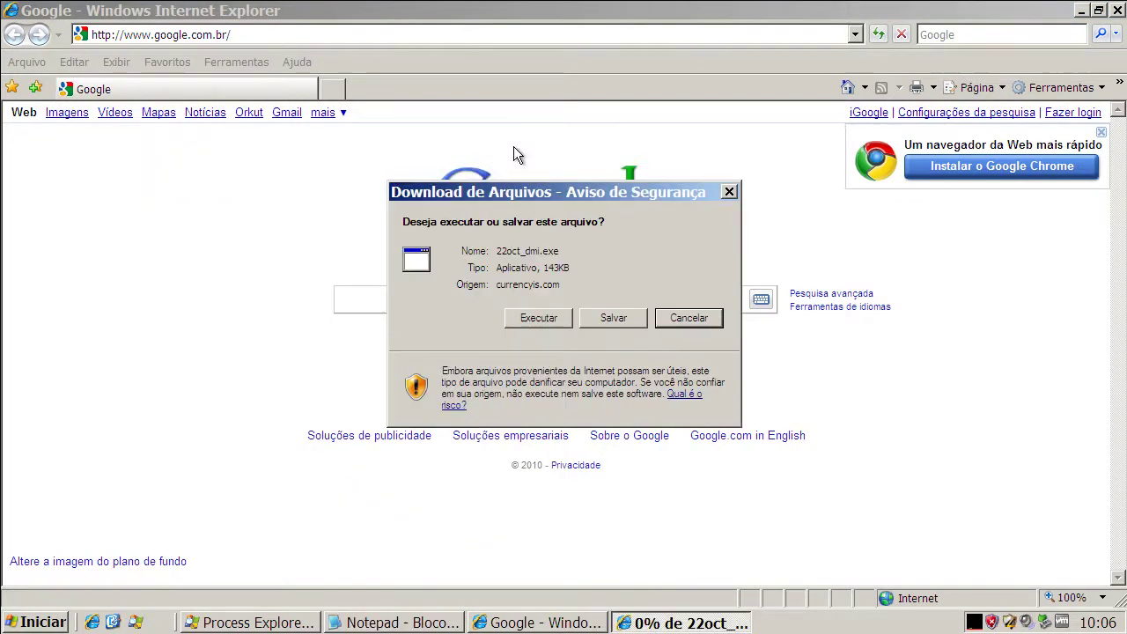
click(528, 318)
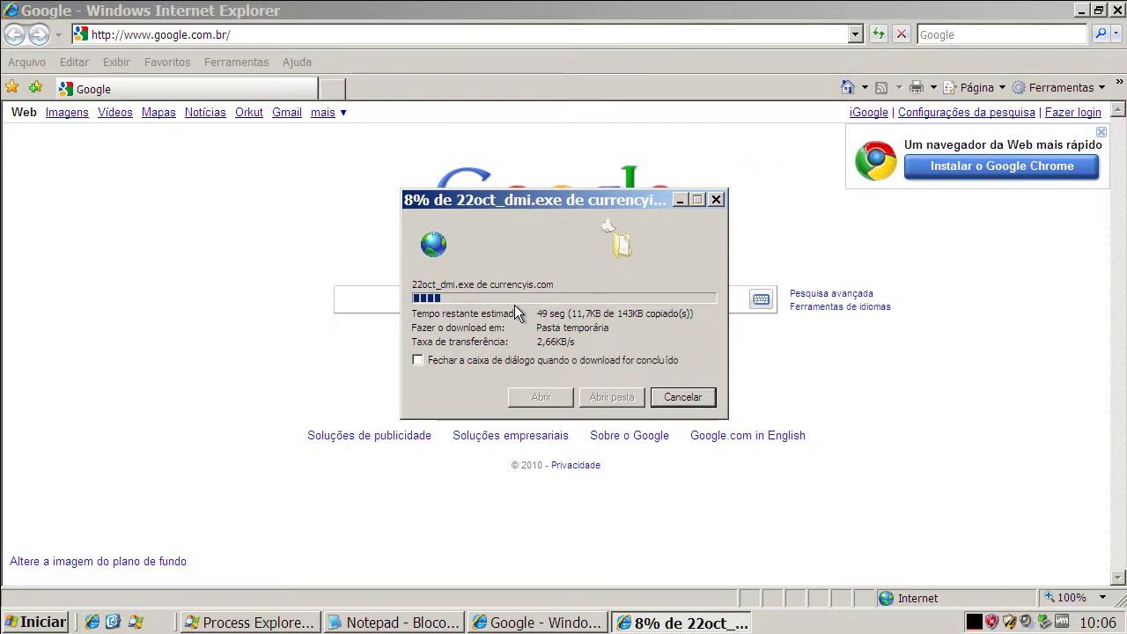
click(333, 89)
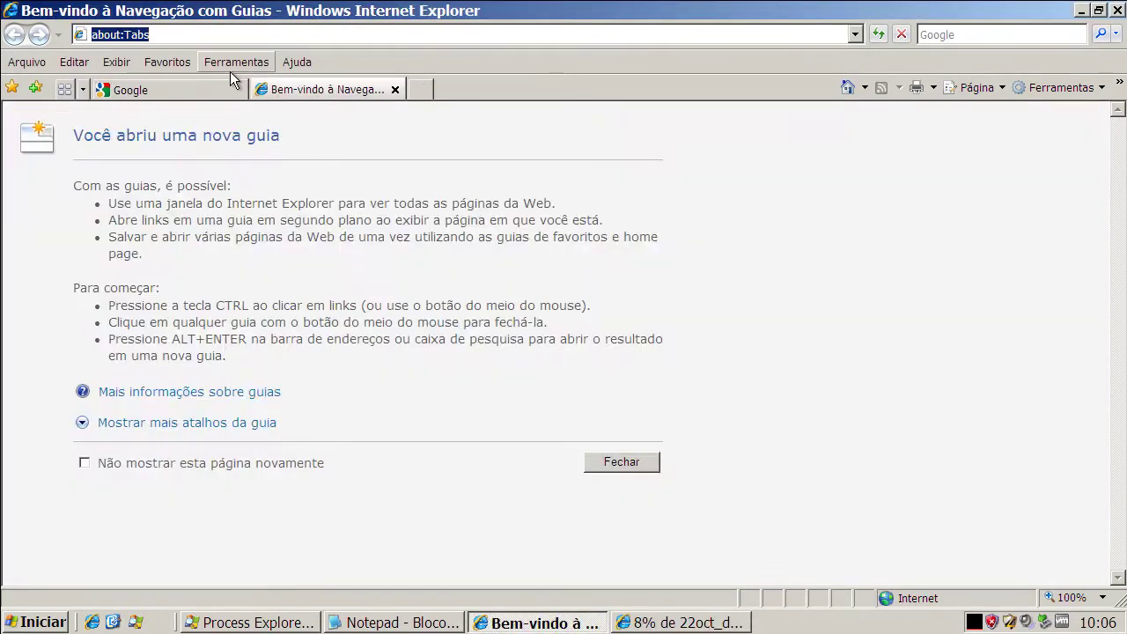
key(ctrl+v)
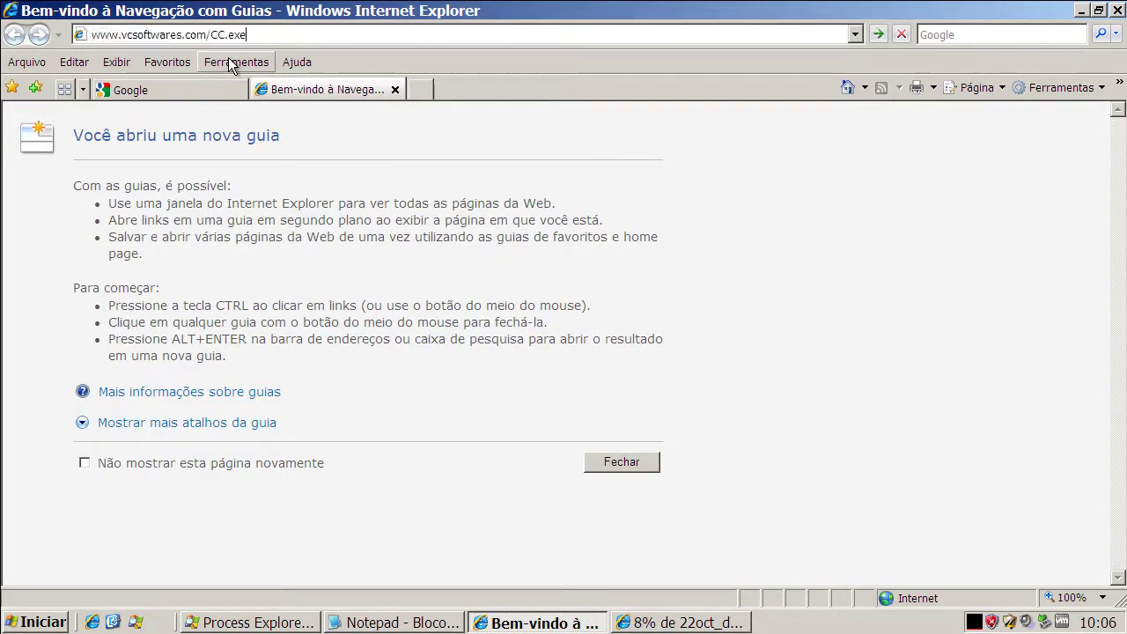
key(Return)
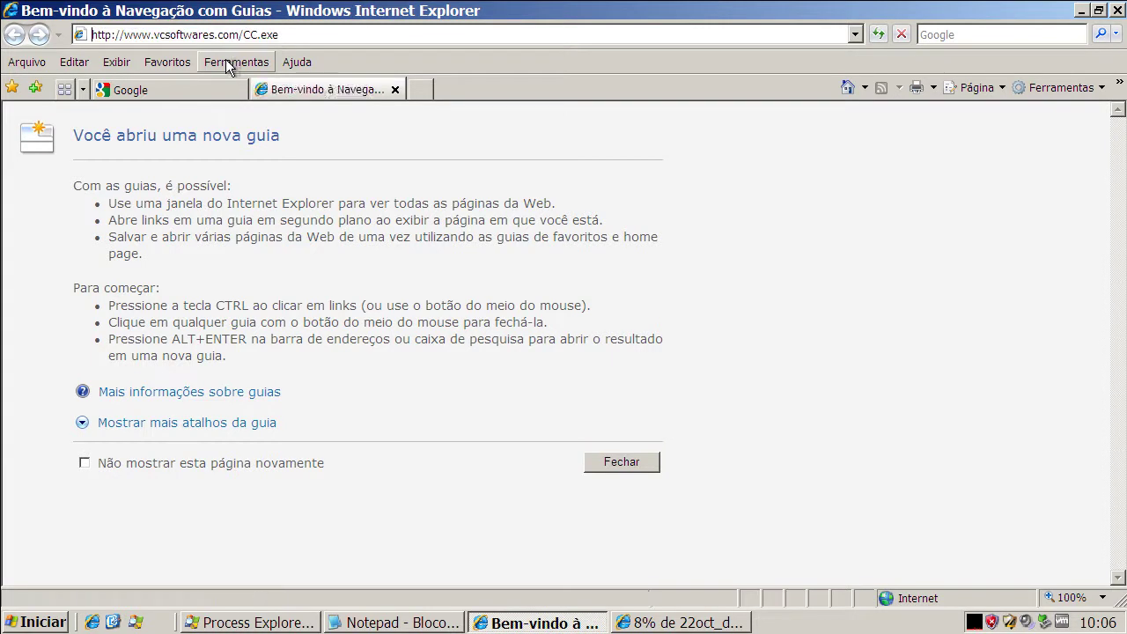
Step: Run CC.exe despite the unknown publisher and accept the RelevantKnowledge offer in the Copy Cat setup
click(553, 320)
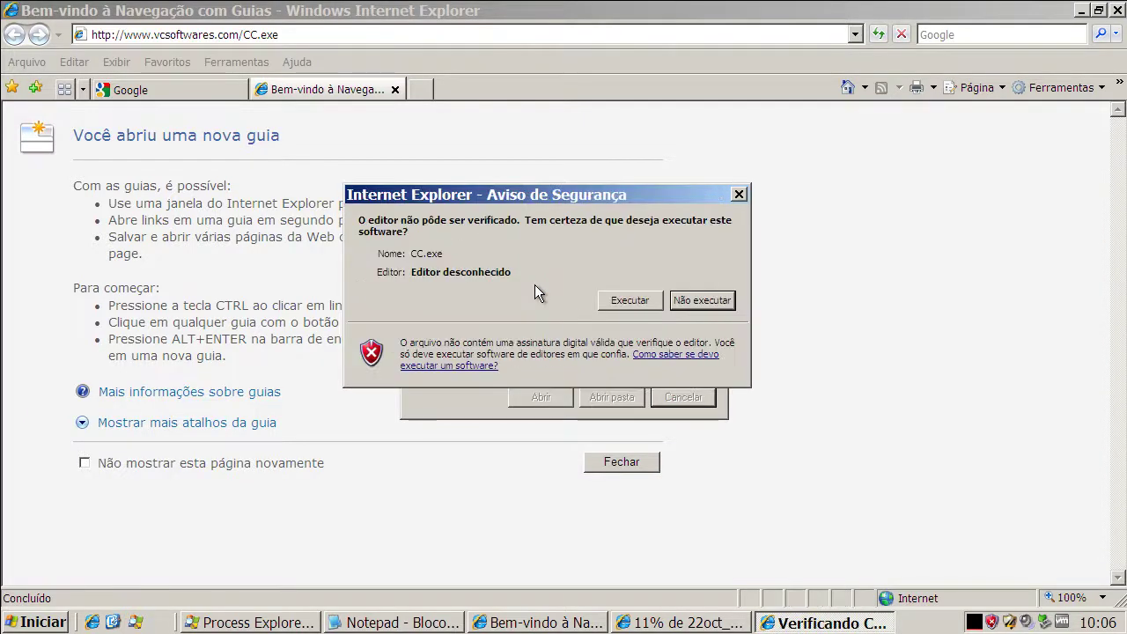
click(620, 302)
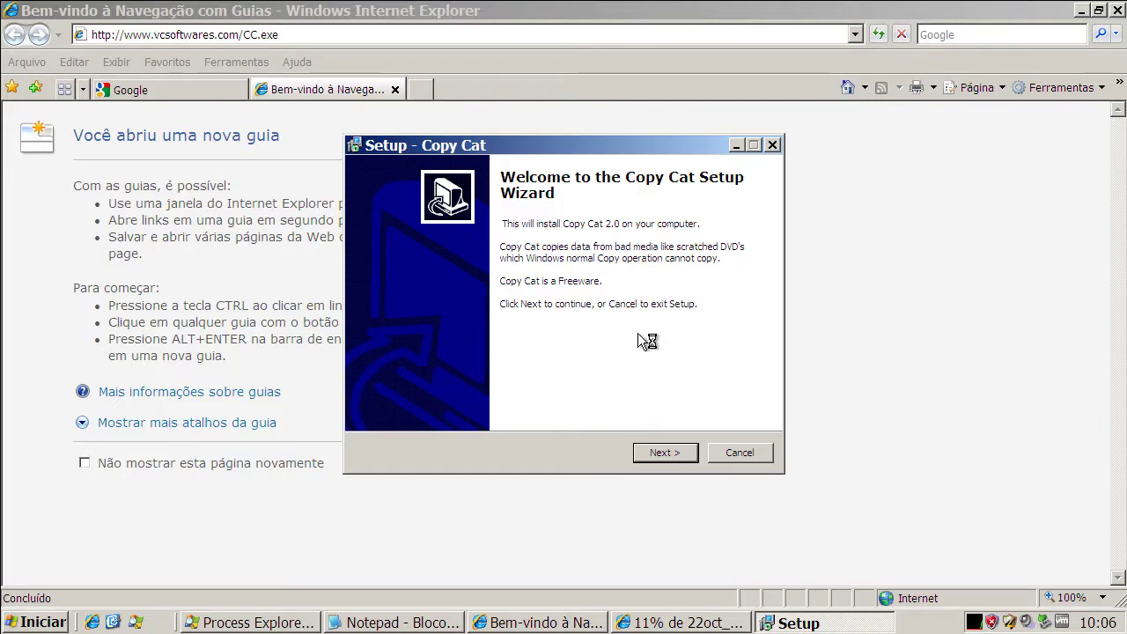
click(676, 454)
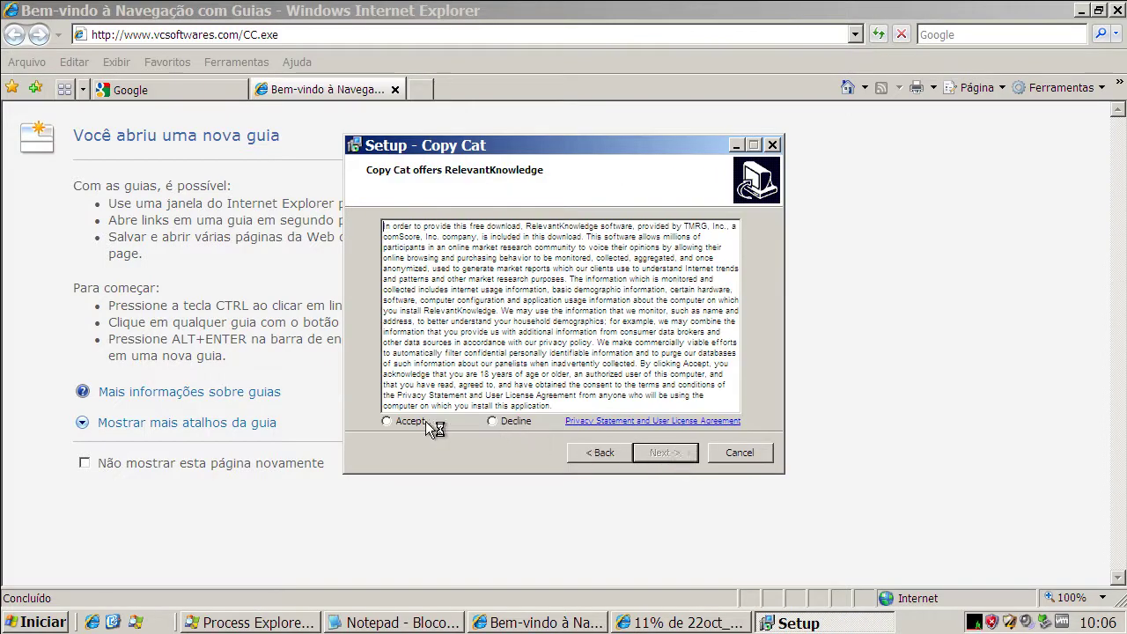
click(412, 422)
click(662, 454)
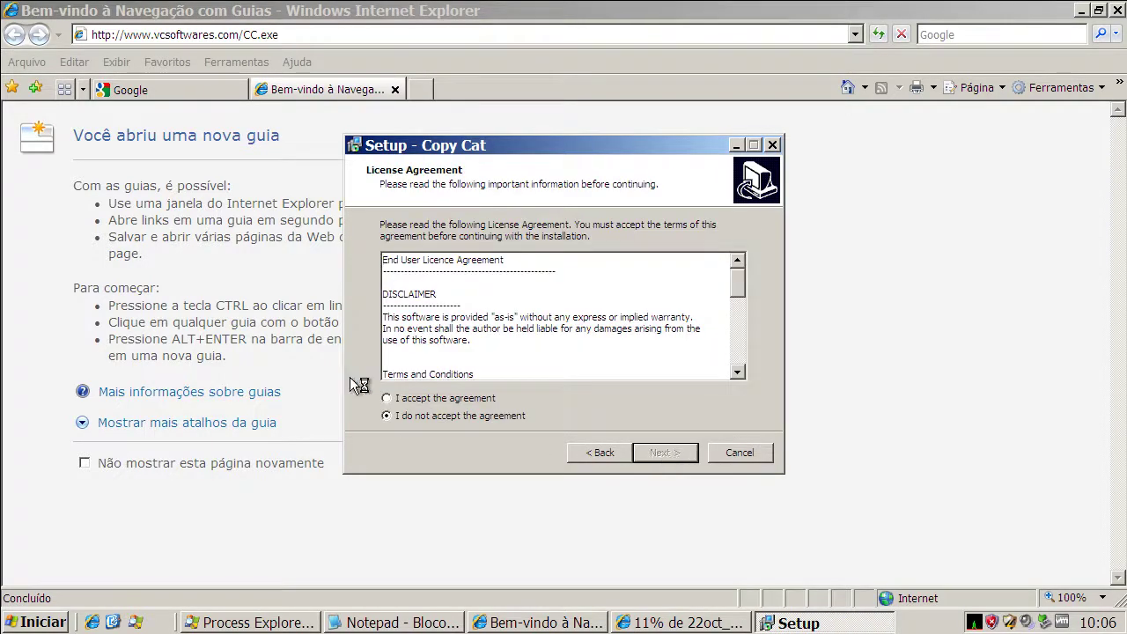
Step: Accept the Copy Cat license agreement and install it in the default locations with a desktop icon
click(440, 399)
click(663, 449)
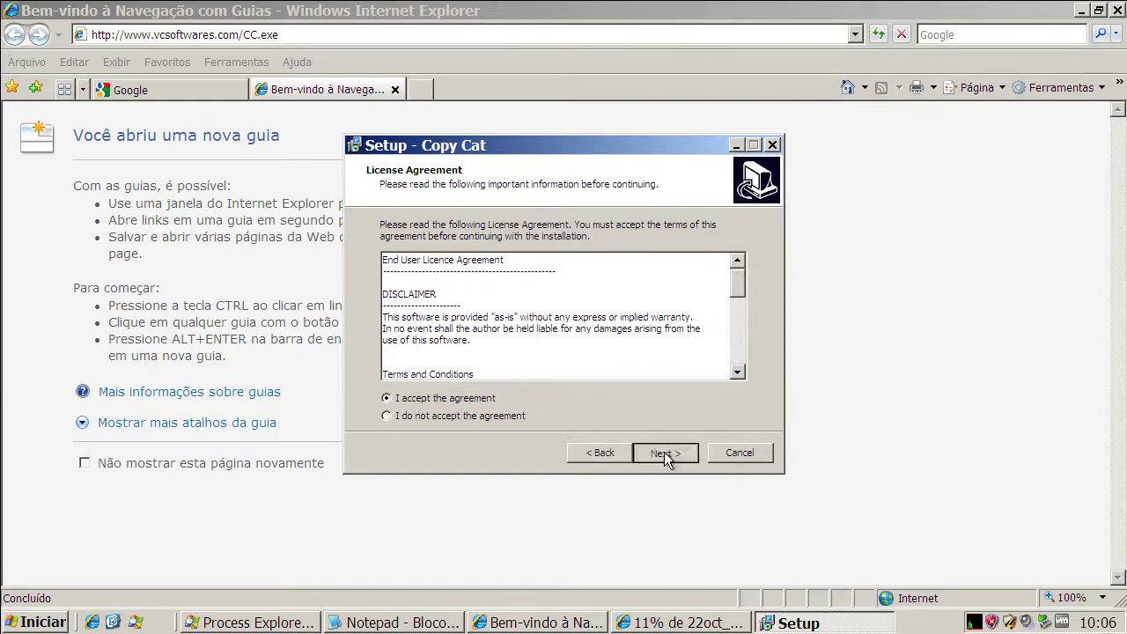
click(668, 450)
click(668, 449)
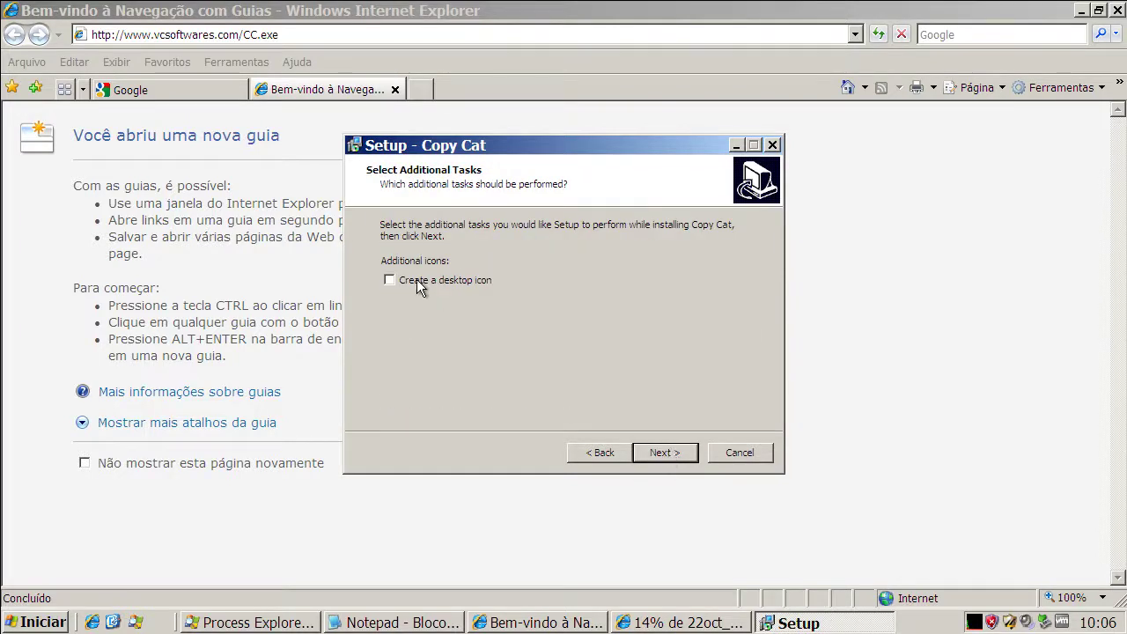
click(666, 453)
click(663, 458)
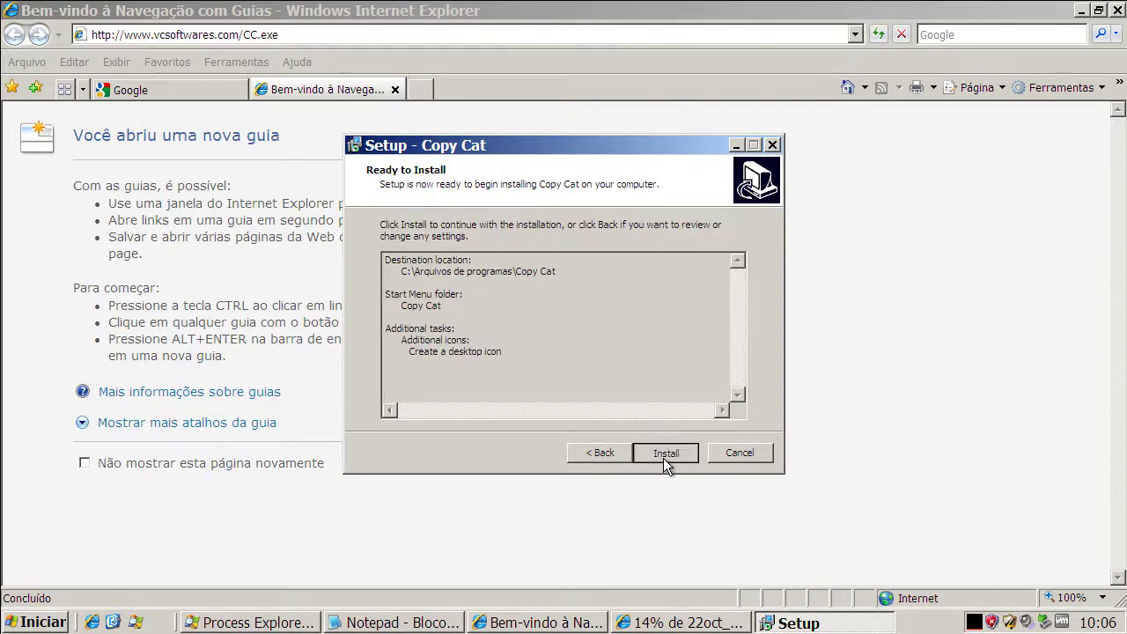
Step: Answer the survey's household questions with 1 computer user, 0 children and 1 person living in the home
click(702, 270)
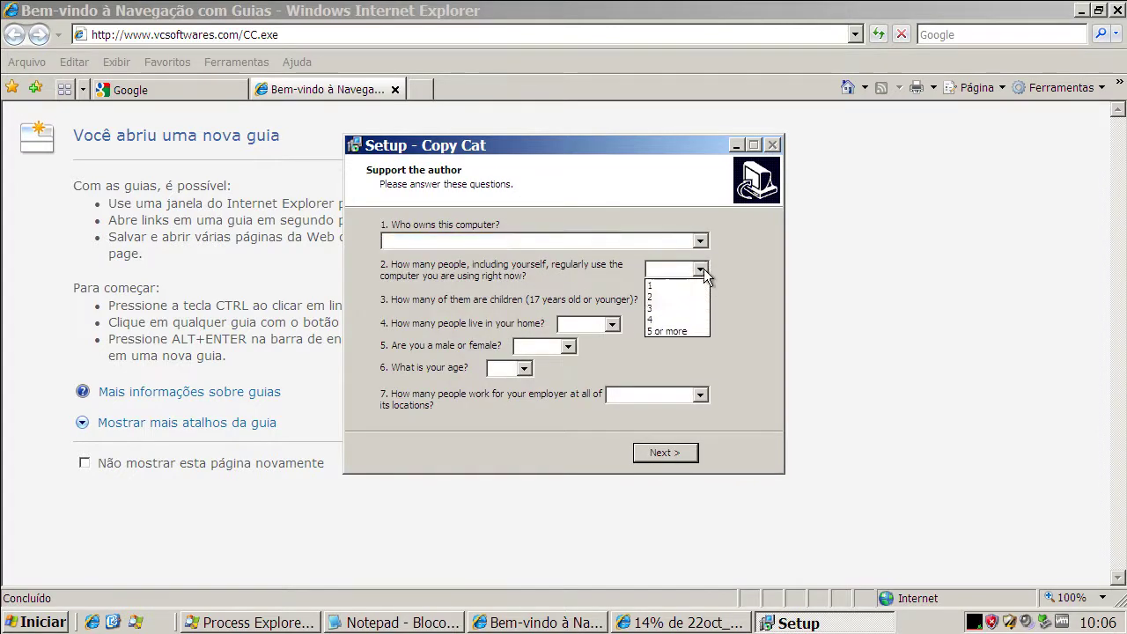
click(690, 286)
click(681, 299)
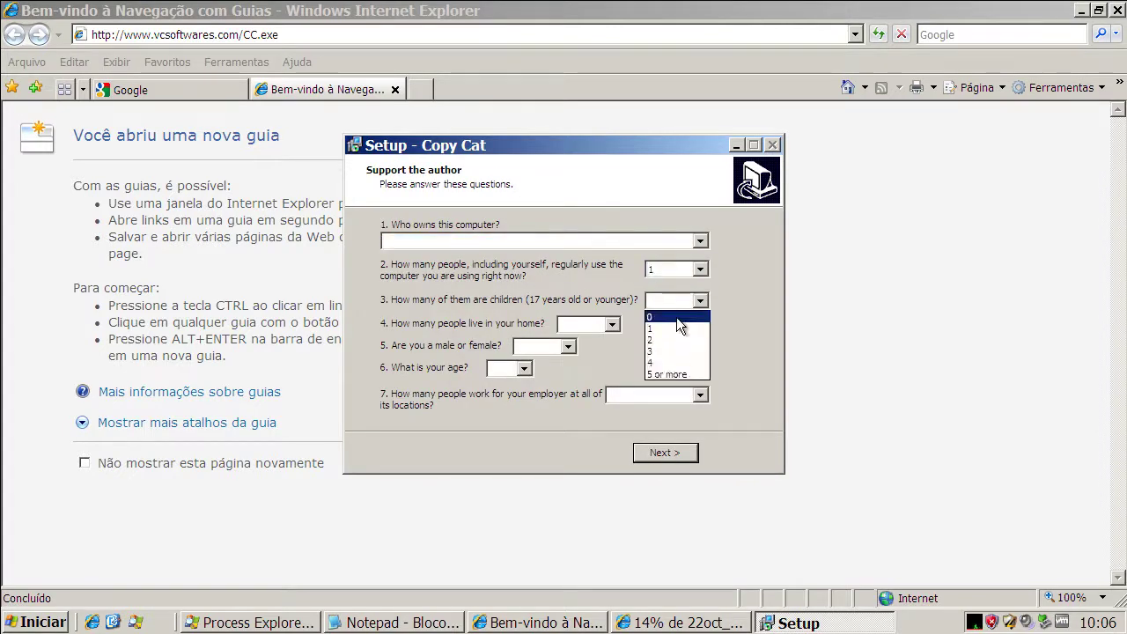
click(660, 318)
click(588, 324)
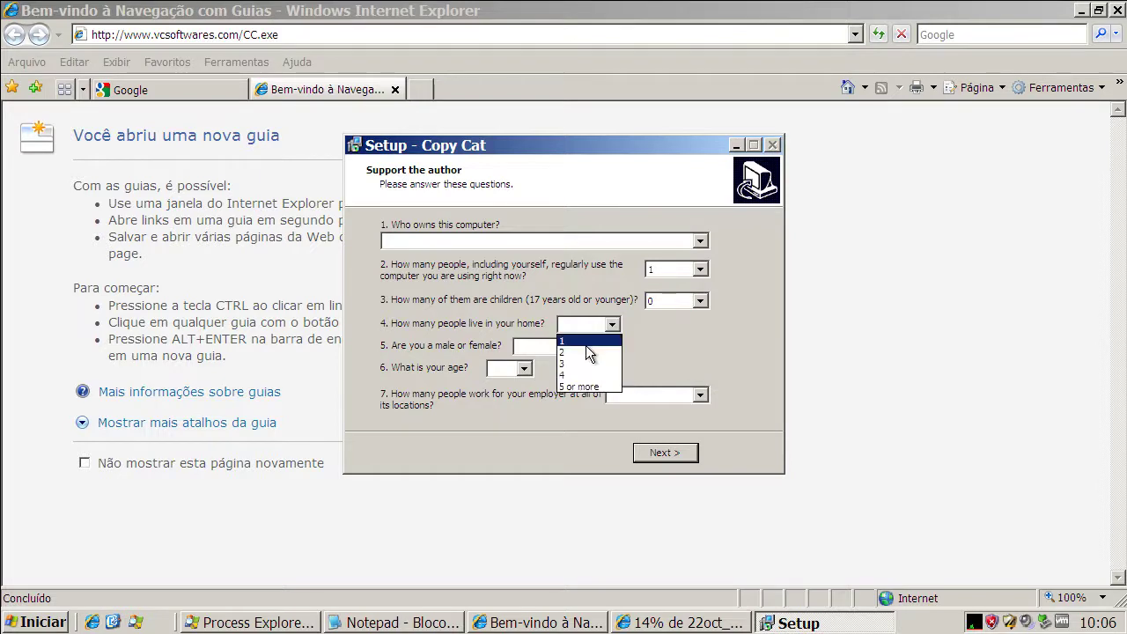
click(581, 341)
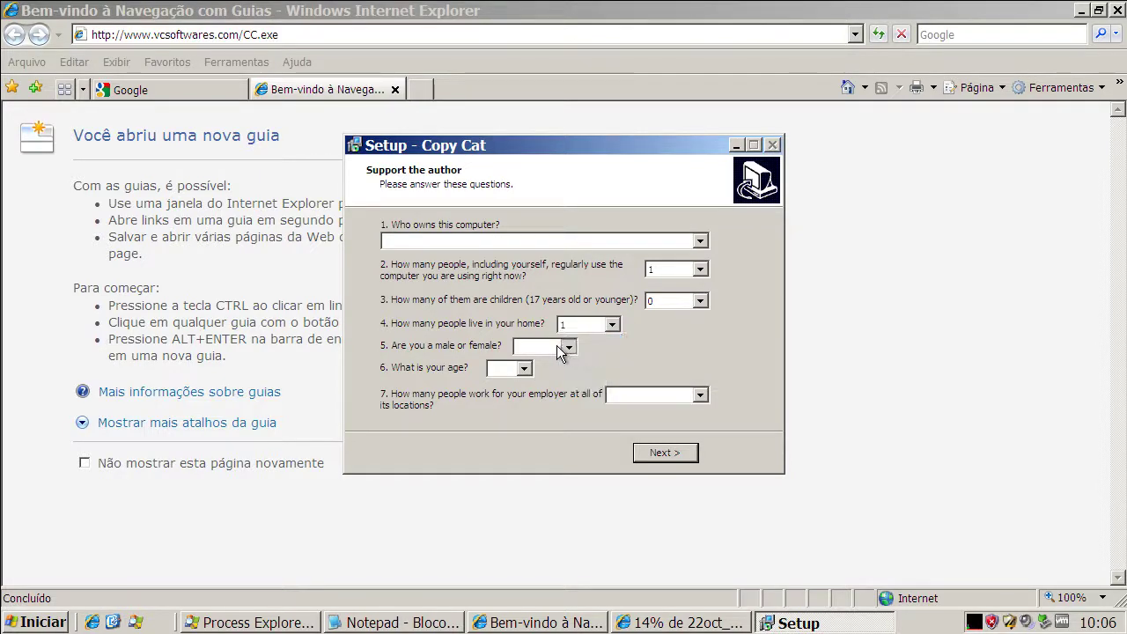
Step: Answer the survey's personal questions with Male, age 39 and employer size 1 (self-employed)
click(556, 346)
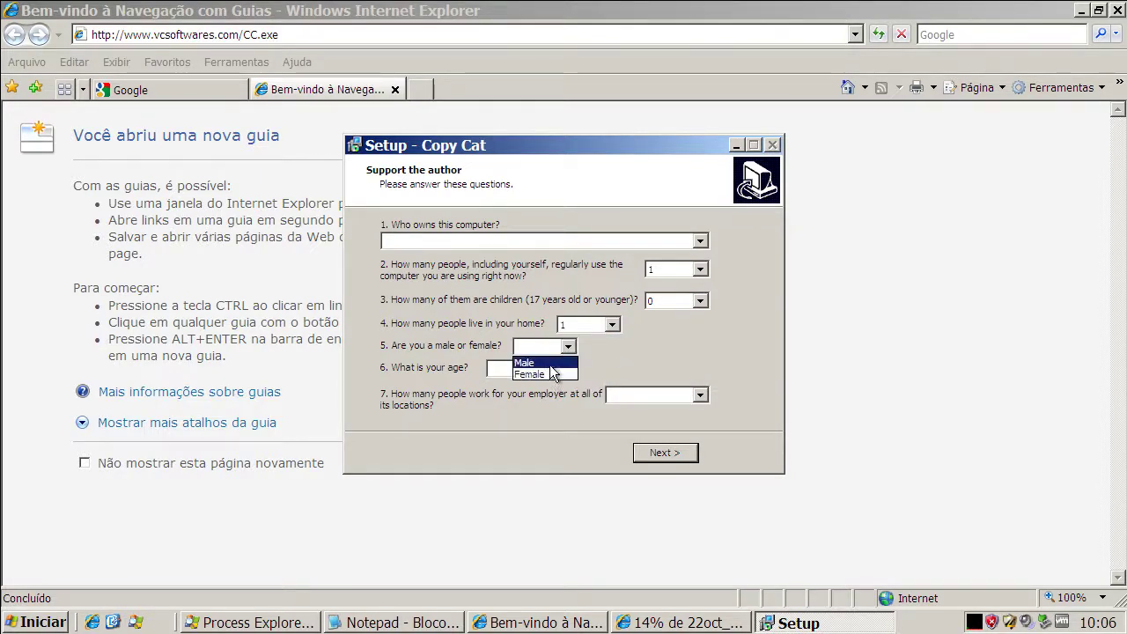
click(552, 363)
click(524, 369)
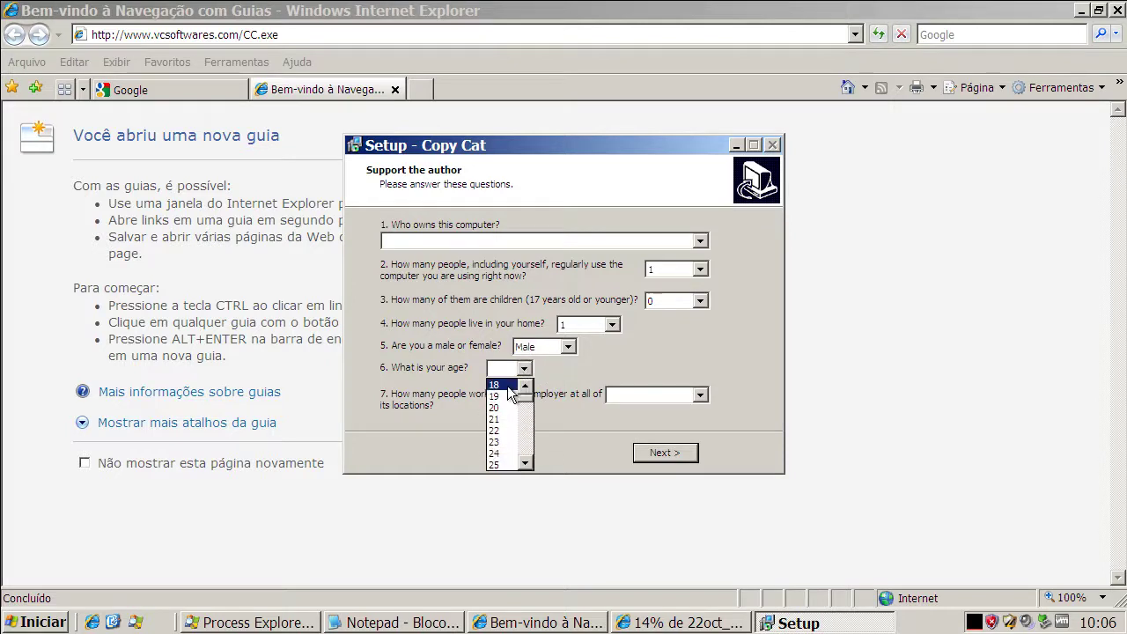
click(526, 464)
drag(524, 464, 514, 467)
click(514, 465)
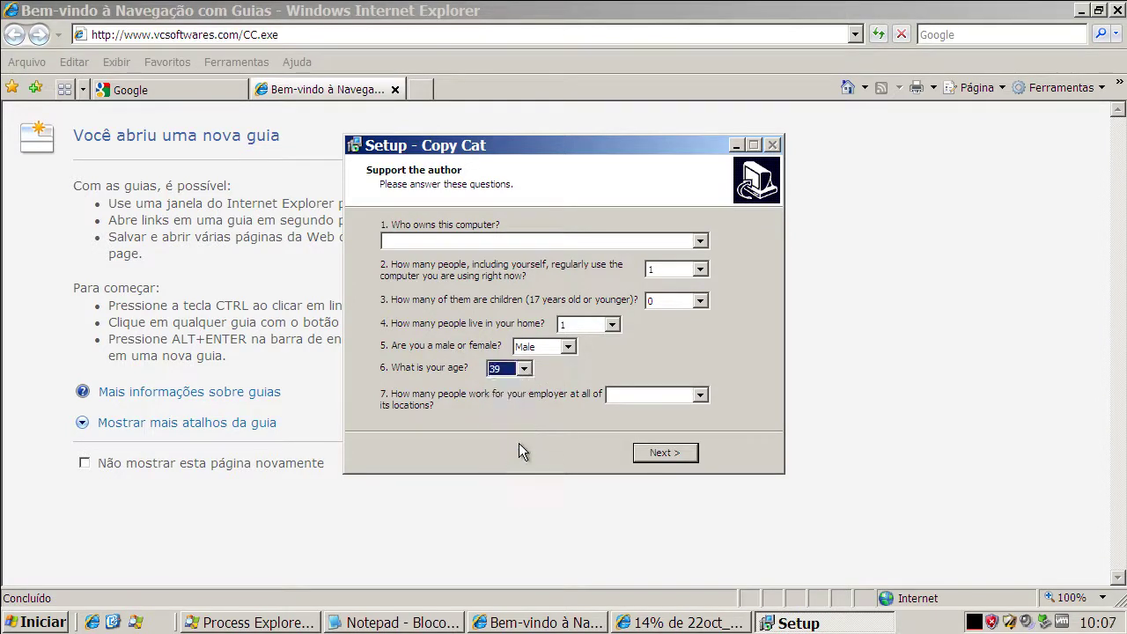
click(699, 395)
click(620, 411)
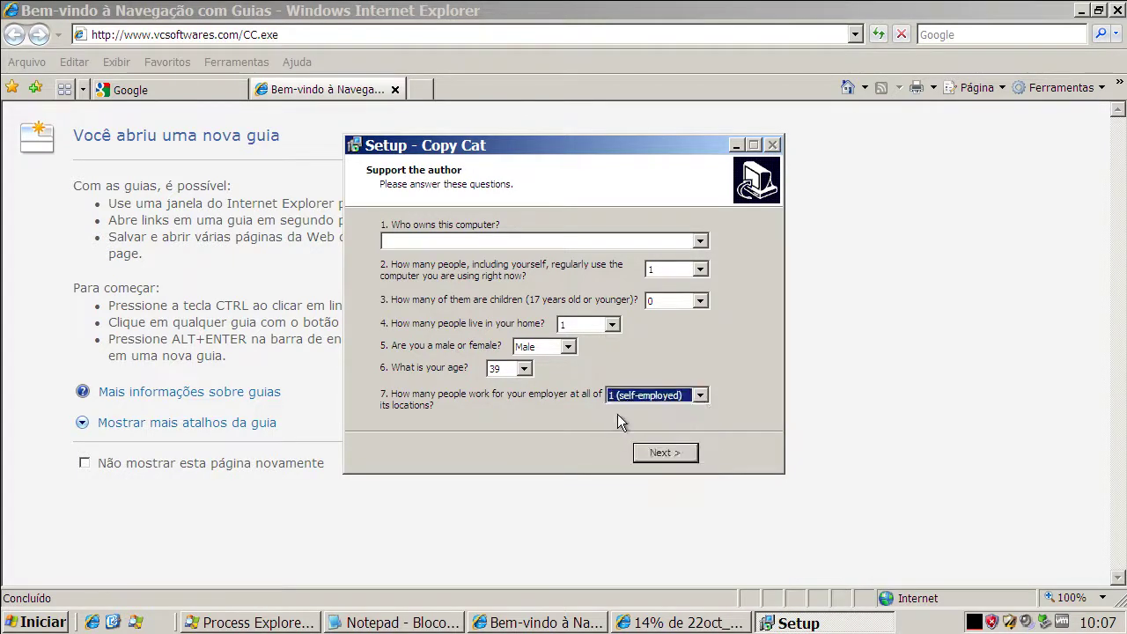
Step: Set the computer's owner to "You or a member of your household" and submit the completed survey
click(660, 453)
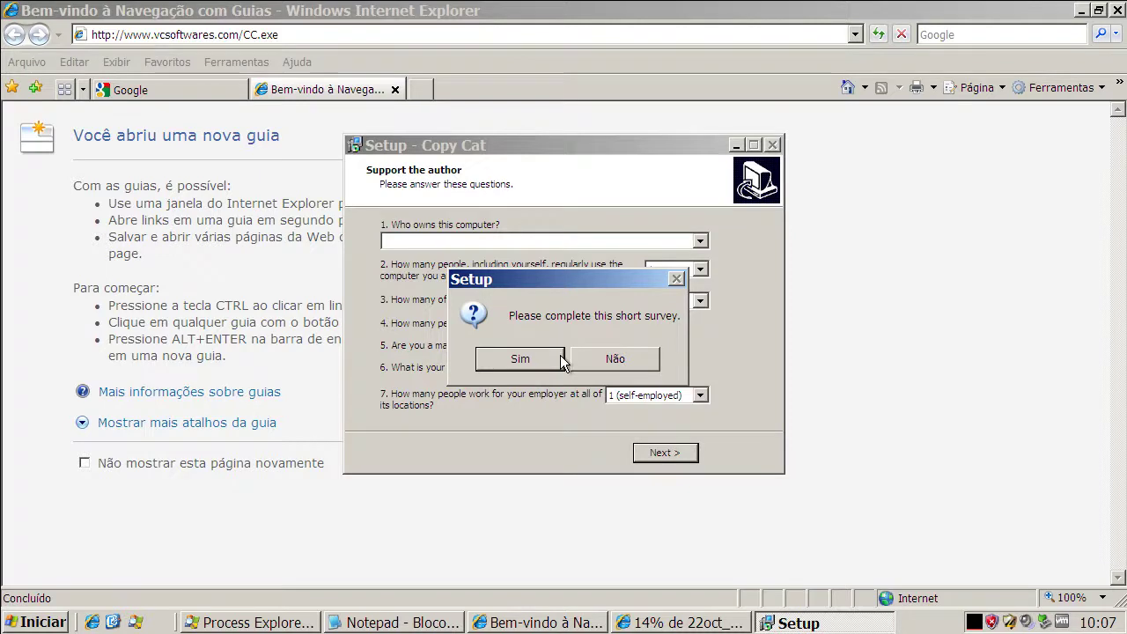
click(521, 359)
click(667, 241)
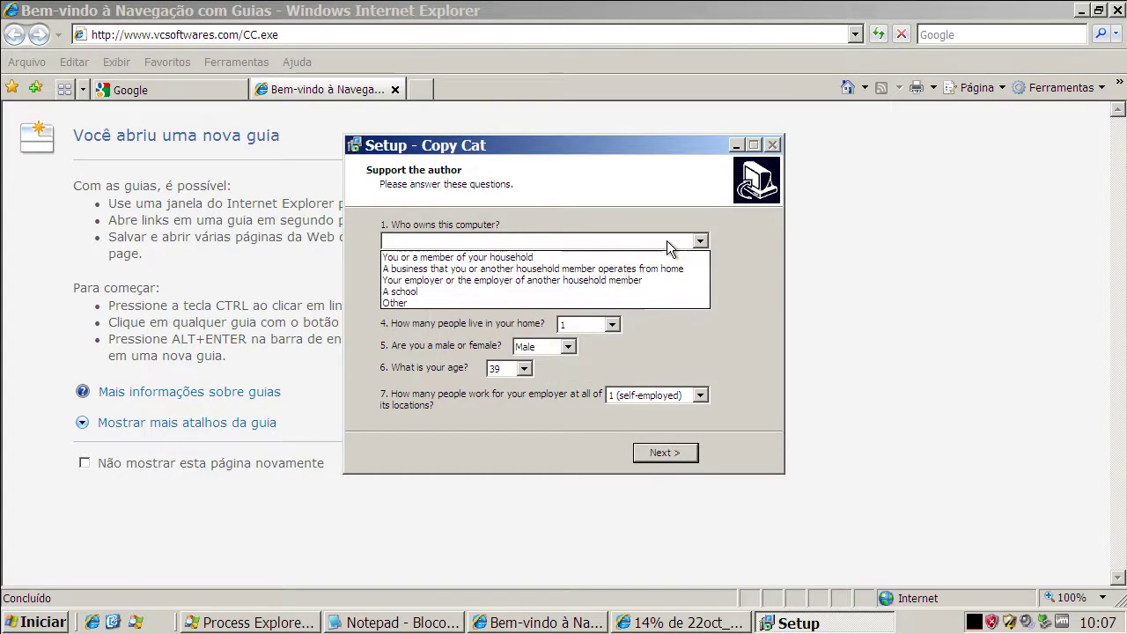
click(536, 258)
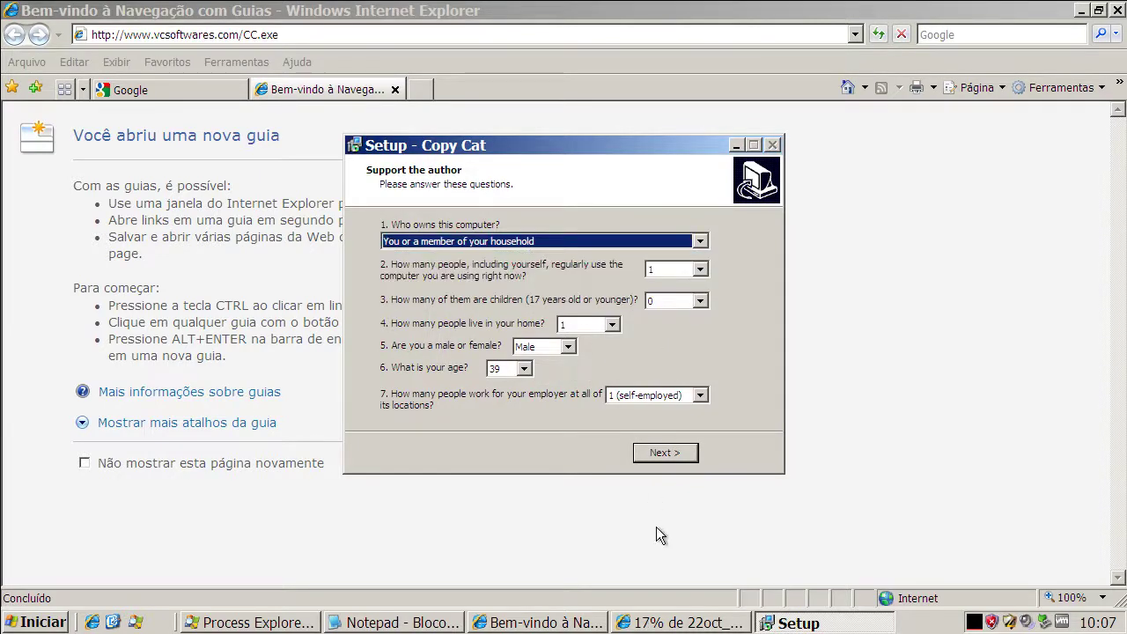
click(666, 453)
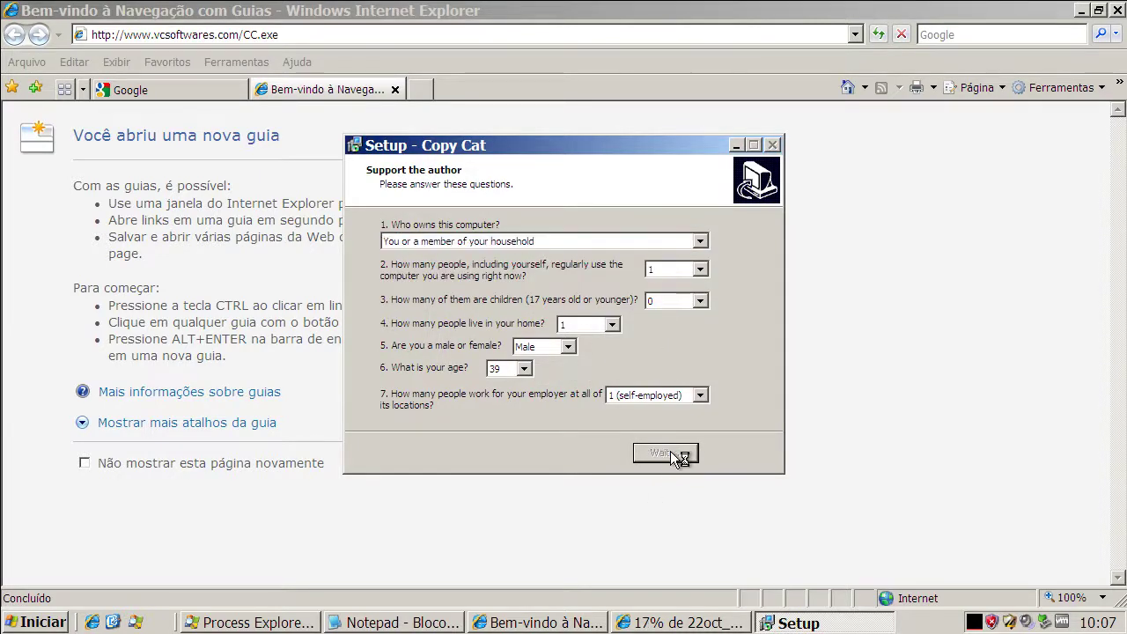
click(652, 623)
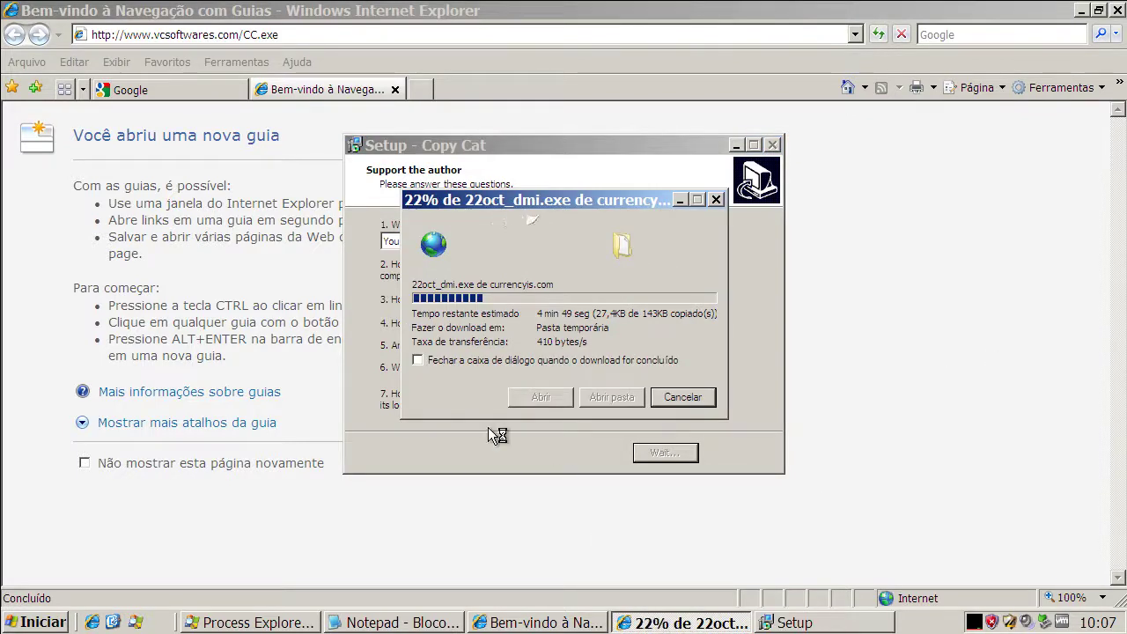
click(737, 146)
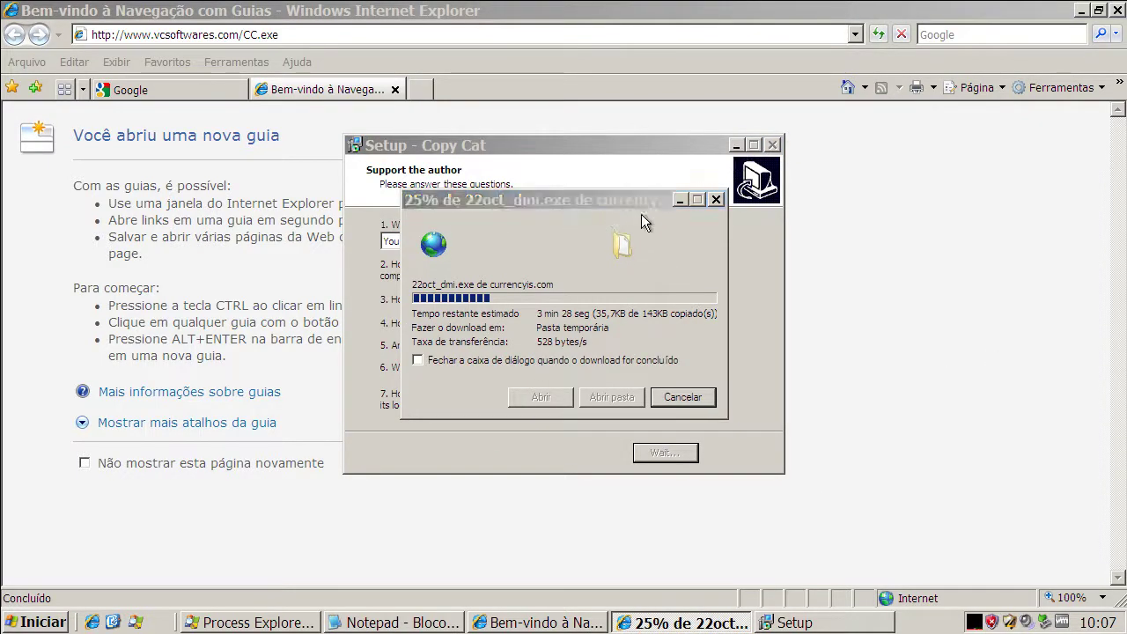
click(384, 622)
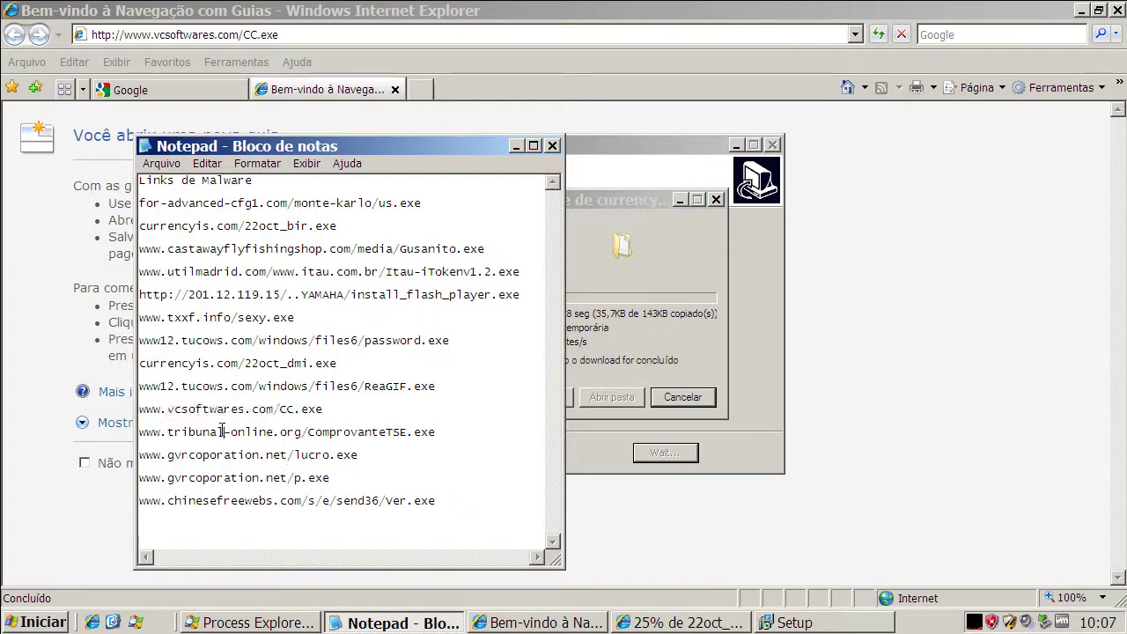
double_click(222, 430)
right_click(222, 430)
click(264, 489)
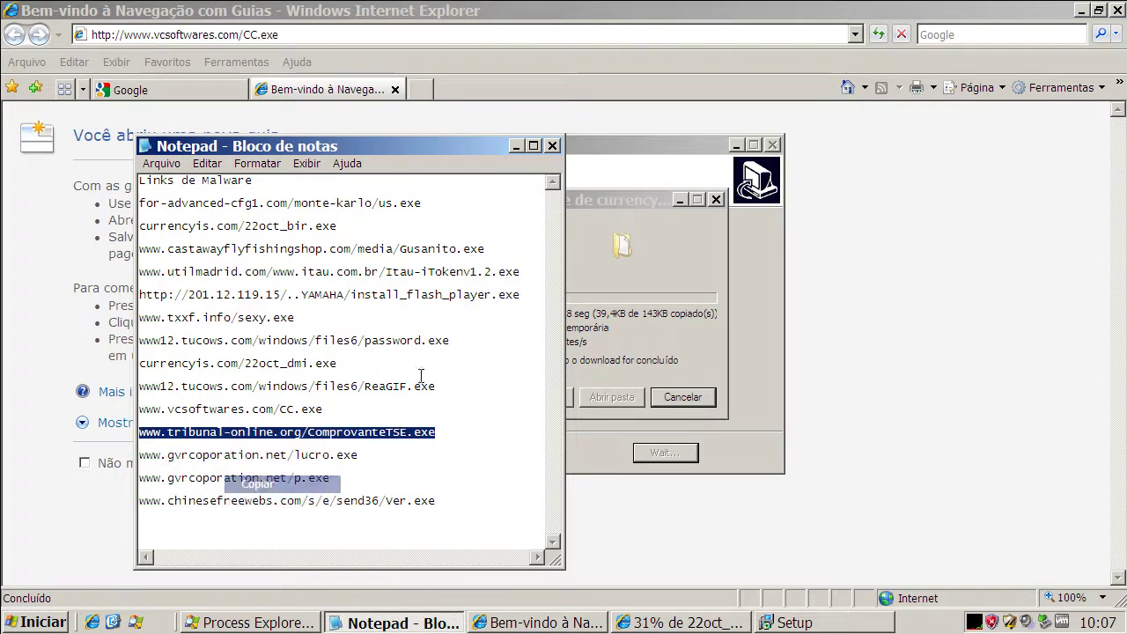
click(516, 145)
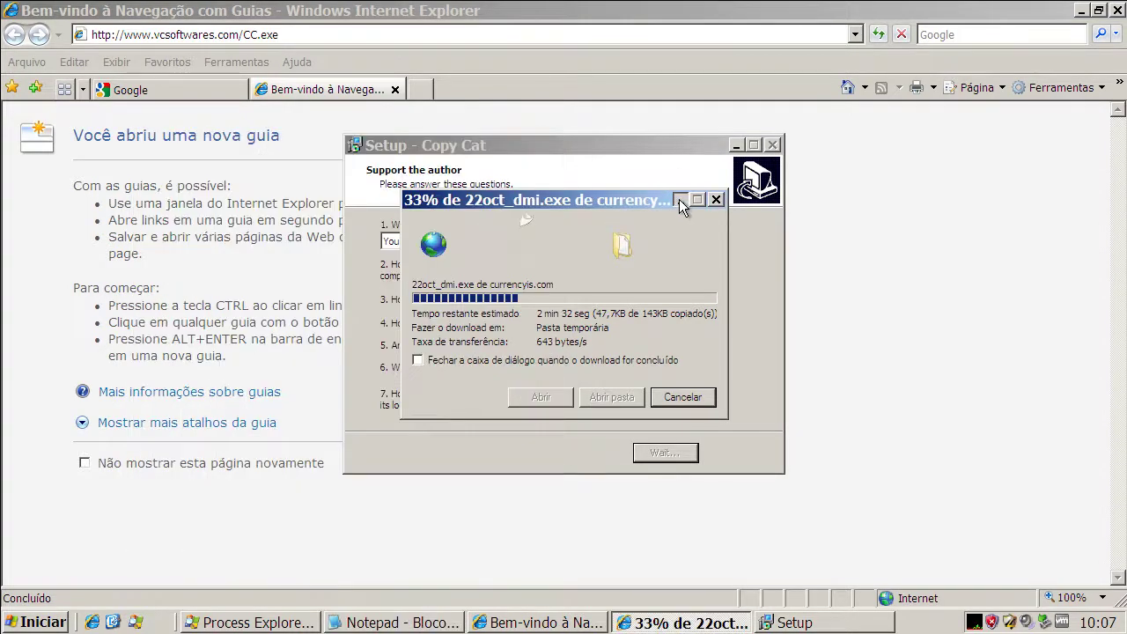
click(680, 199)
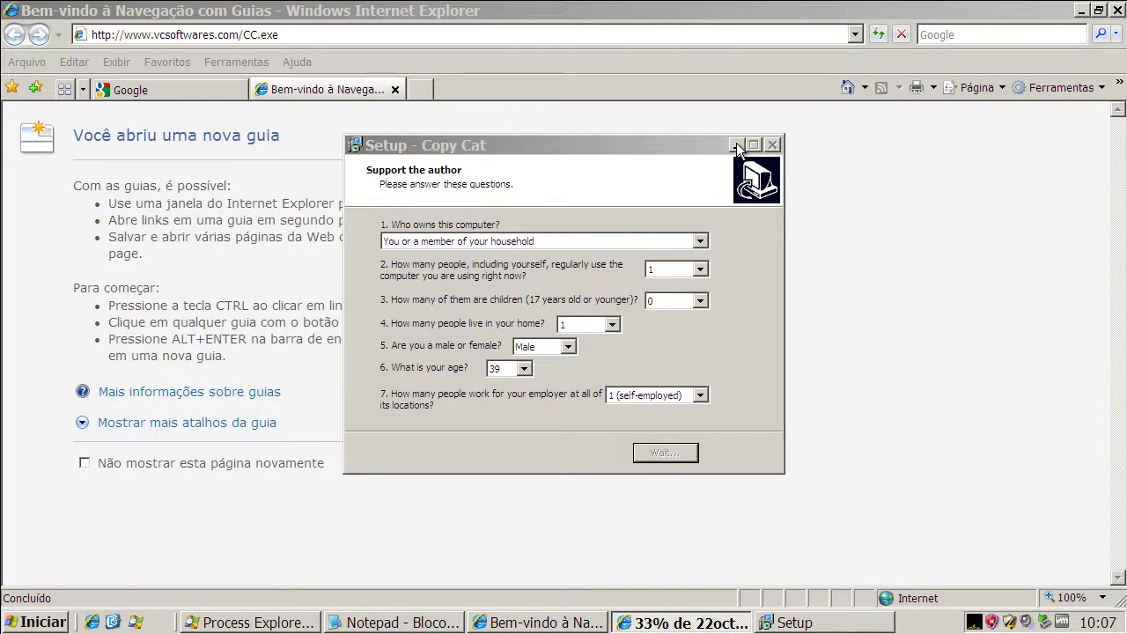
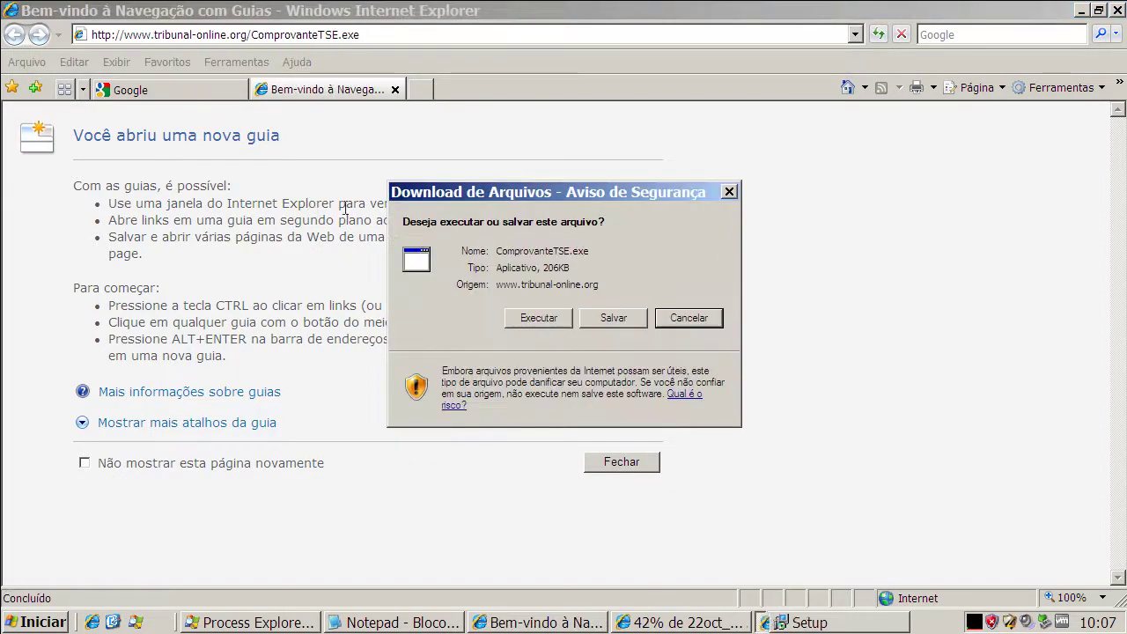
Step: Run ComprovanteTSE.exe despite the unknown publisher and dismiss the error dialog
click(524, 317)
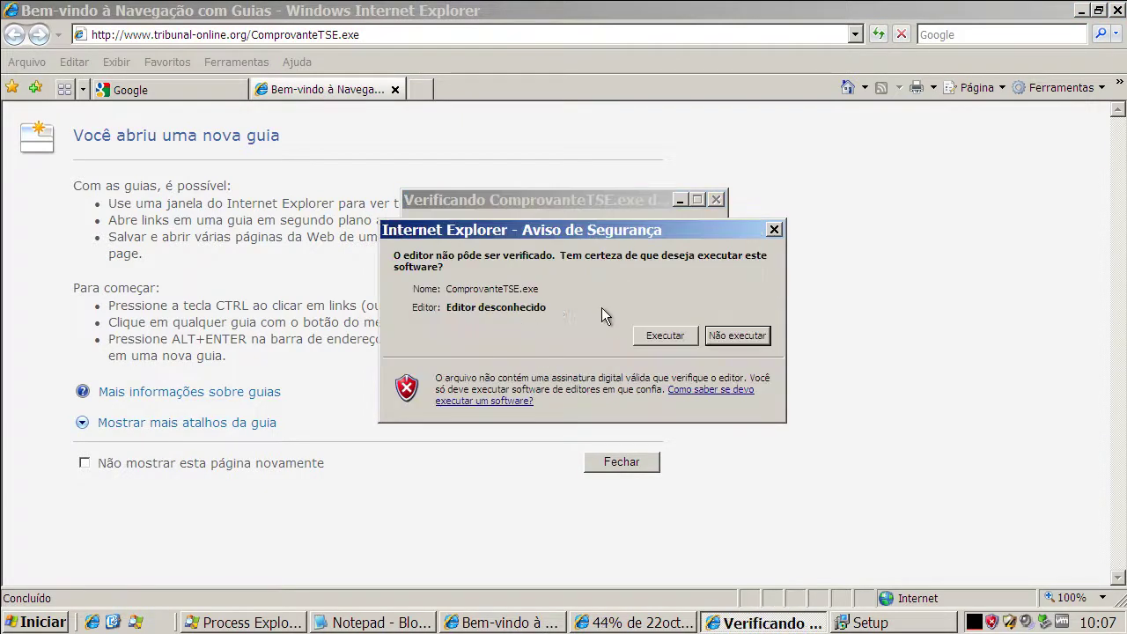
click(662, 334)
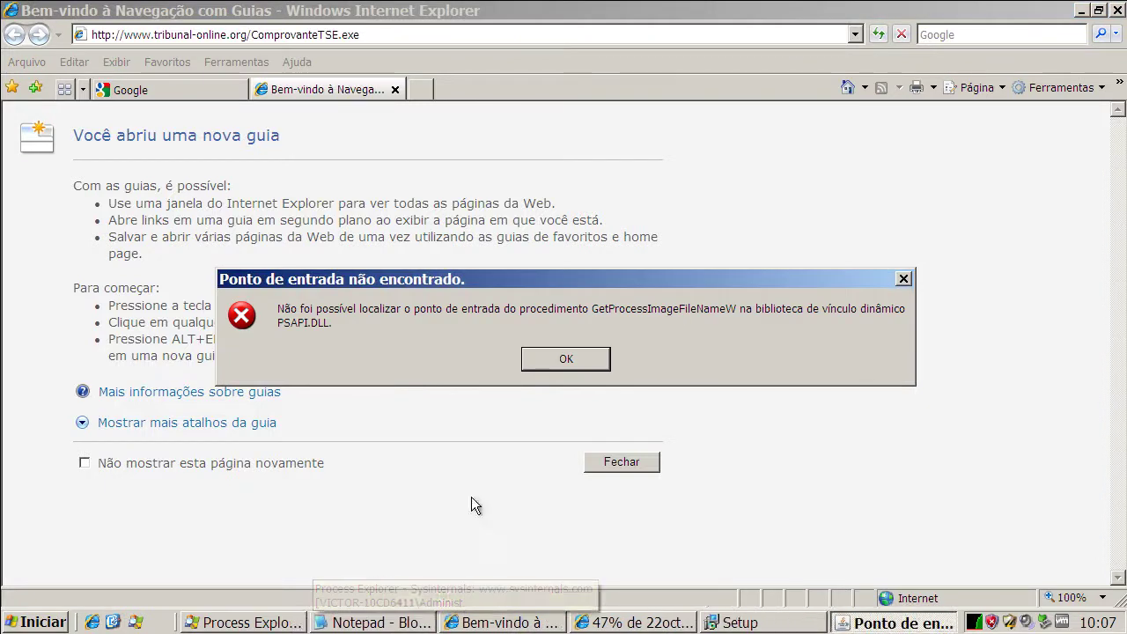
click(595, 358)
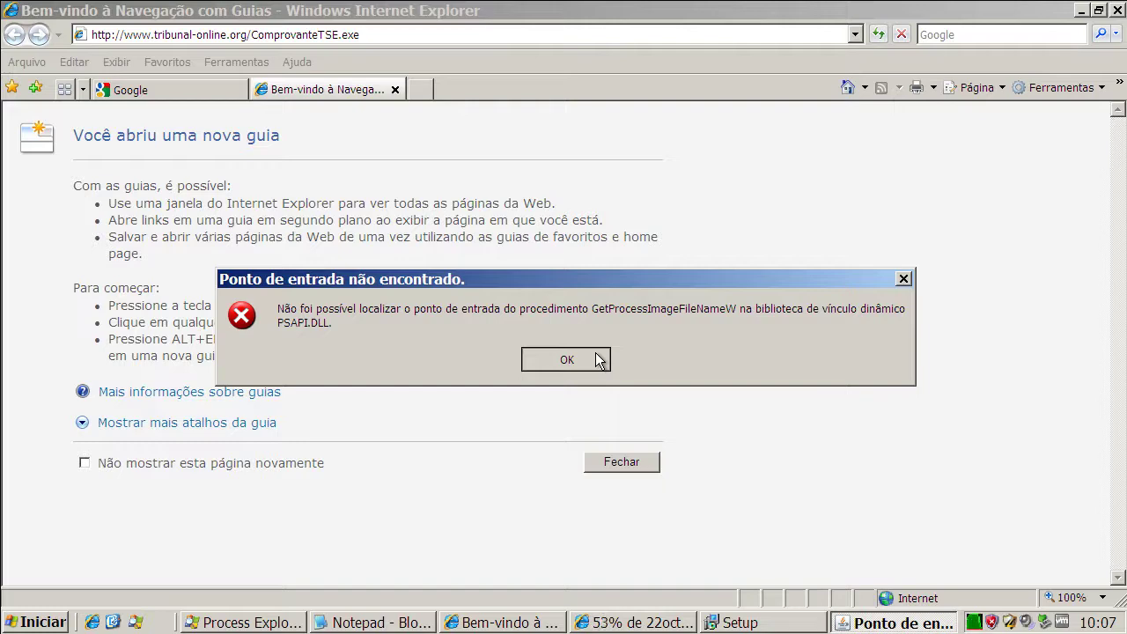
click(595, 357)
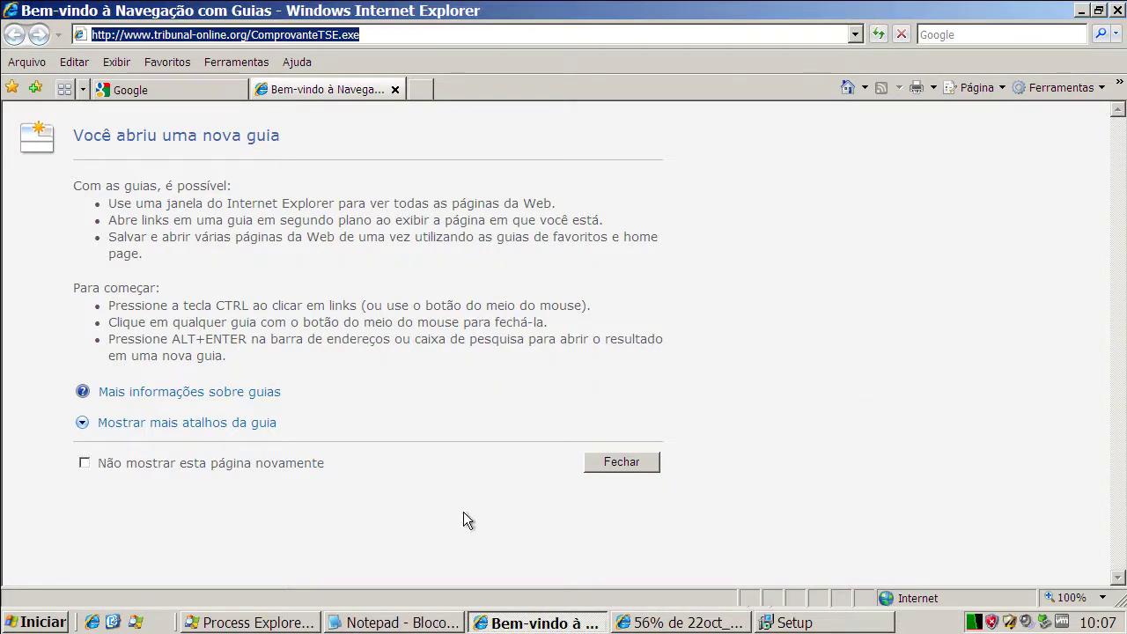
click(355, 625)
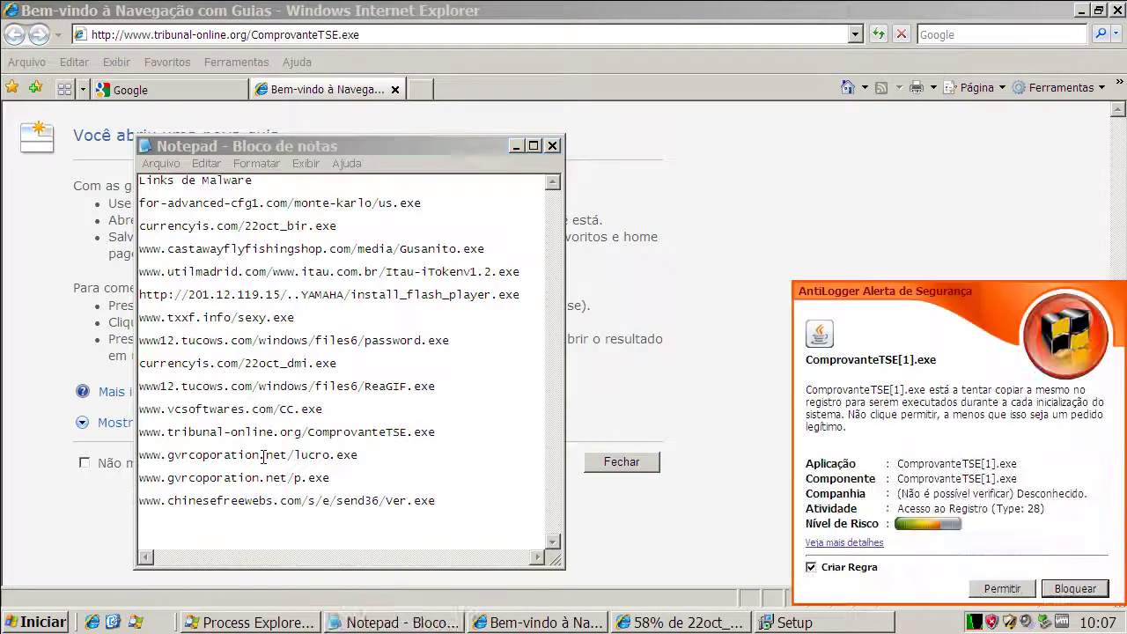
double_click(264, 455)
right_click(266, 456)
click(289, 511)
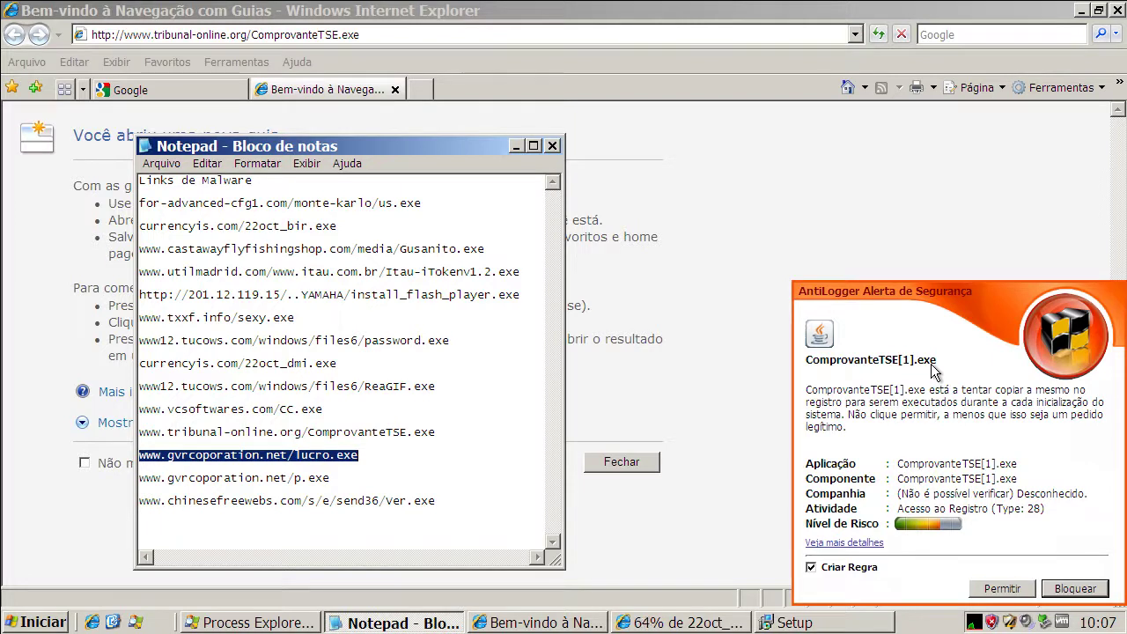
click(1099, 593)
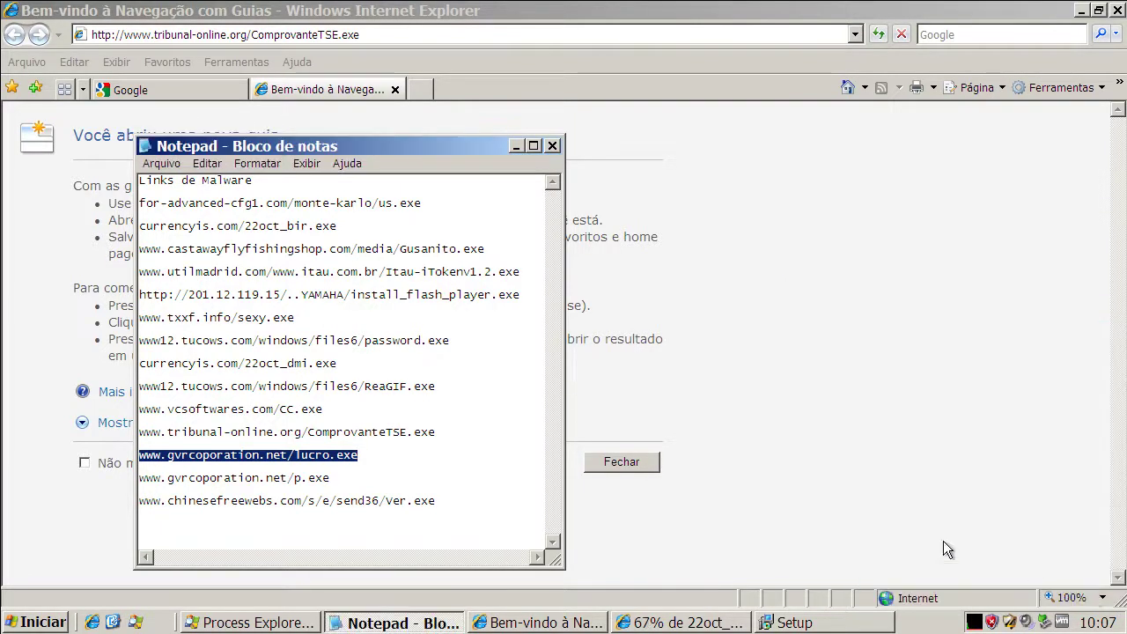
right_click(319, 462)
click(361, 514)
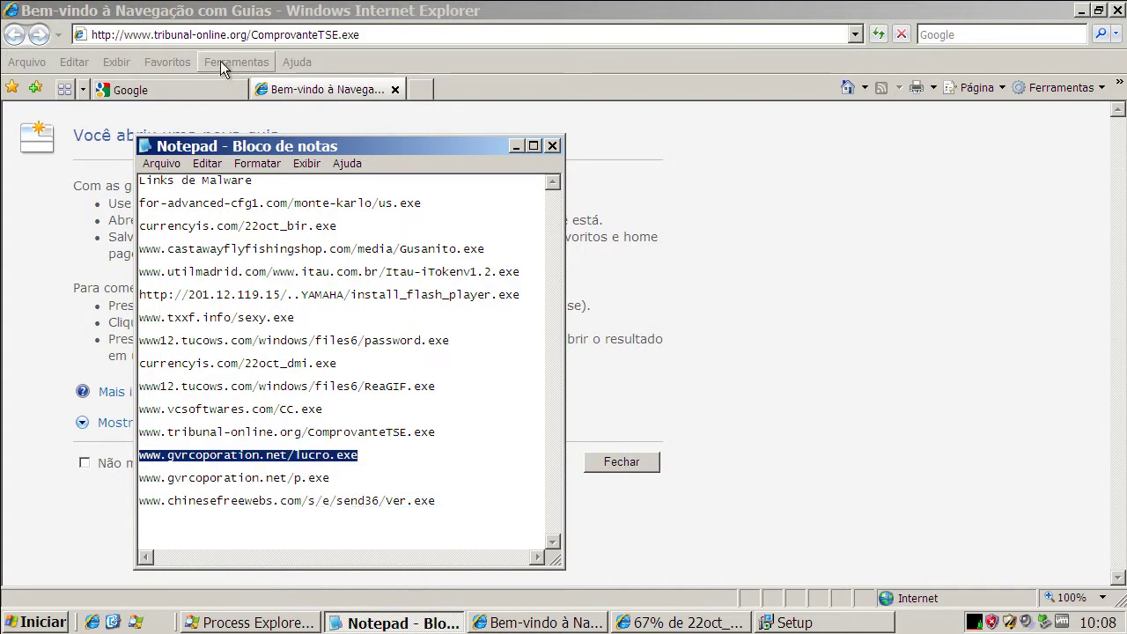
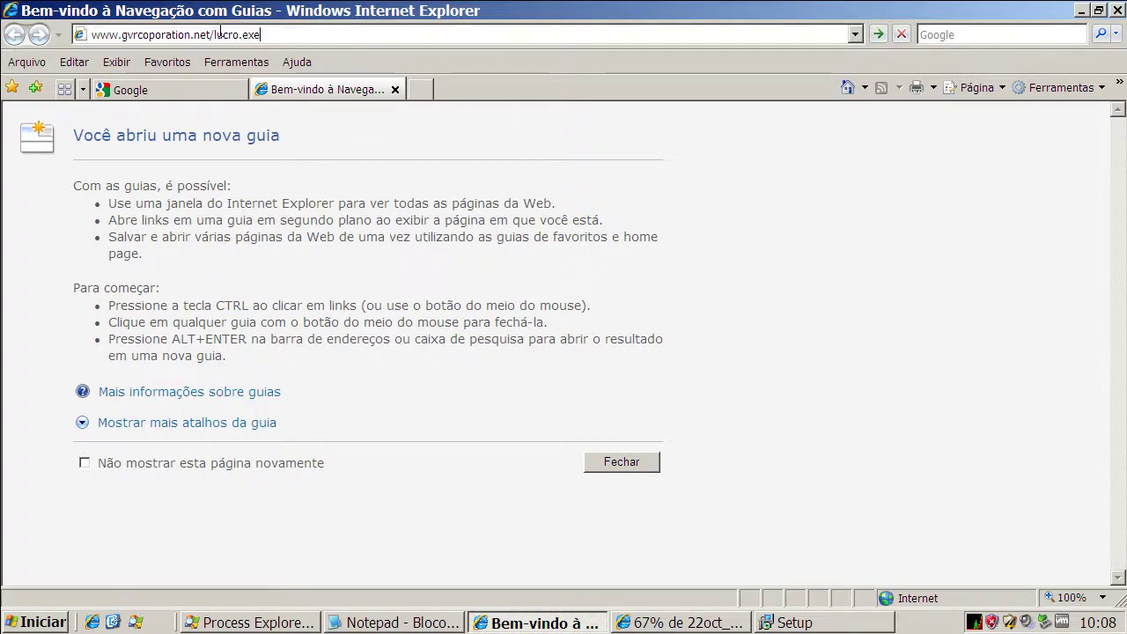
key(ctrl+a)
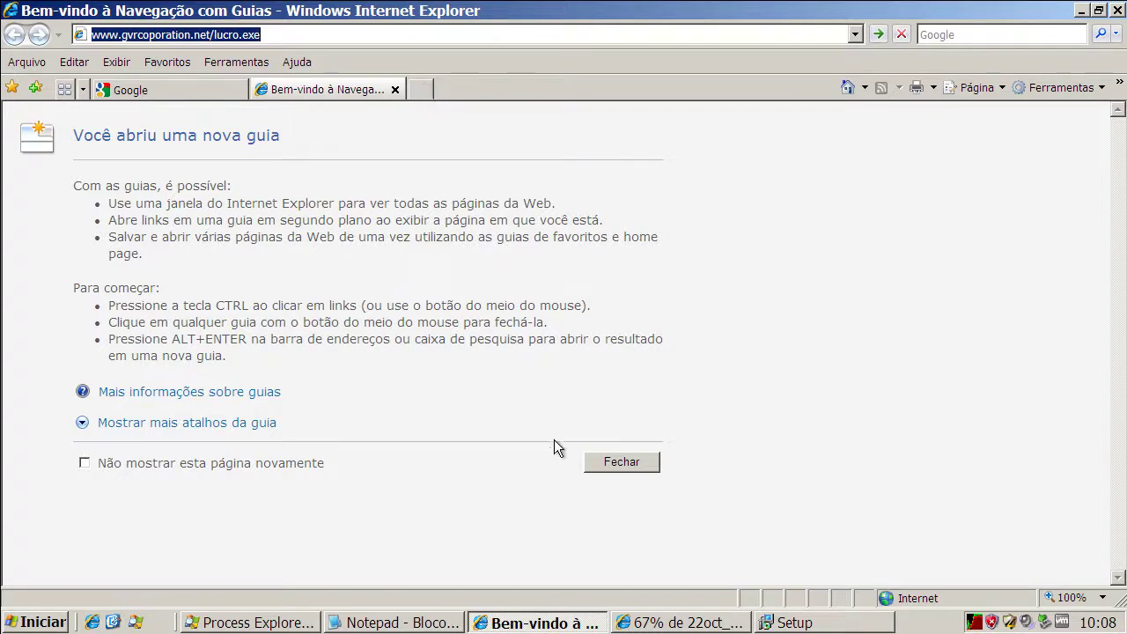
key(Return)
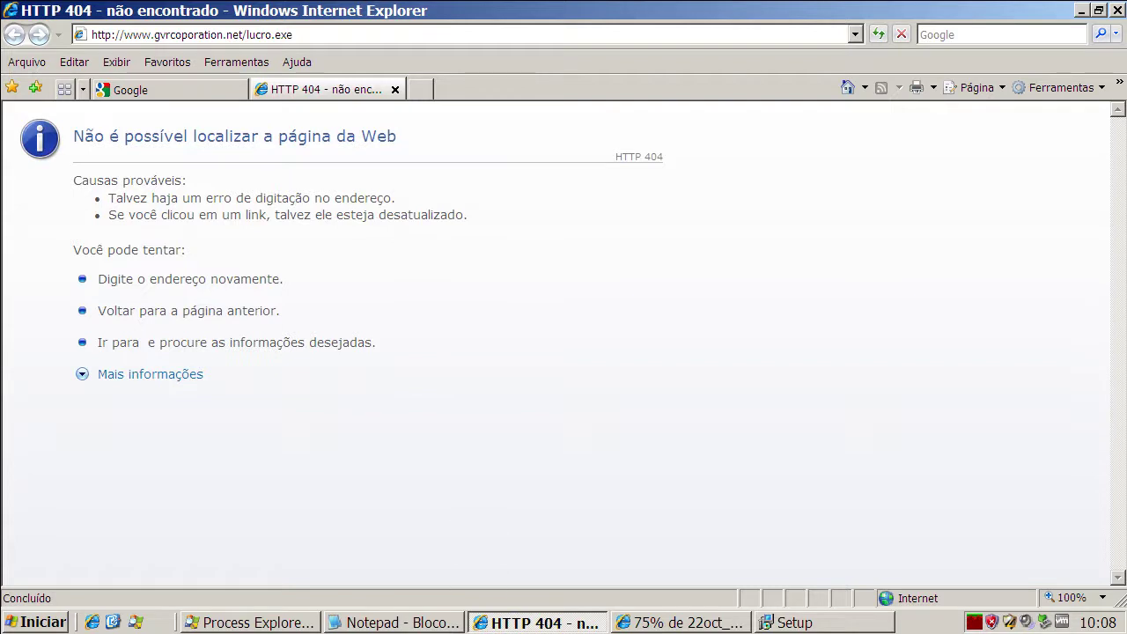
click(403, 622)
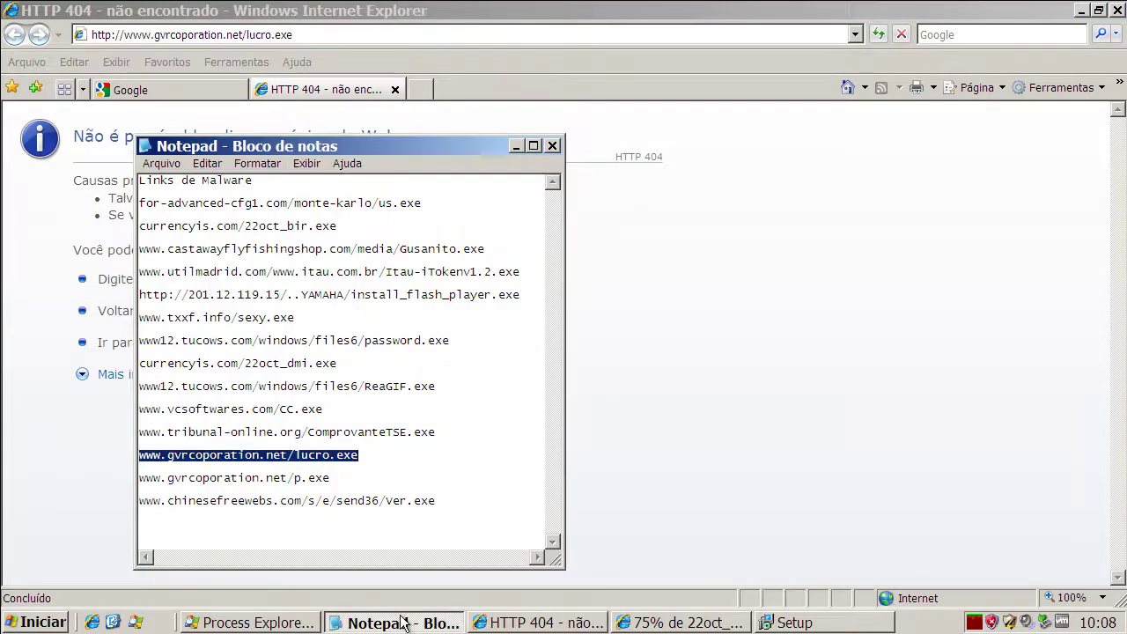
double_click(216, 472)
double_click(216, 473)
key(ctrl+c)
right_click(216, 473)
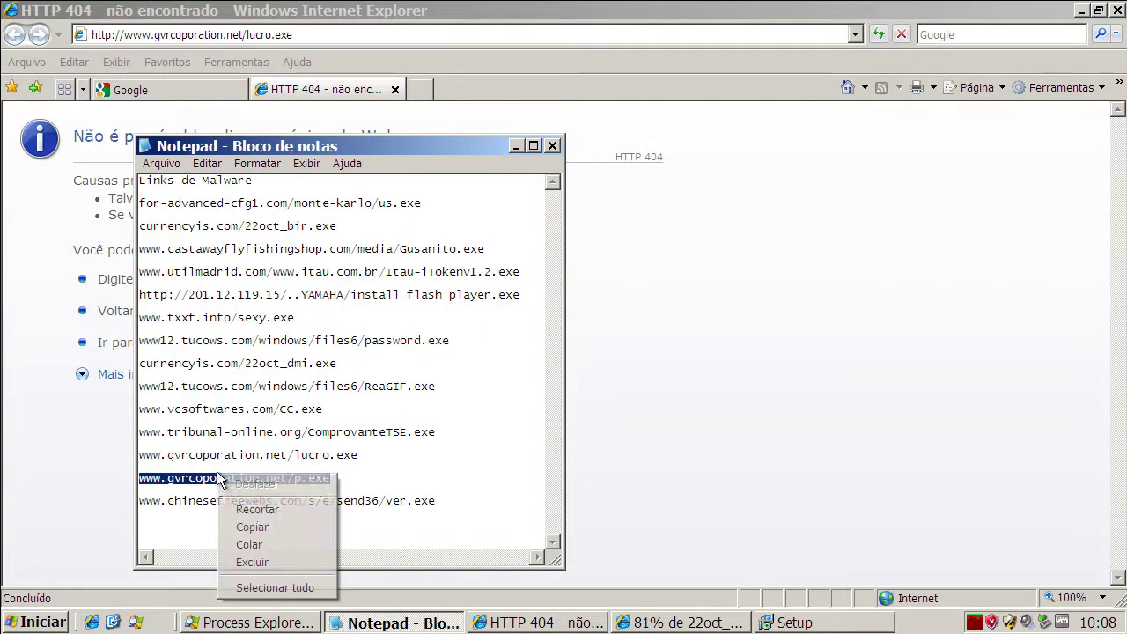
click(262, 527)
click(193, 33)
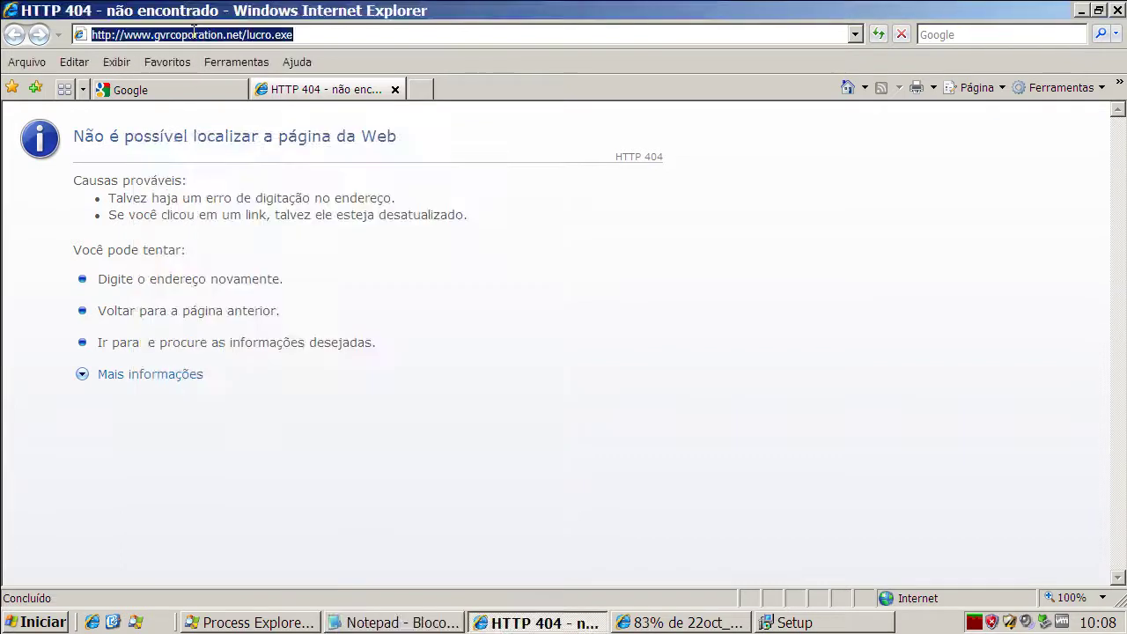
key(ctrl+v)
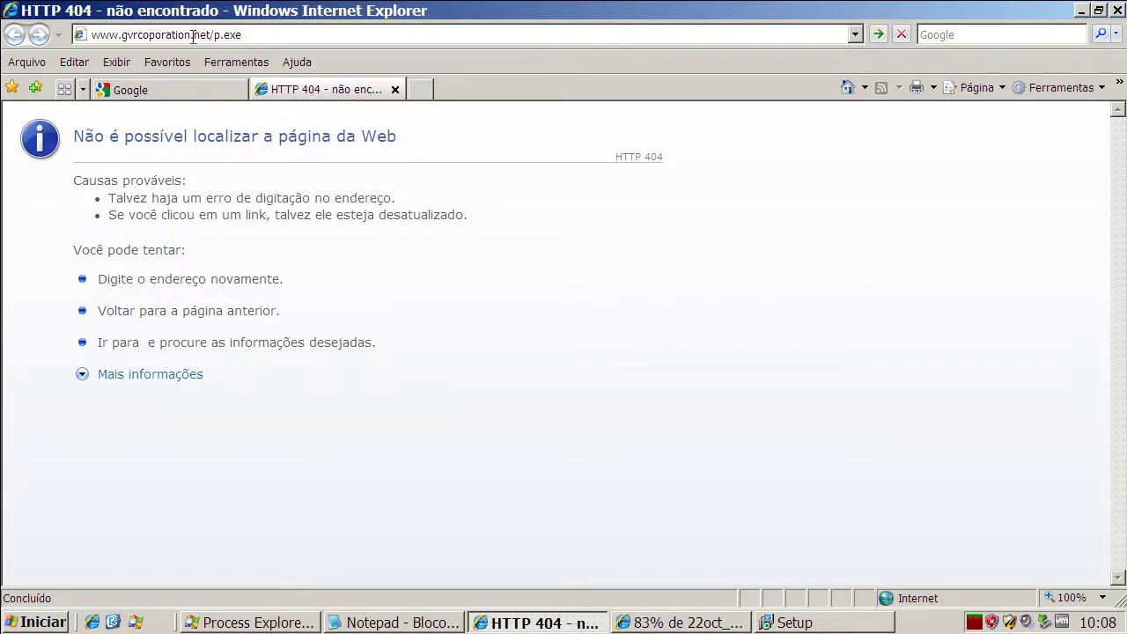
key(ctrl+a)
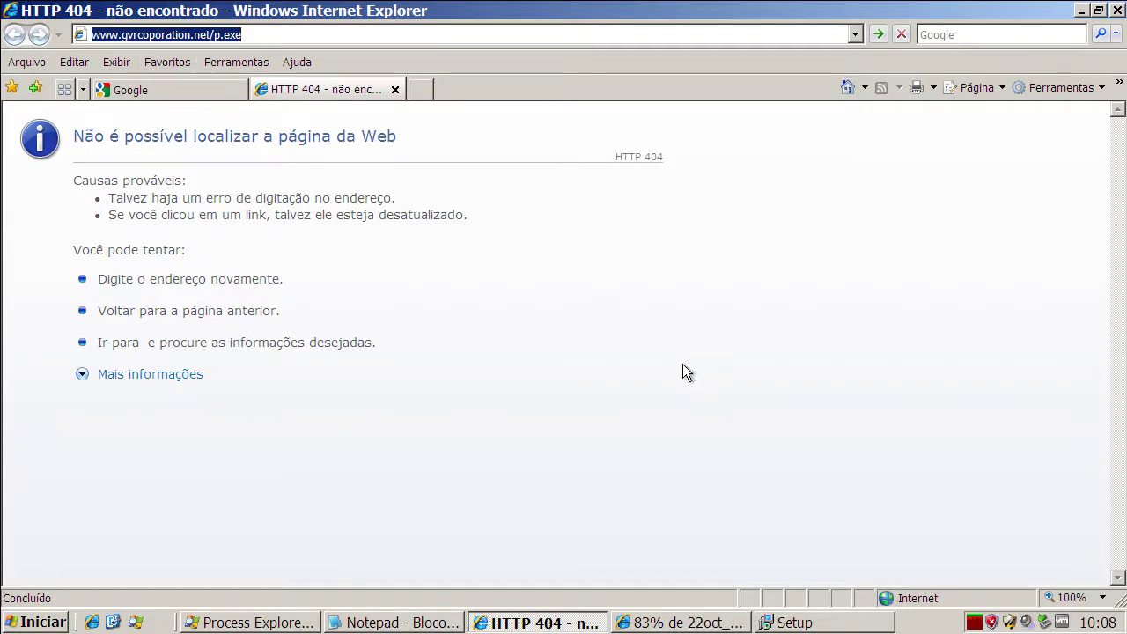
key(Return)
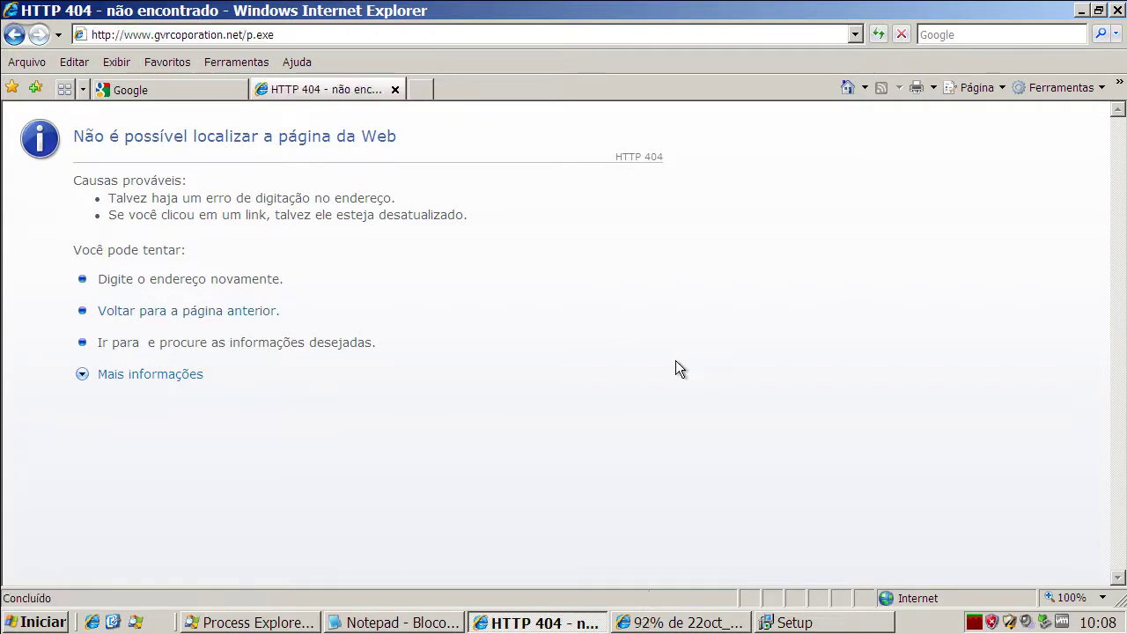
click(396, 91)
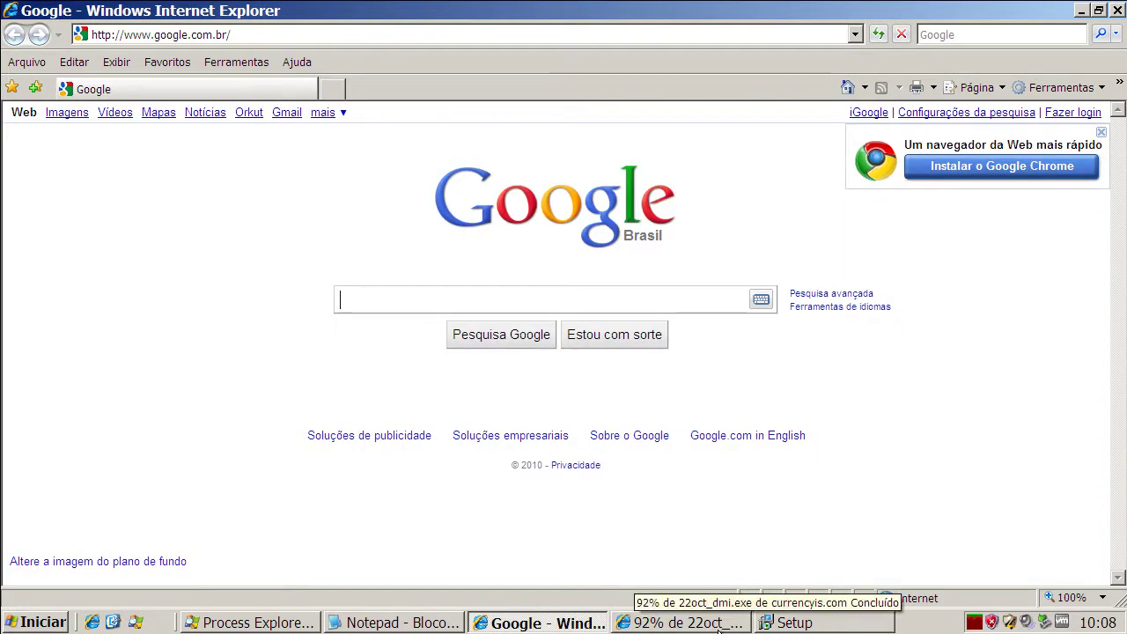
click(426, 624)
click(320, 498)
double_click(322, 500)
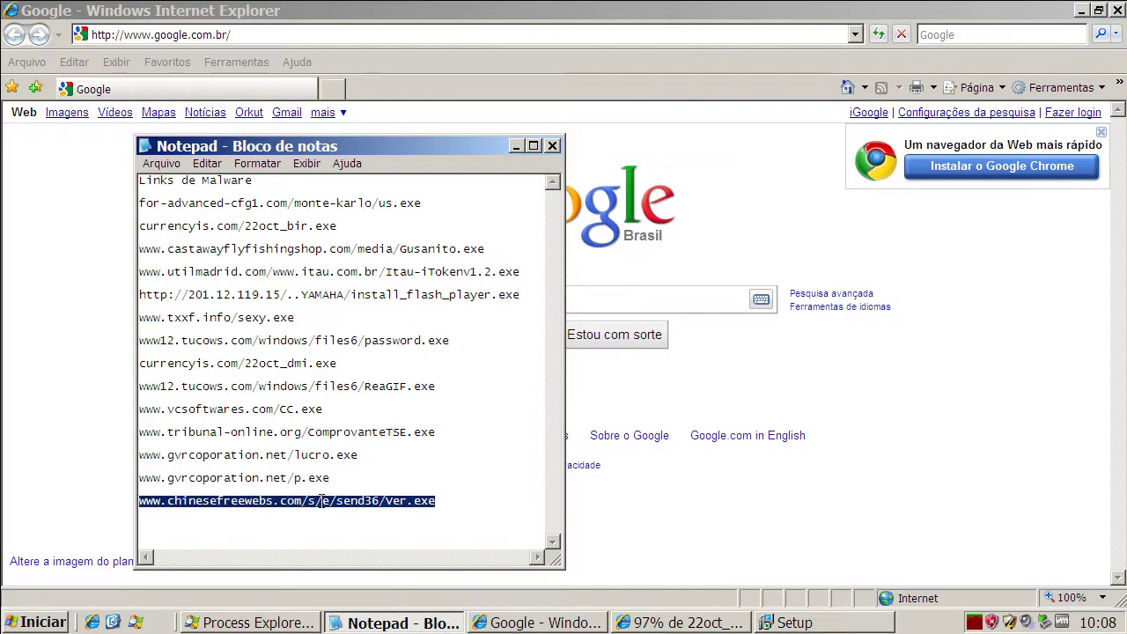
right_click(323, 500)
click(362, 555)
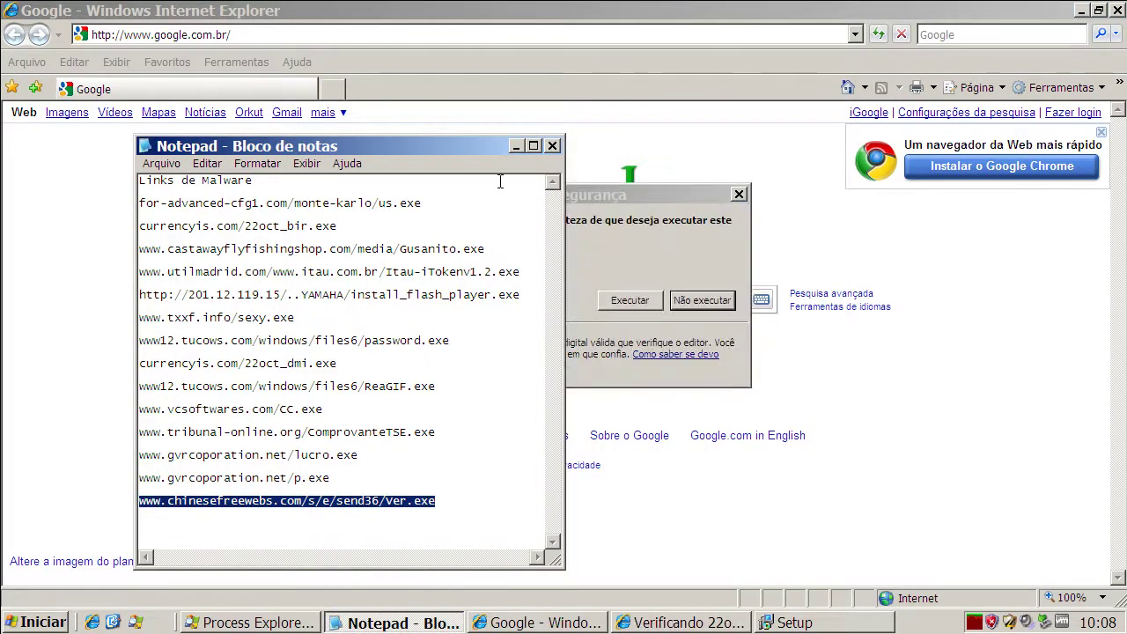
Step: Run 22oct_dmi.exe despite the unknown publisher and block the code injection by yhipo.exe, keeping rule creation on
click(515, 148)
click(616, 299)
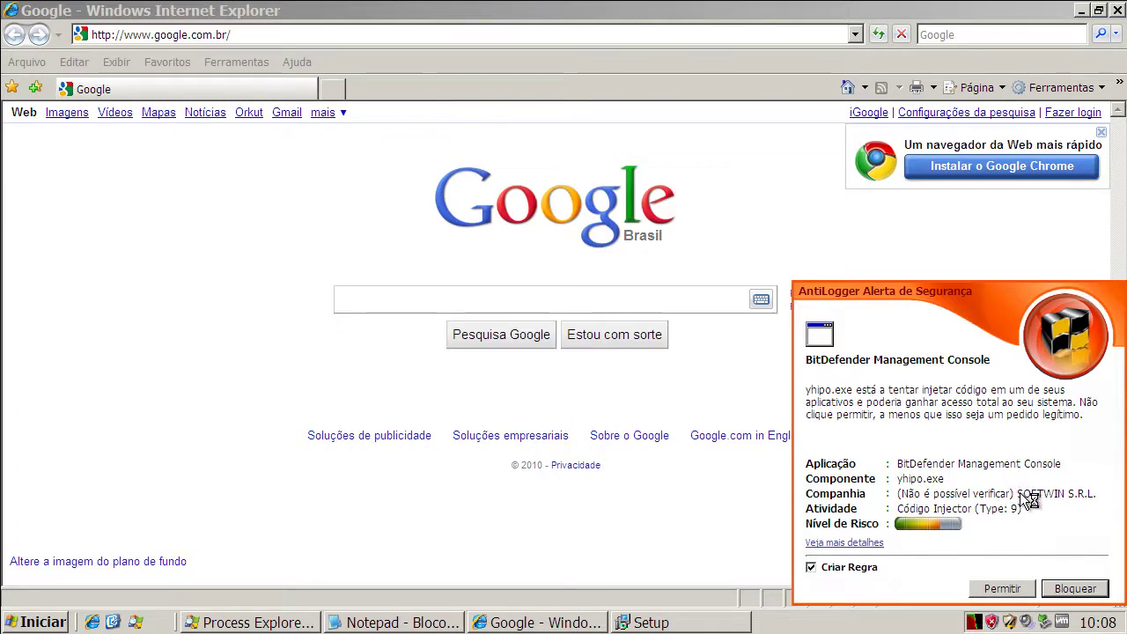
click(1075, 589)
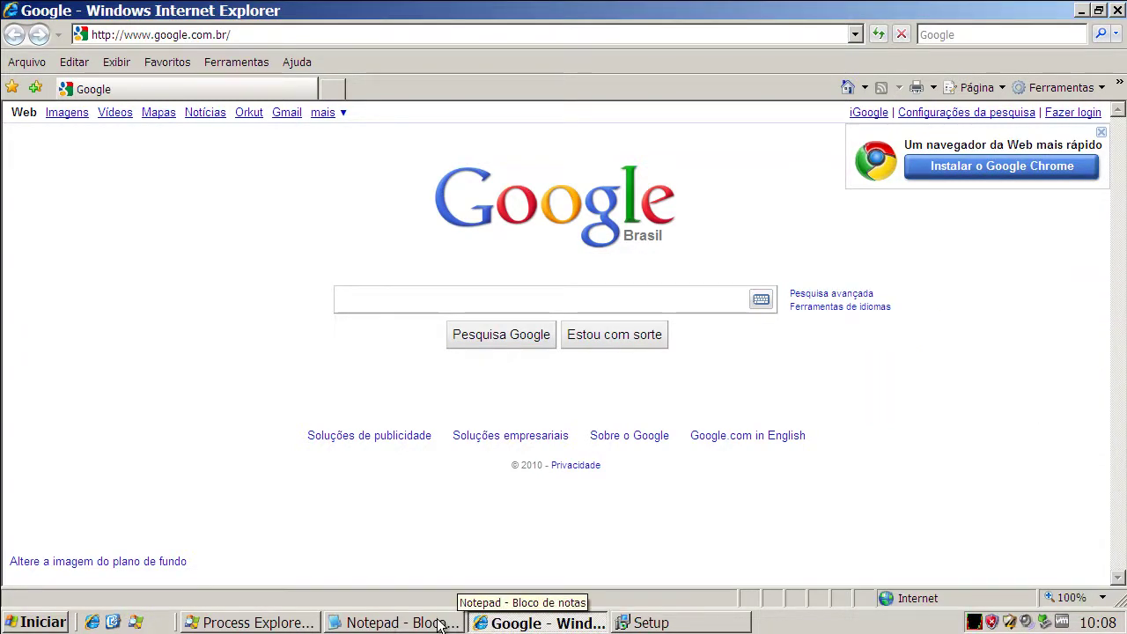
click(387, 623)
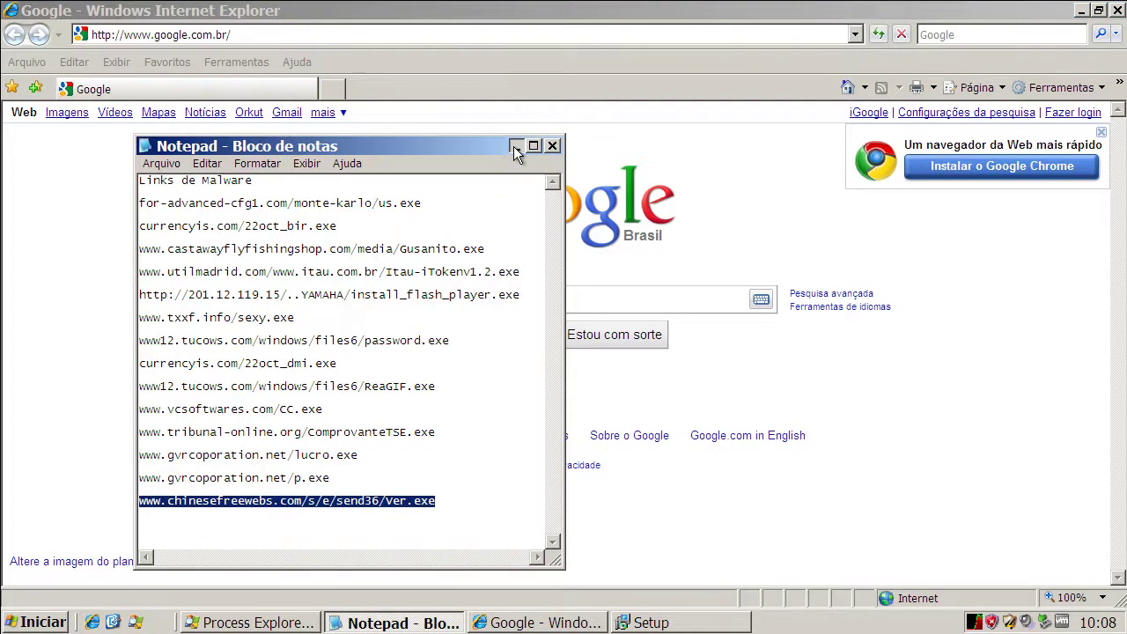
click(515, 146)
click(275, 34)
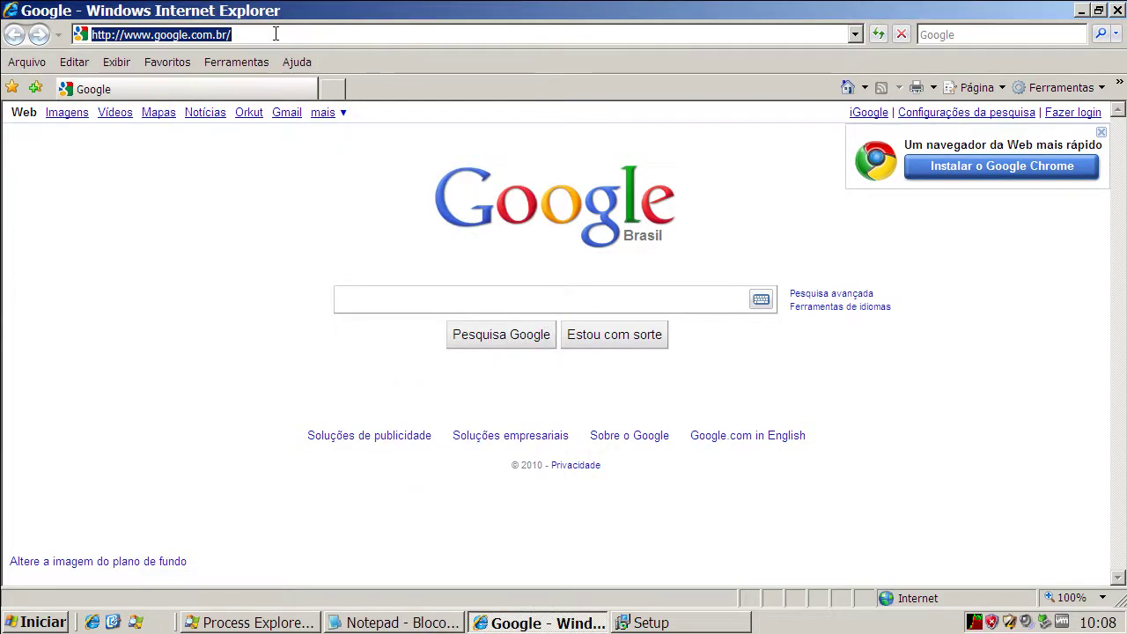
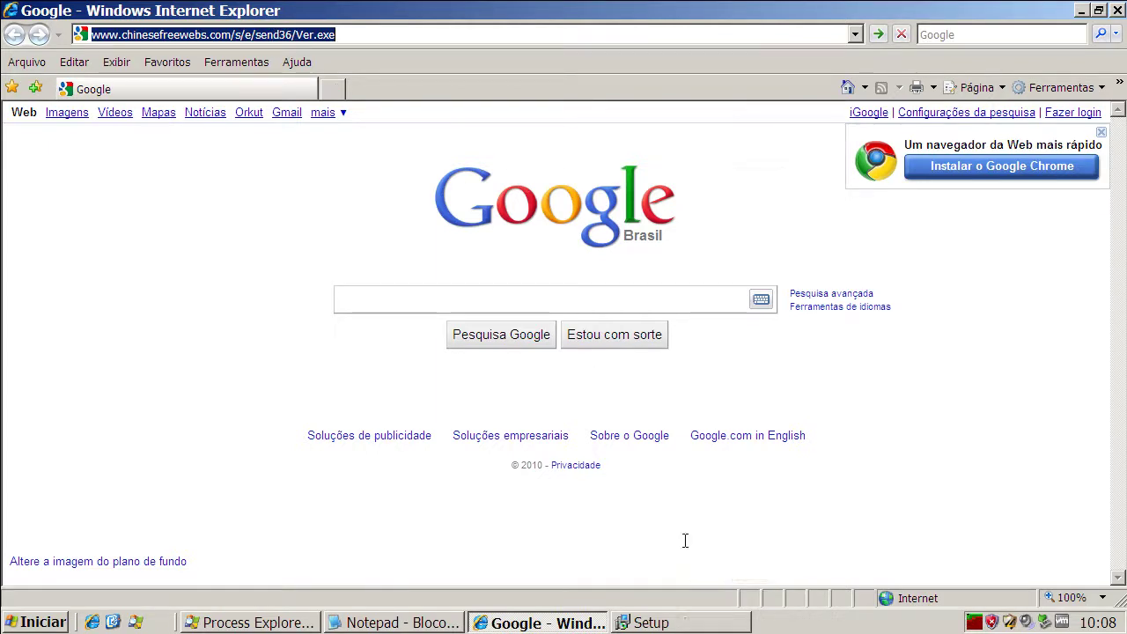
key(Return)
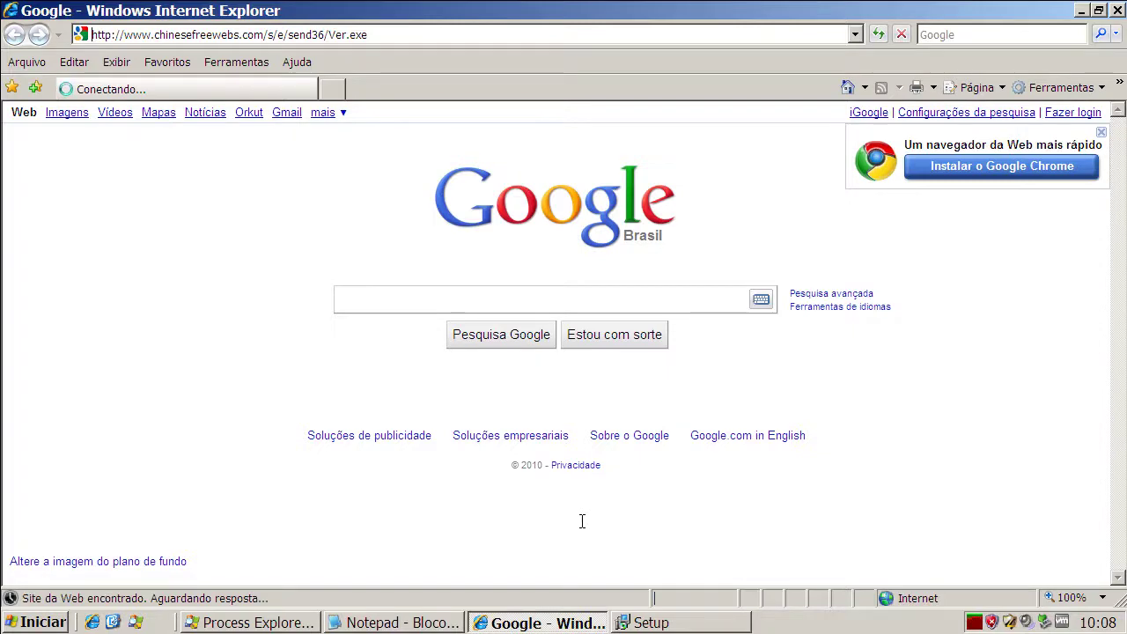
Step: Run Ver.exe despite the unknown publisher and close the browser
click(532, 318)
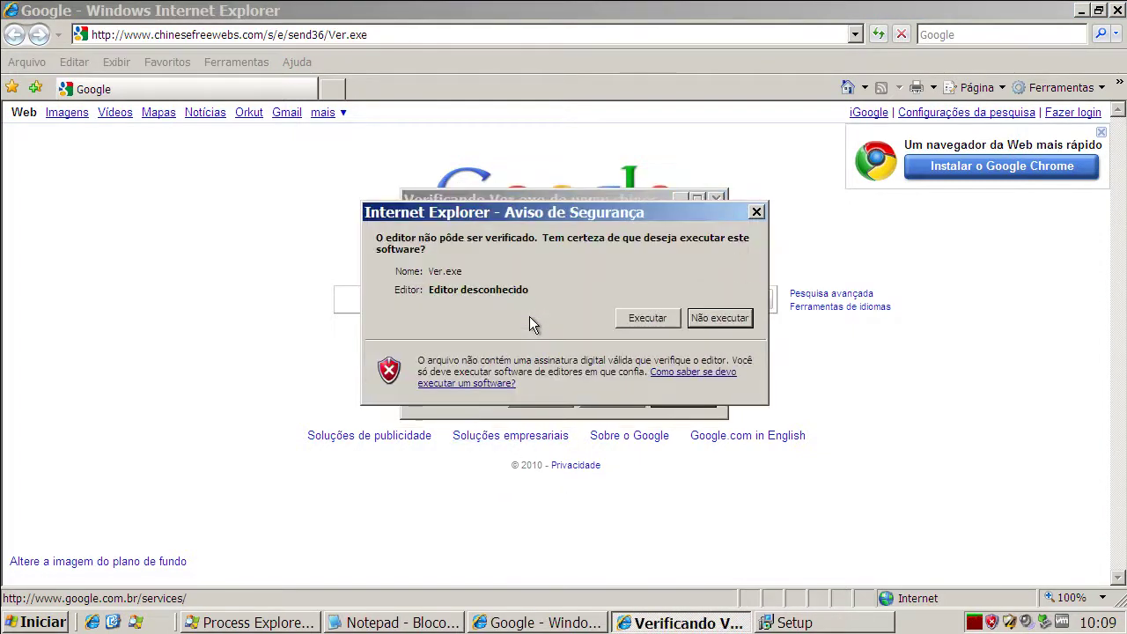
click(675, 319)
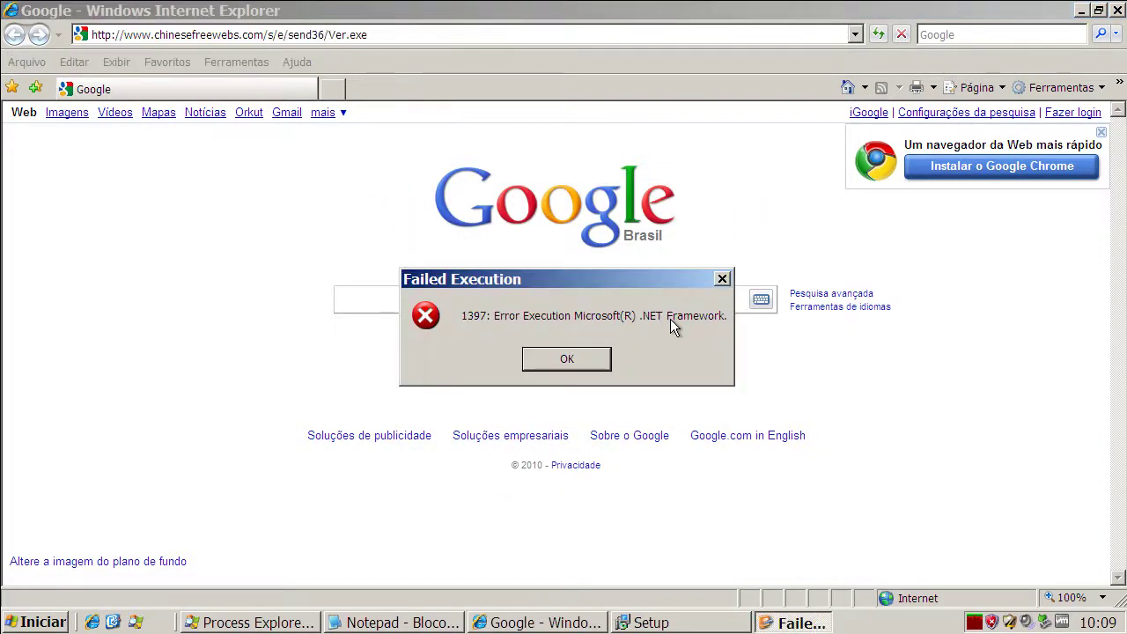
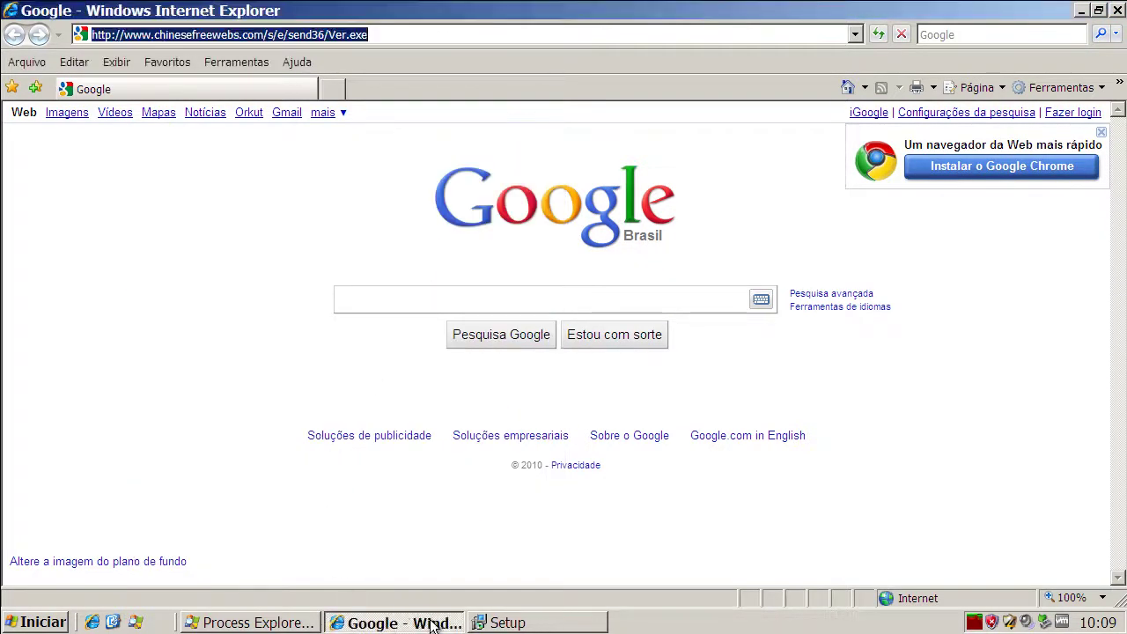
click(1116, 10)
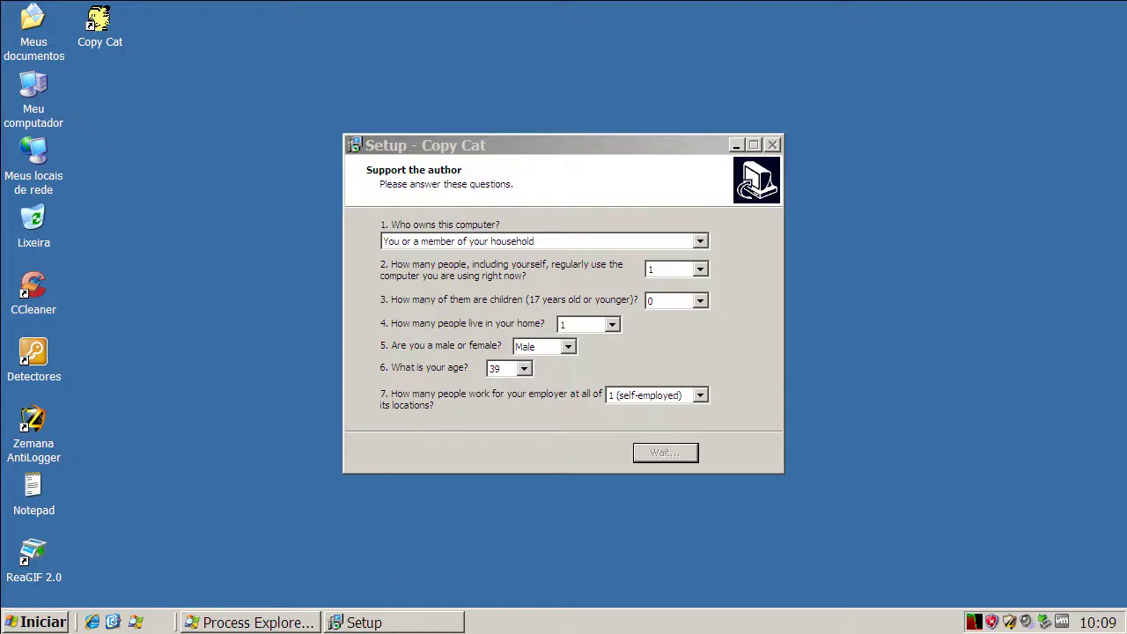
Step: Examine the running processes in Process Explorer, comparing the CC[1].exe and CC[1].tmp entries of the Copy Cat setup
click(362, 622)
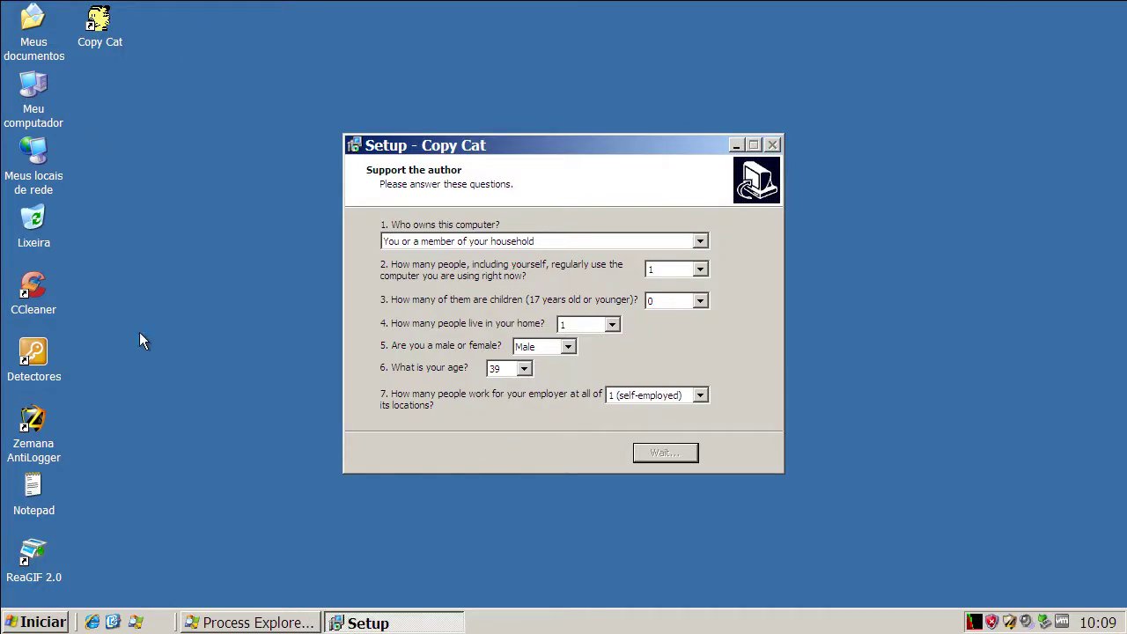
click(302, 621)
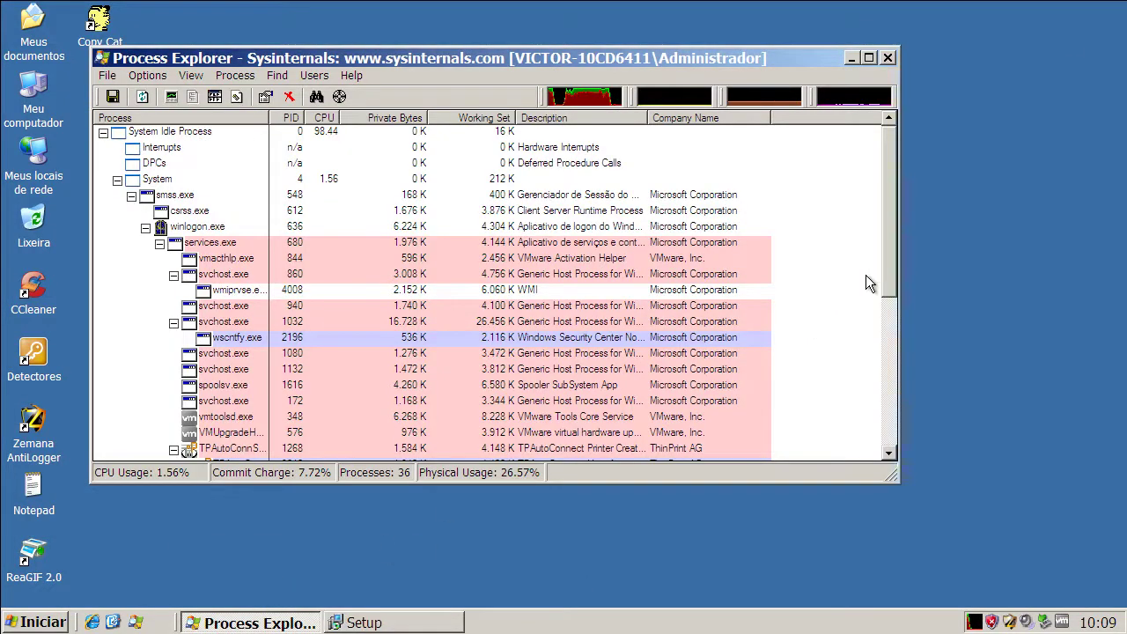
drag(886, 241, 893, 374)
click(170, 403)
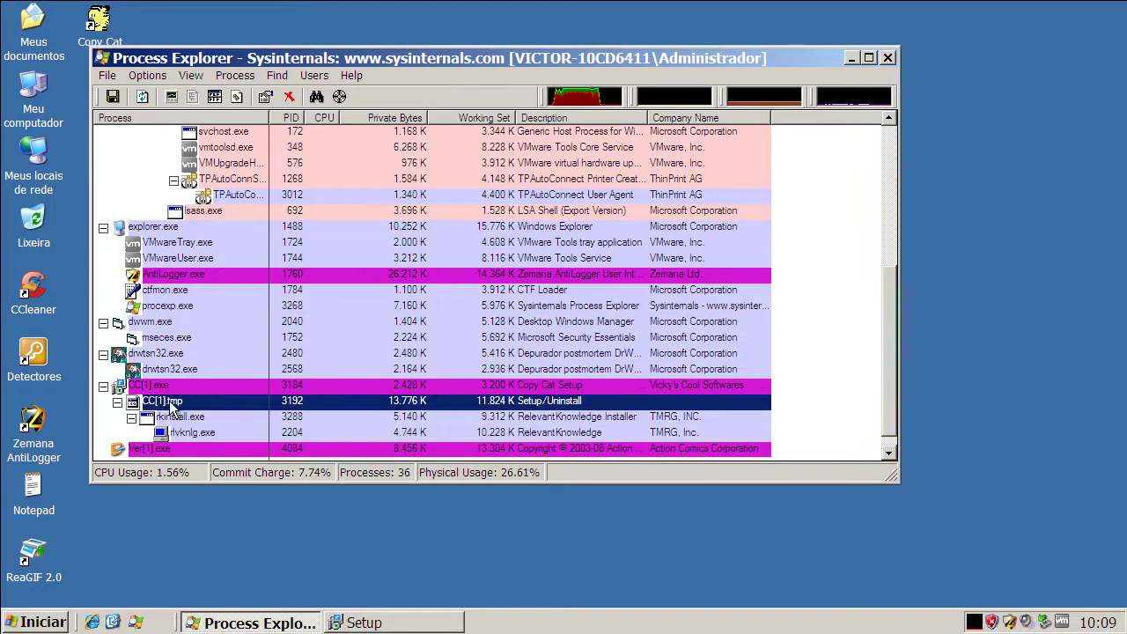
click(154, 386)
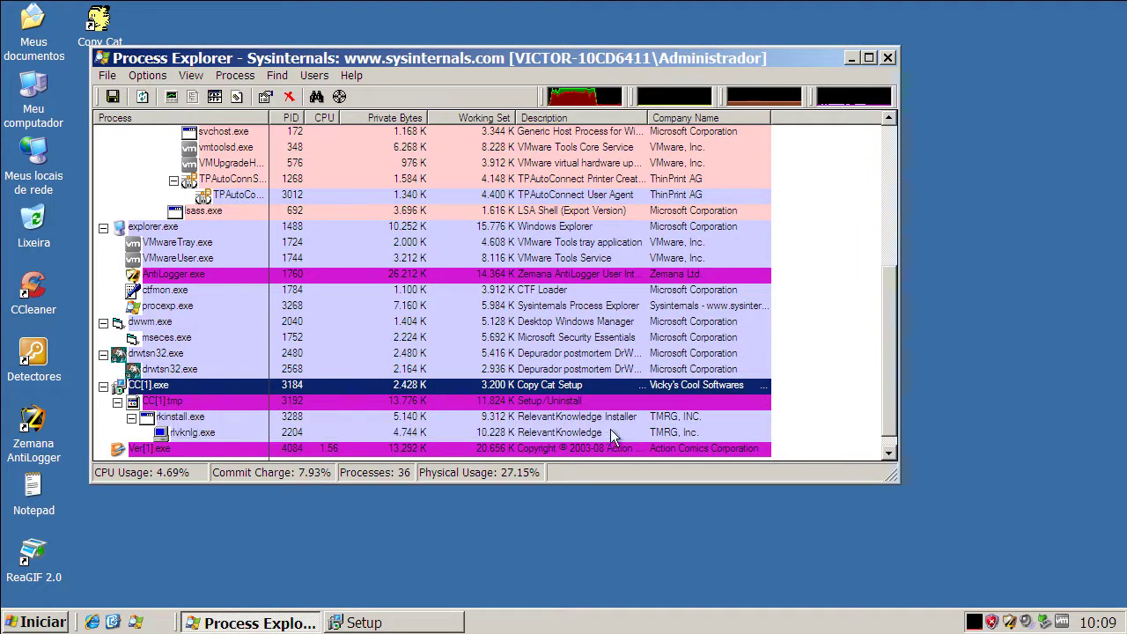
click(554, 401)
click(555, 388)
click(553, 402)
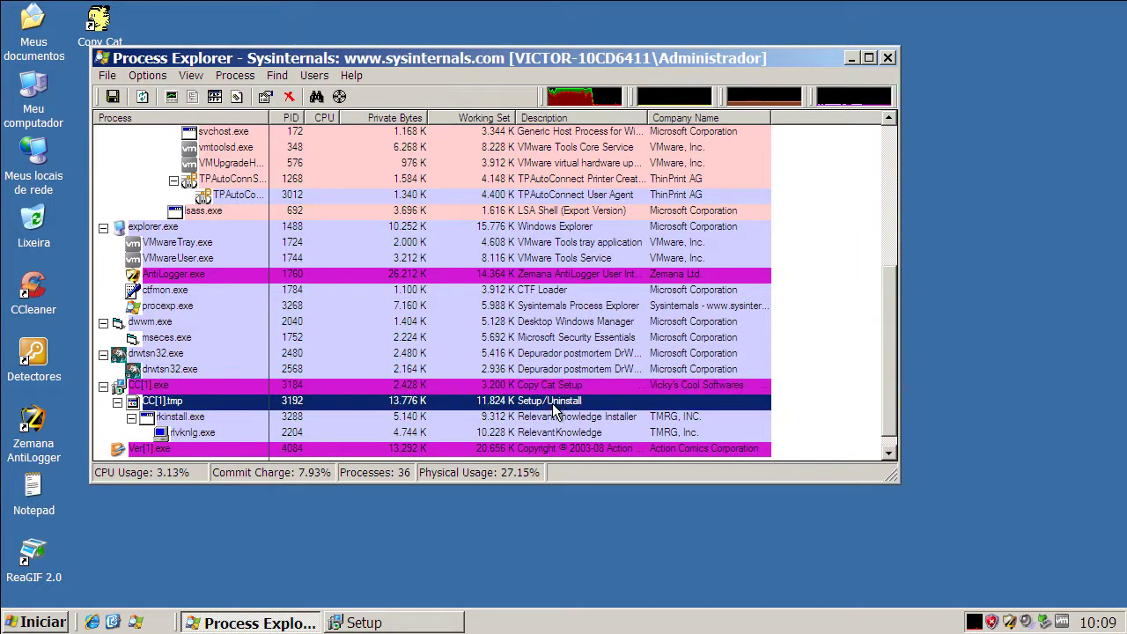
click(555, 387)
click(554, 401)
drag(889, 355, 895, 375)
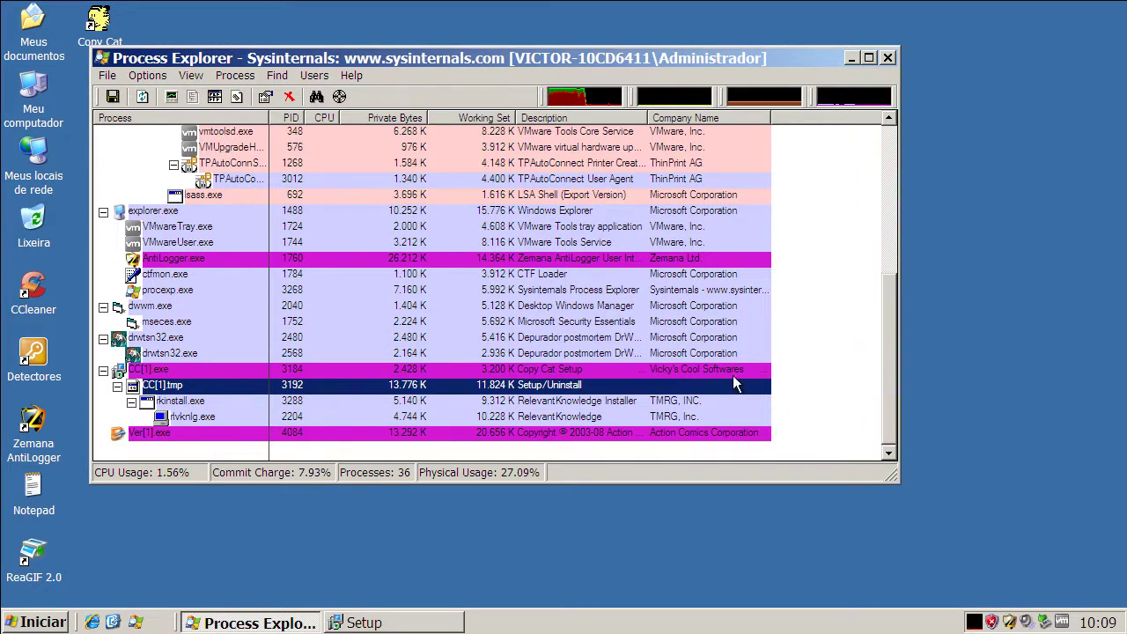
Step: Inspect the Ver[1].exe process entry, review the start of the process list and minimize Process Explorer
click(174, 433)
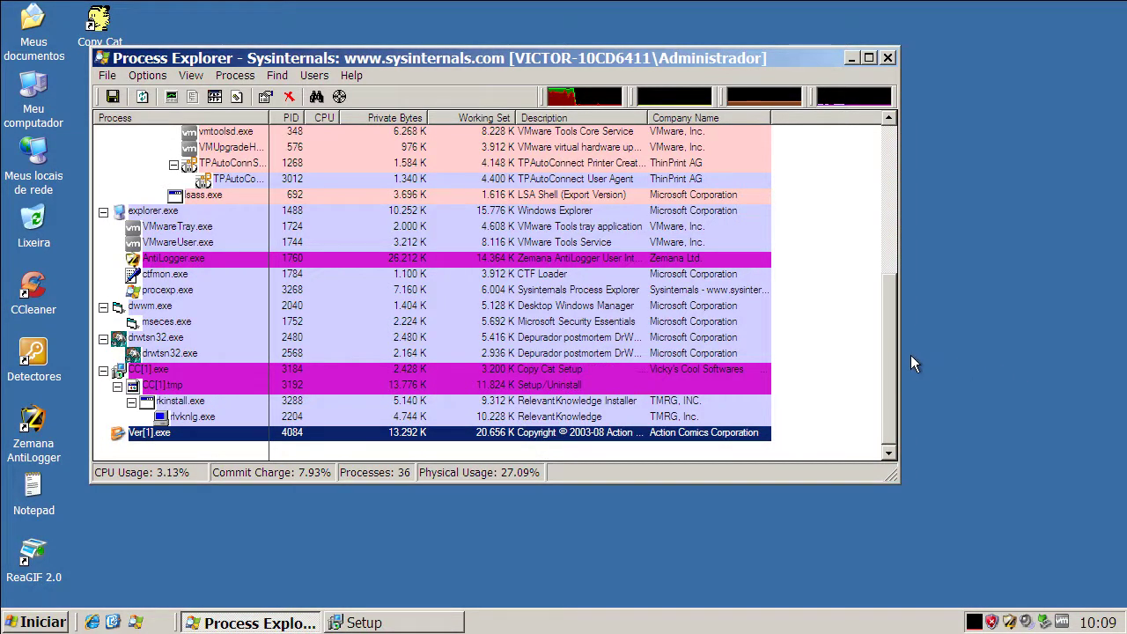
drag(890, 352, 893, 173)
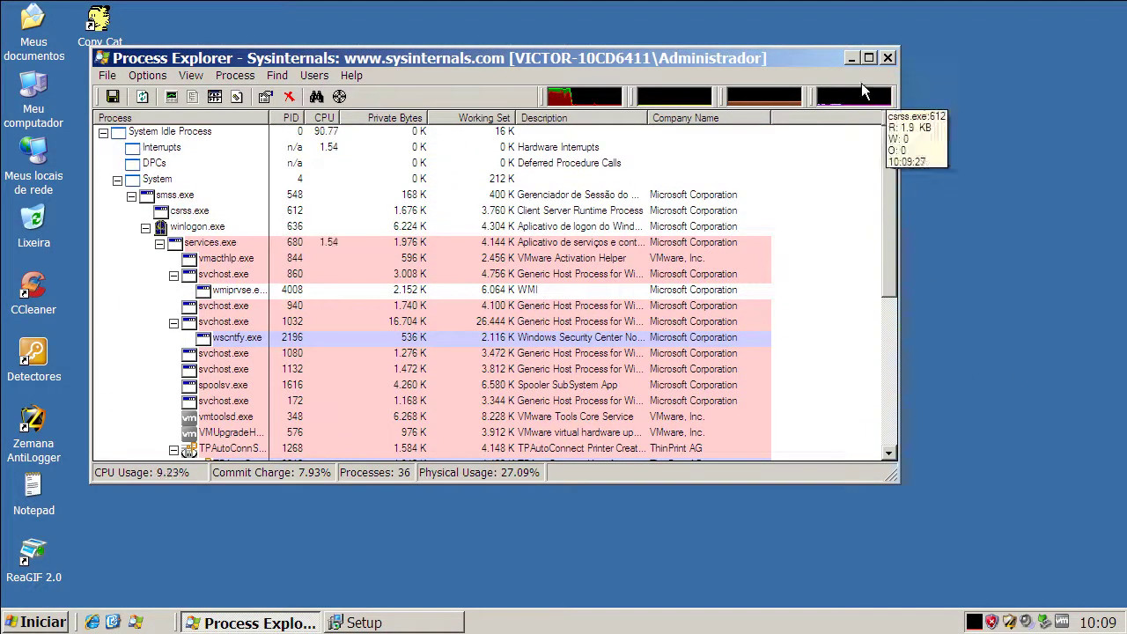
click(849, 58)
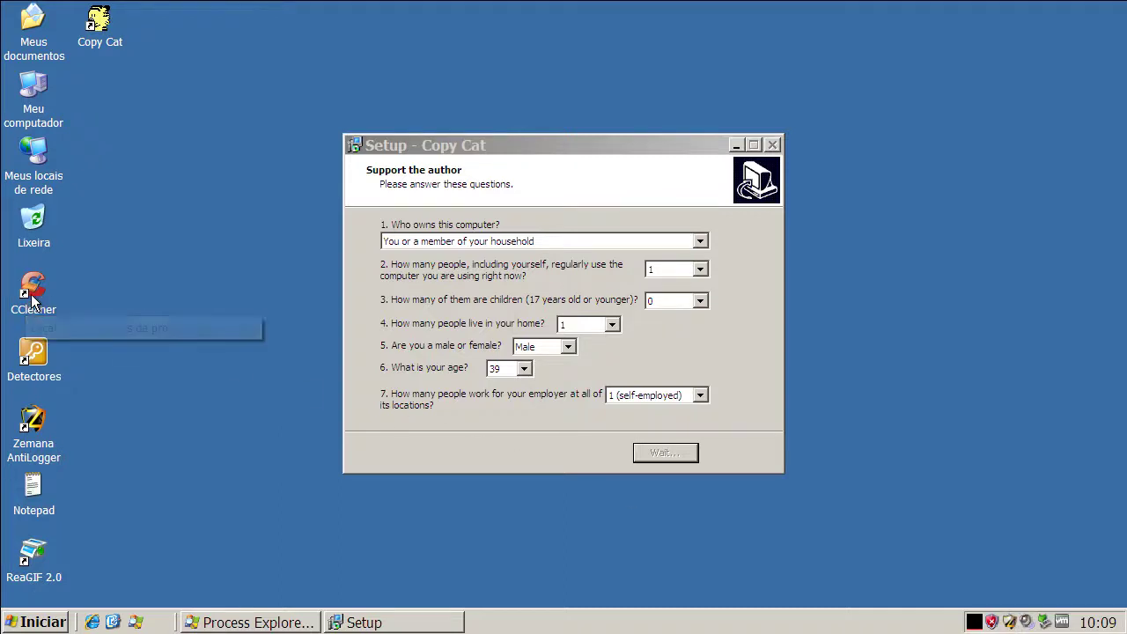
Step: Restart the computer
click(43, 621)
click(107, 595)
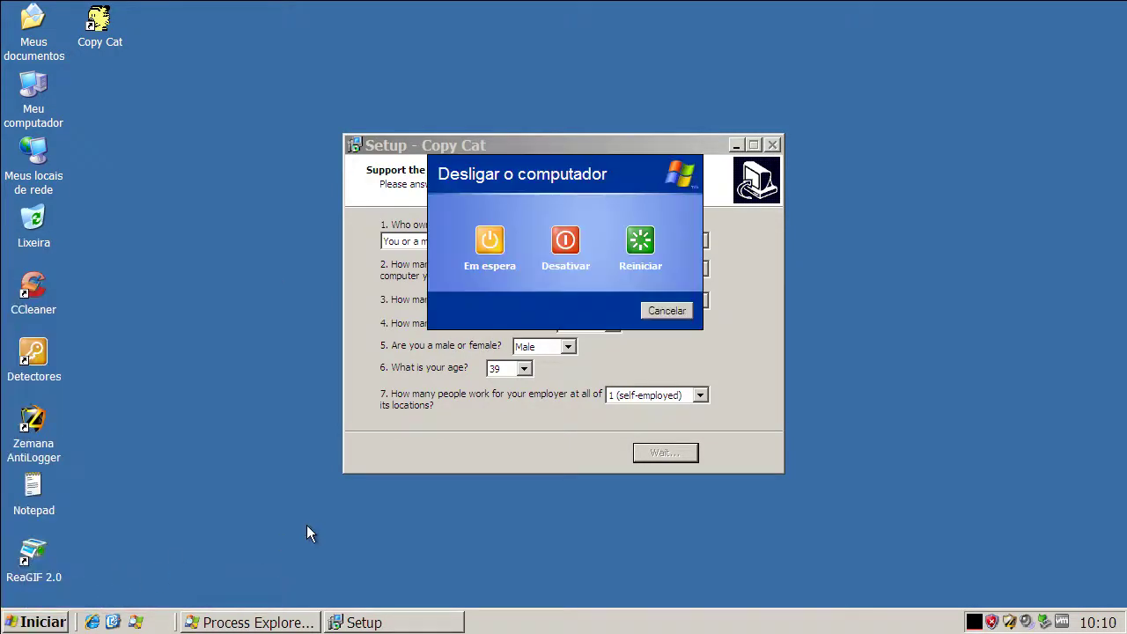
click(632, 241)
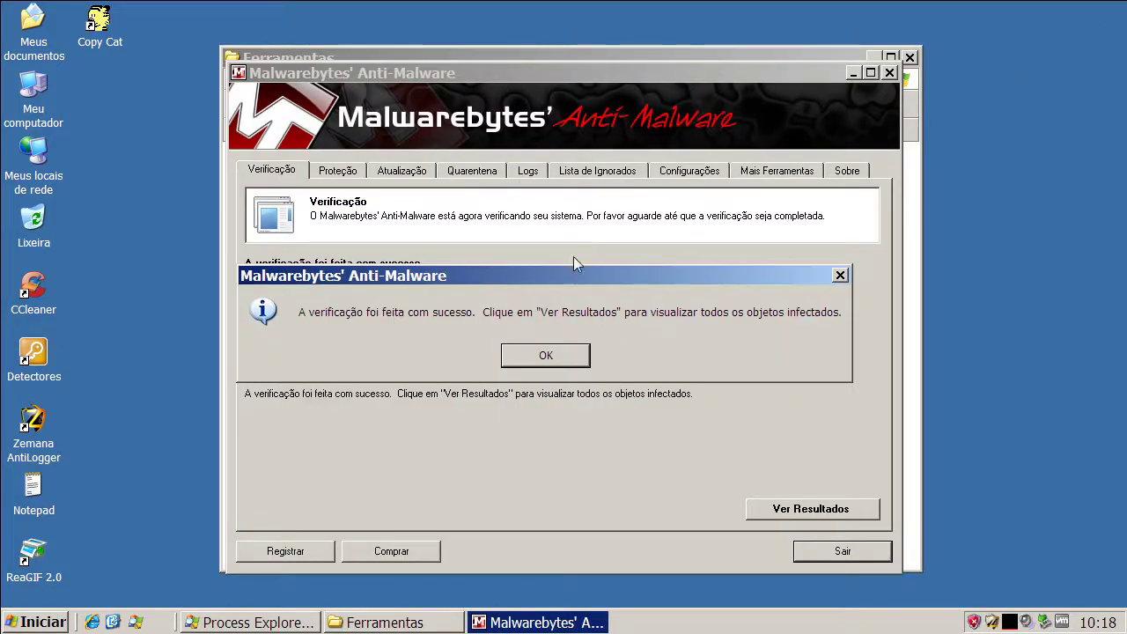
Step: Open the Malwarebytes scan results, widen the Fabricante column and examine the detected items from Trojan.Giku to Hijack.TaskManager
click(530, 356)
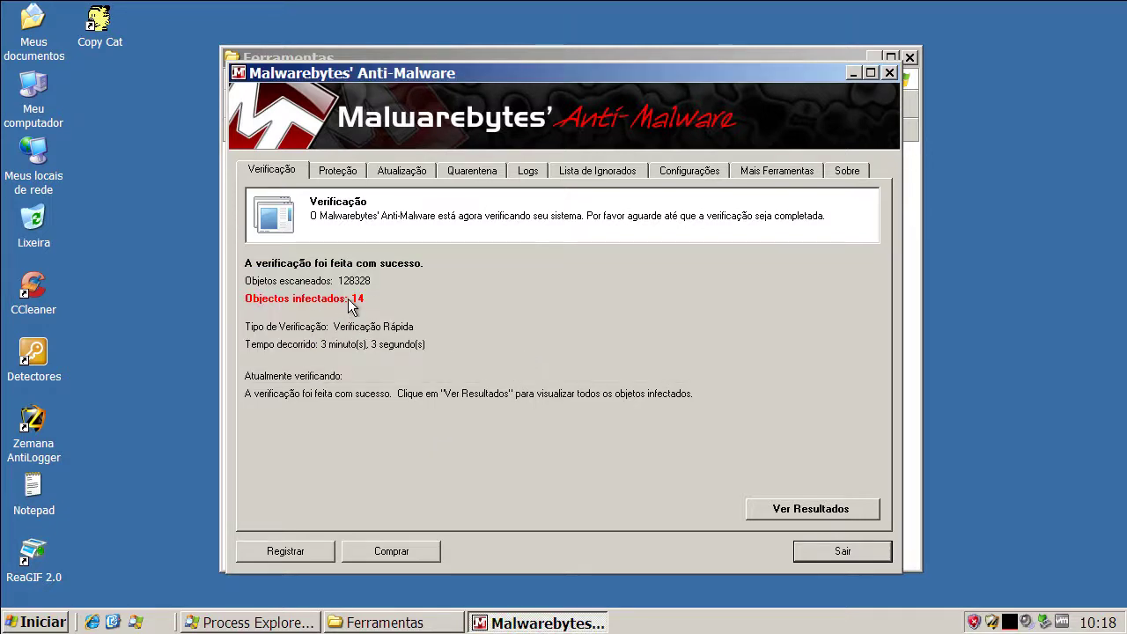
click(799, 511)
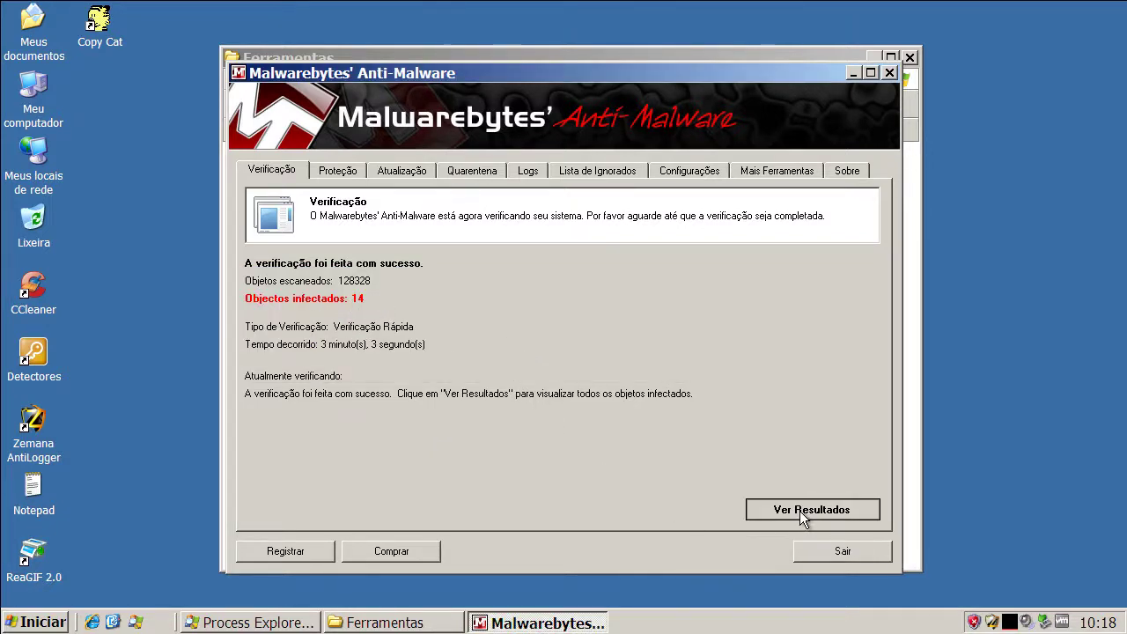
drag(371, 260, 442, 260)
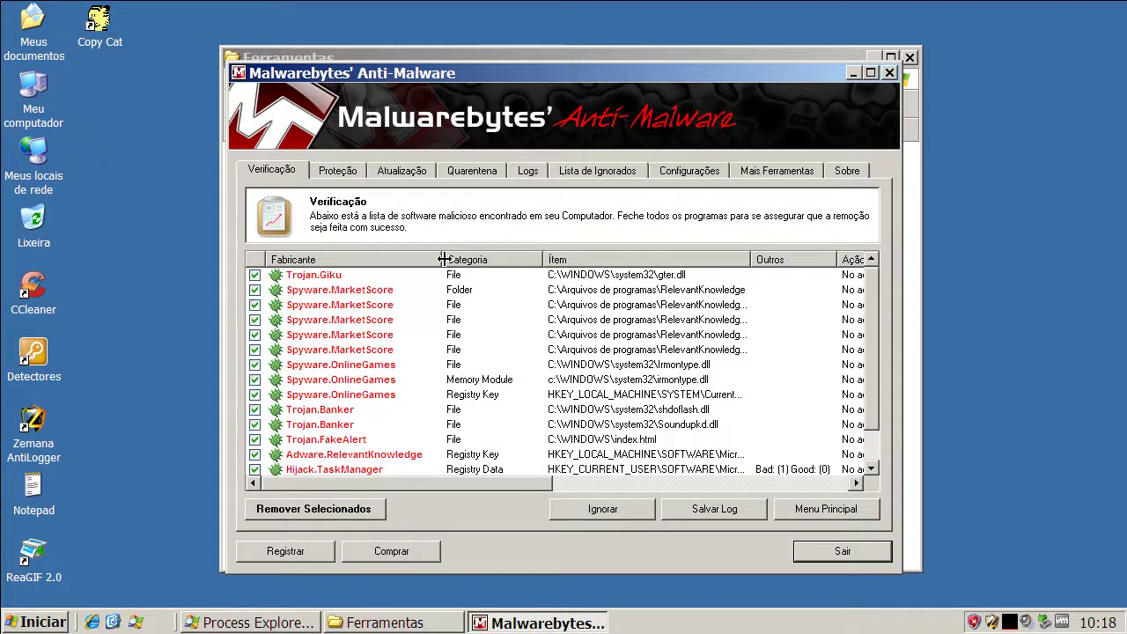
click(341, 277)
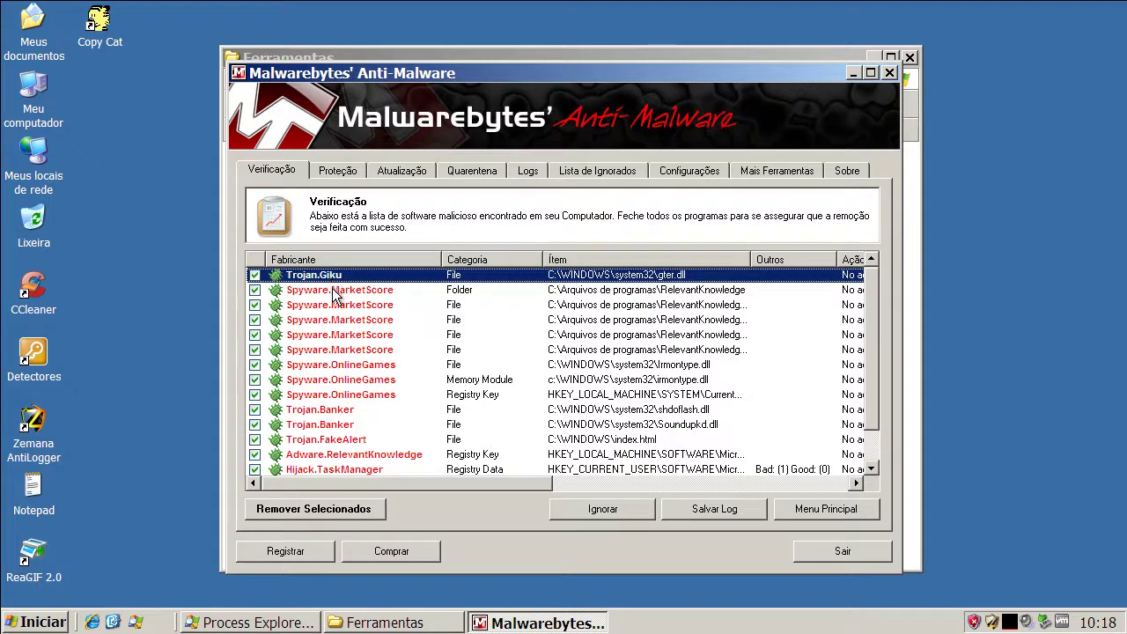
click(385, 294)
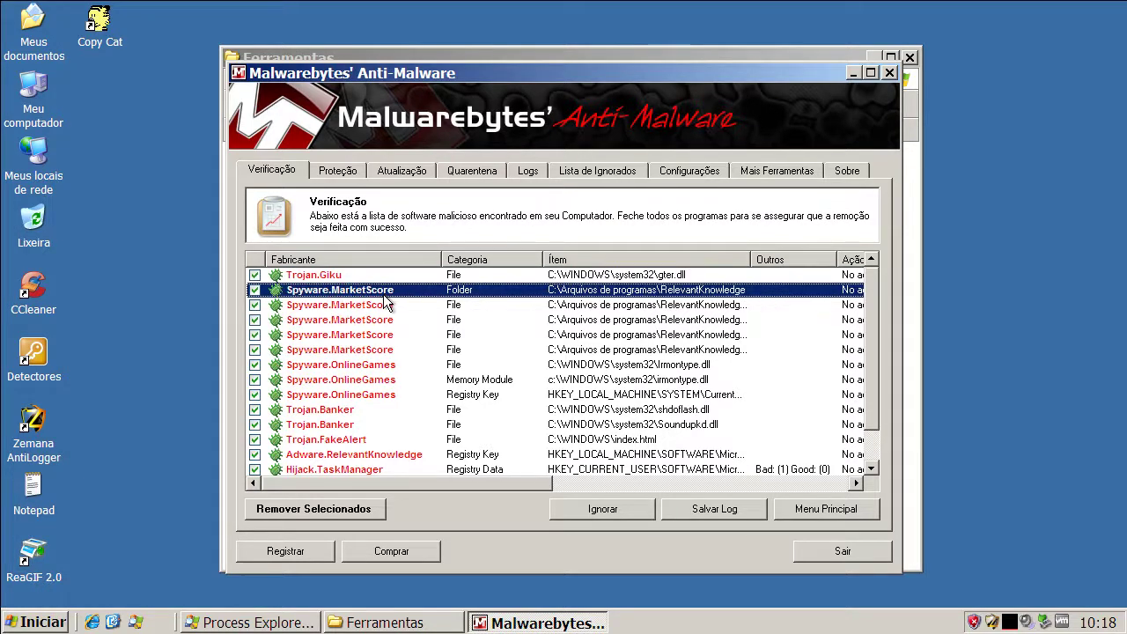
click(343, 412)
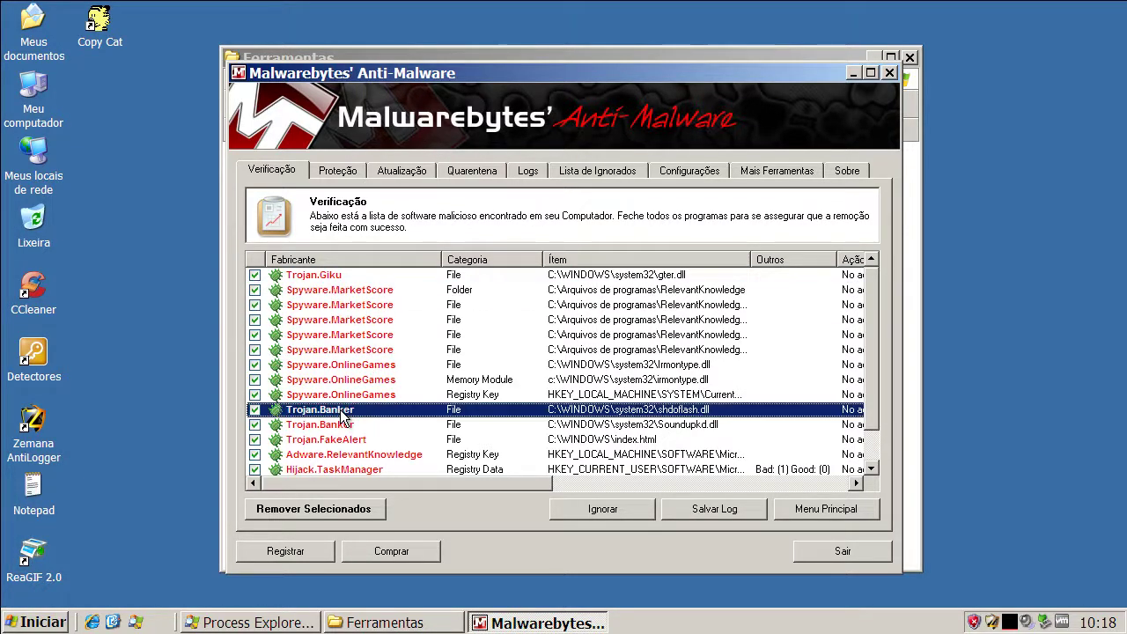
click(347, 427)
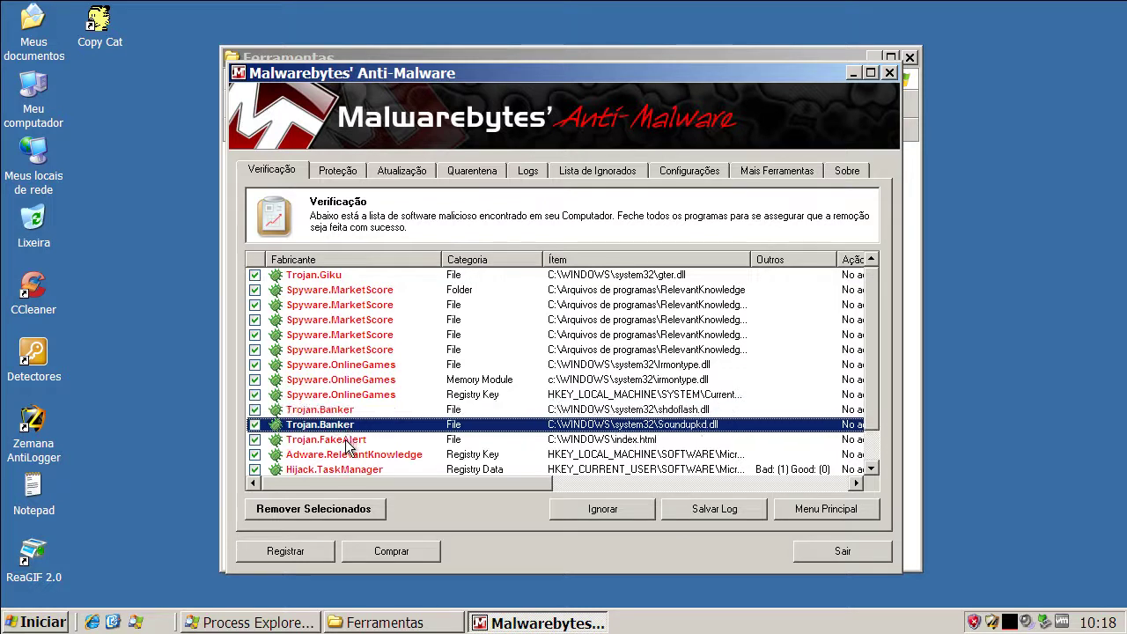
click(347, 442)
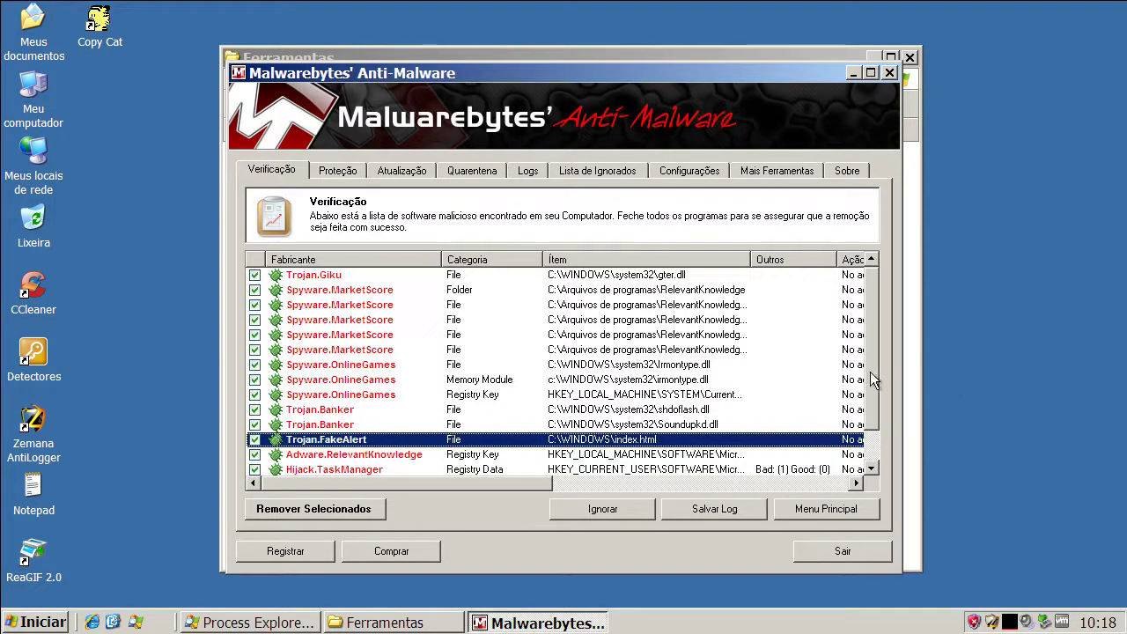
scroll(872, 375, down, 1)
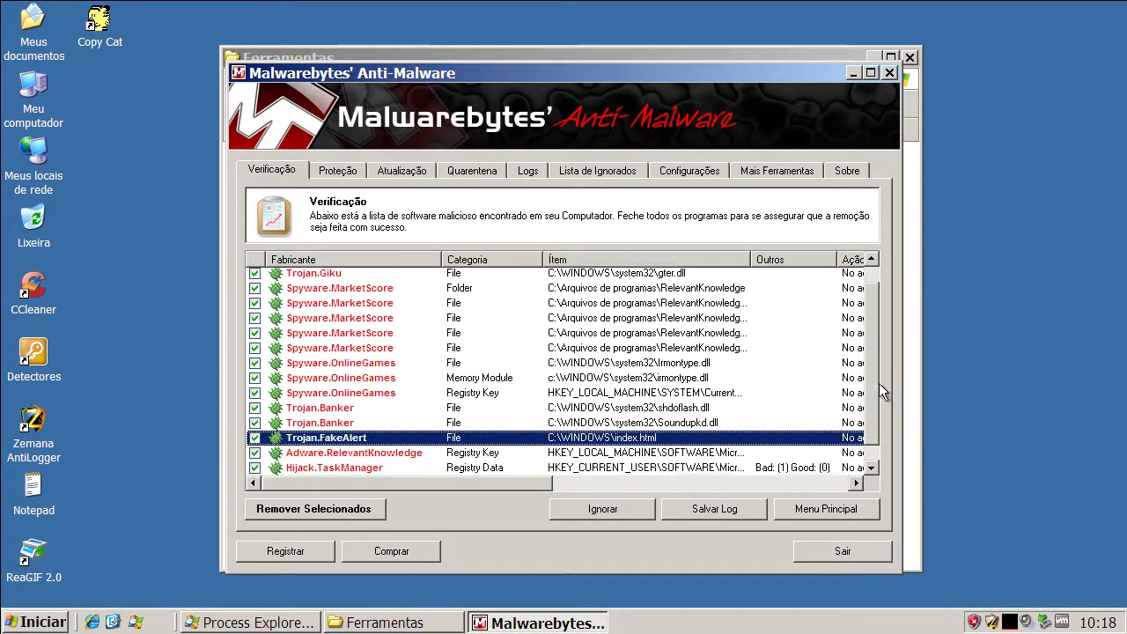
click(394, 453)
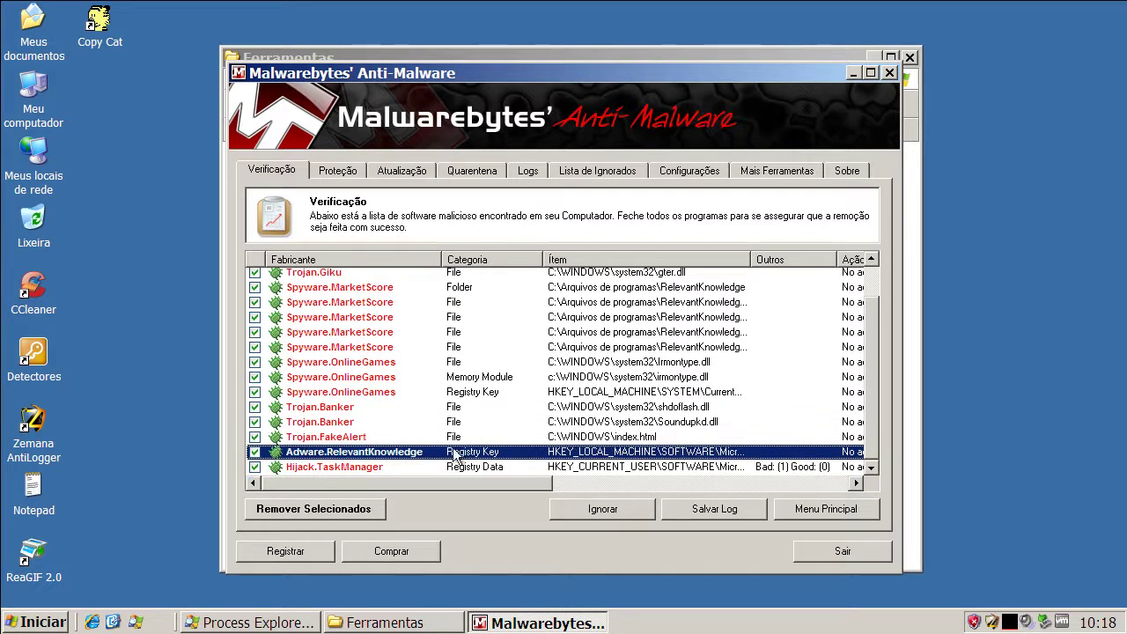
click(379, 469)
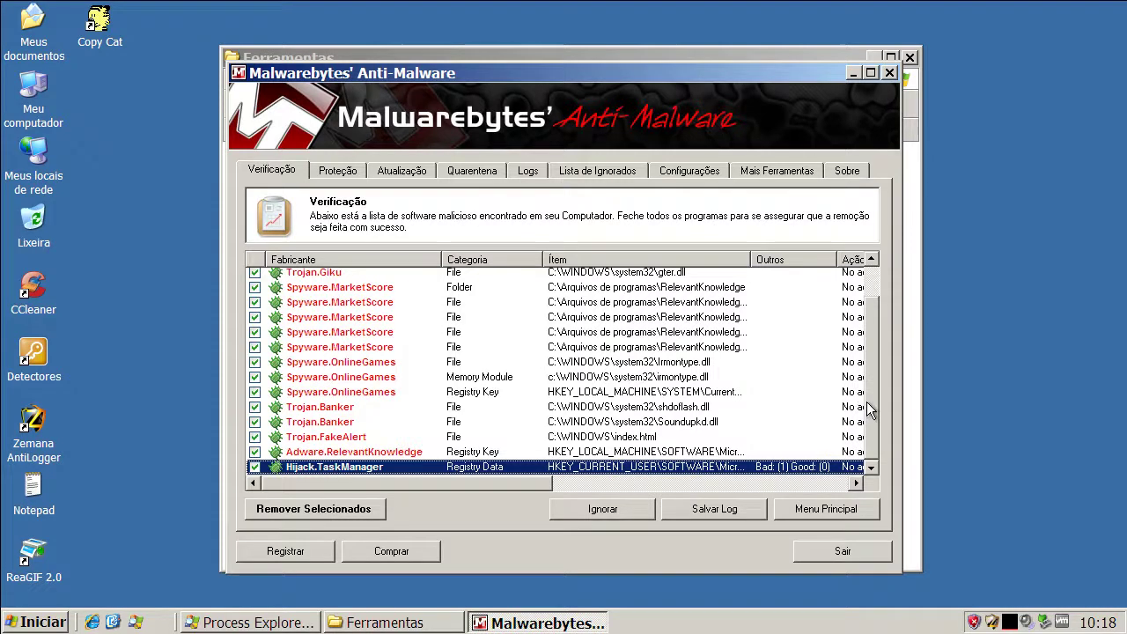
scroll(868, 370, up, 1)
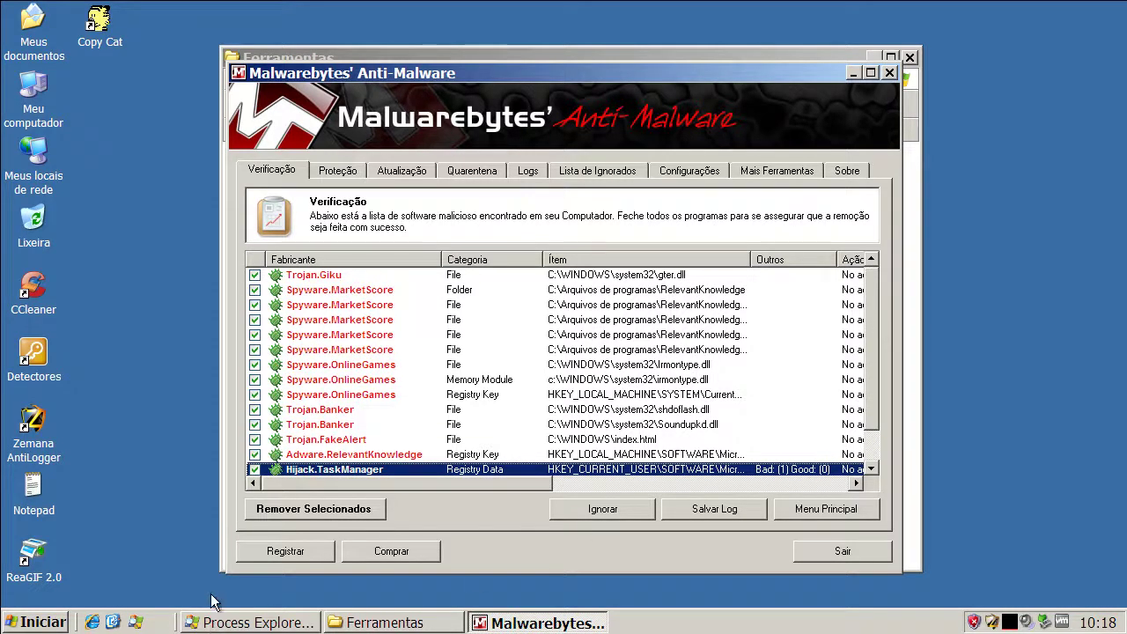
Step: Remove the selected Malwarebytes detections, check the infected memory processes in the log, decline the restart and close Malwarebytes
click(291, 512)
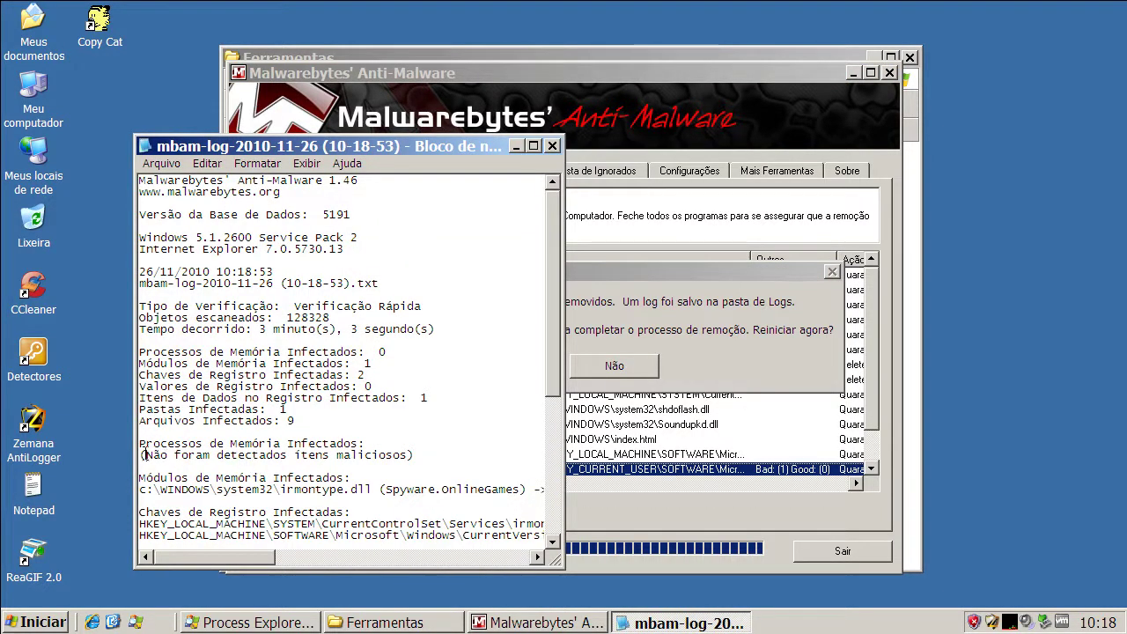
drag(142, 454, 460, 453)
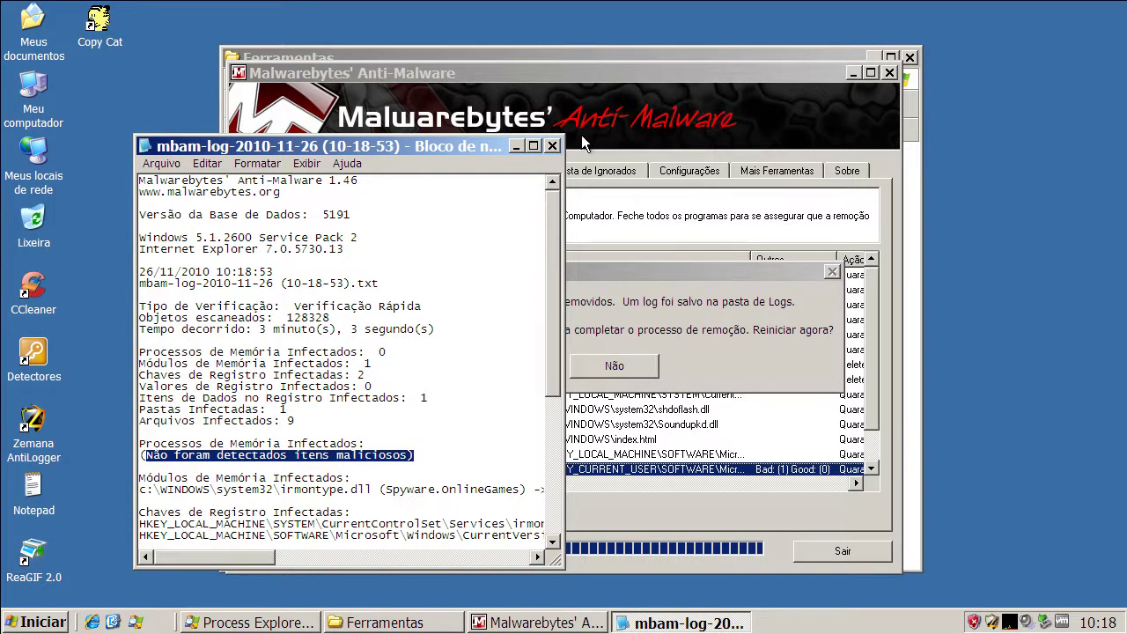
click(552, 145)
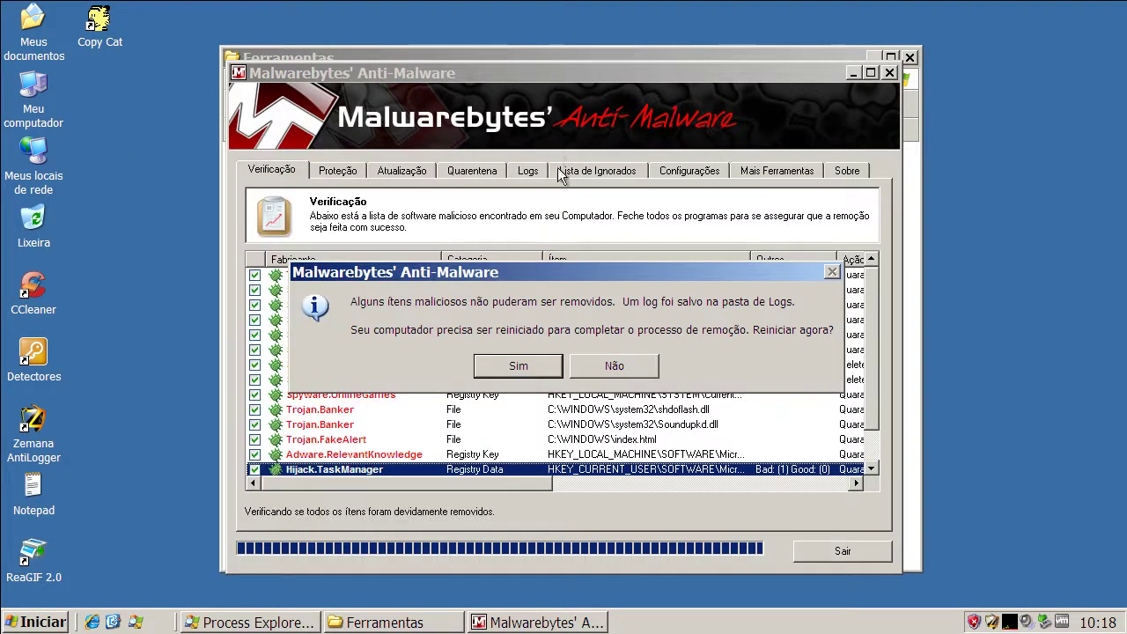
click(633, 363)
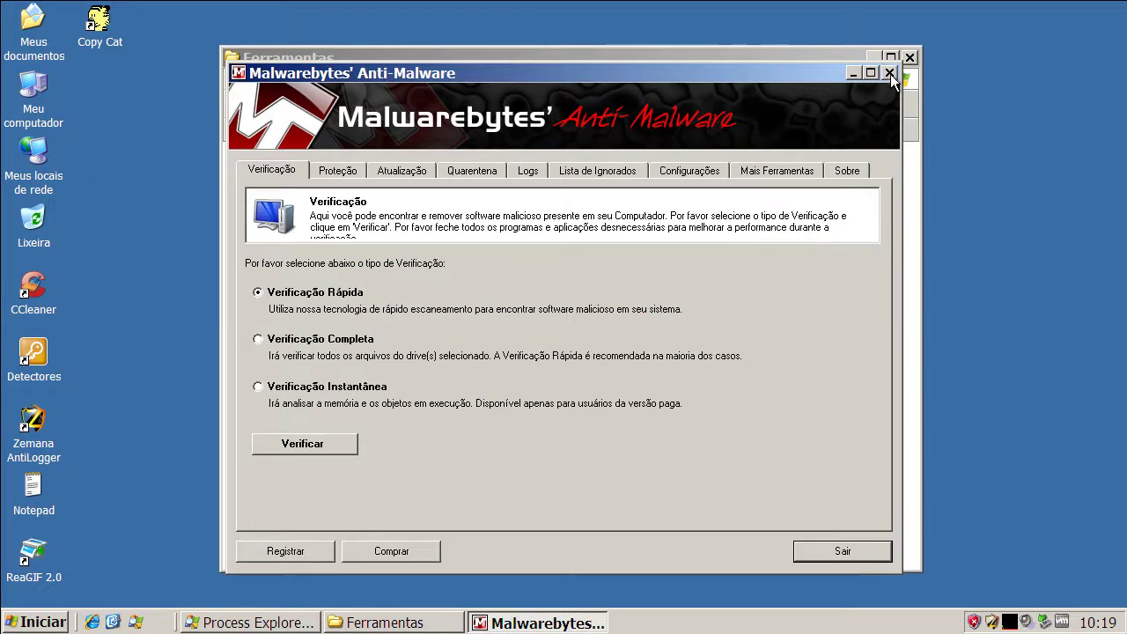
click(889, 72)
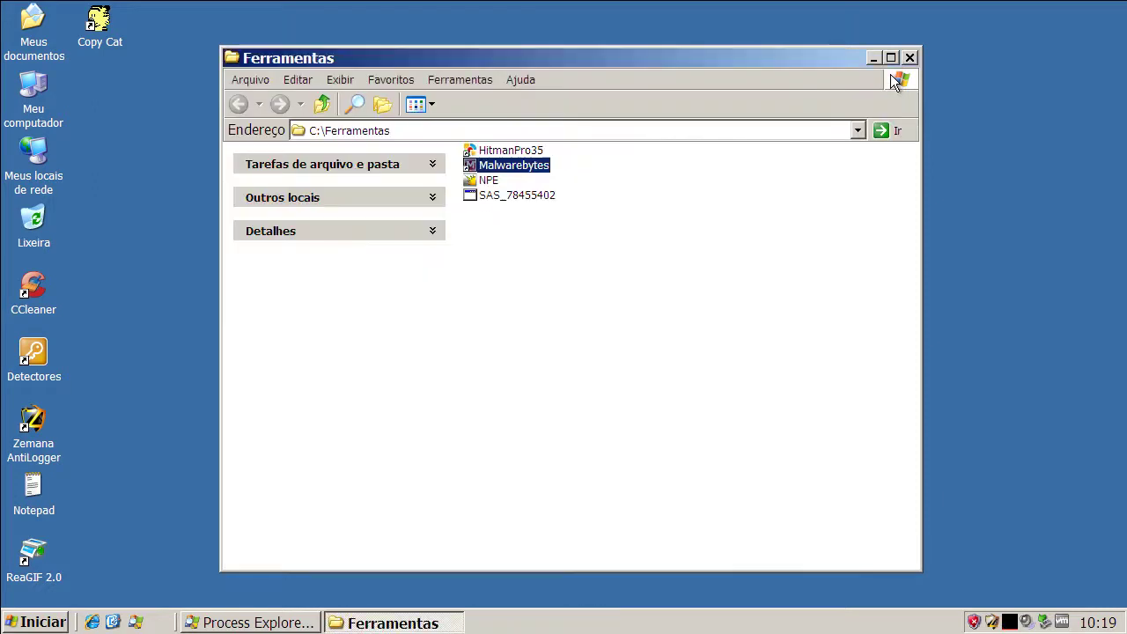
Step: Scan the system with HitmanPro35 and examine the detected files from 26.exe through yhipo.exe
double_click(510, 153)
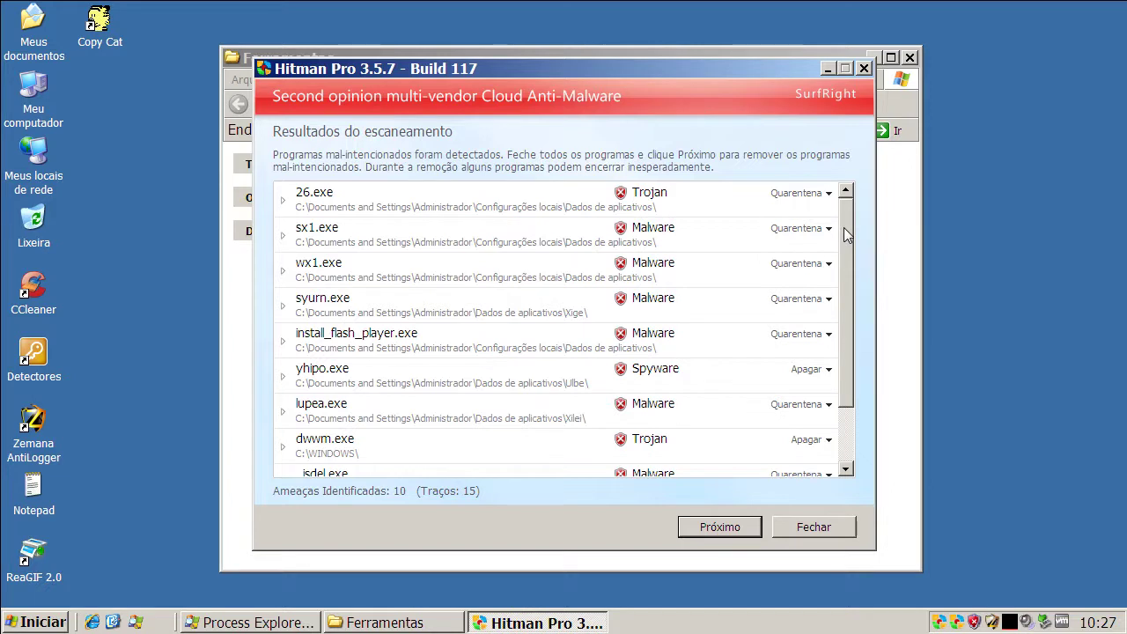
click(667, 203)
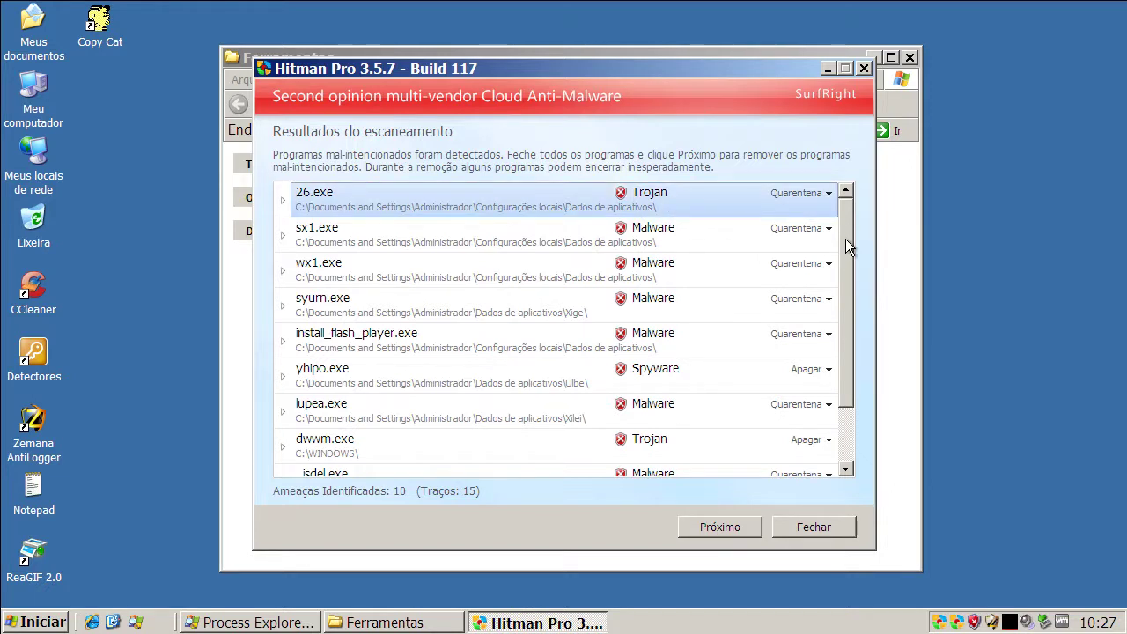
mouse_move(845, 238)
mouse_down()
mouse_move(846, 260)
mouse_move(846, 243)
mouse_up()
click(653, 236)
click(658, 280)
click(659, 308)
click(660, 348)
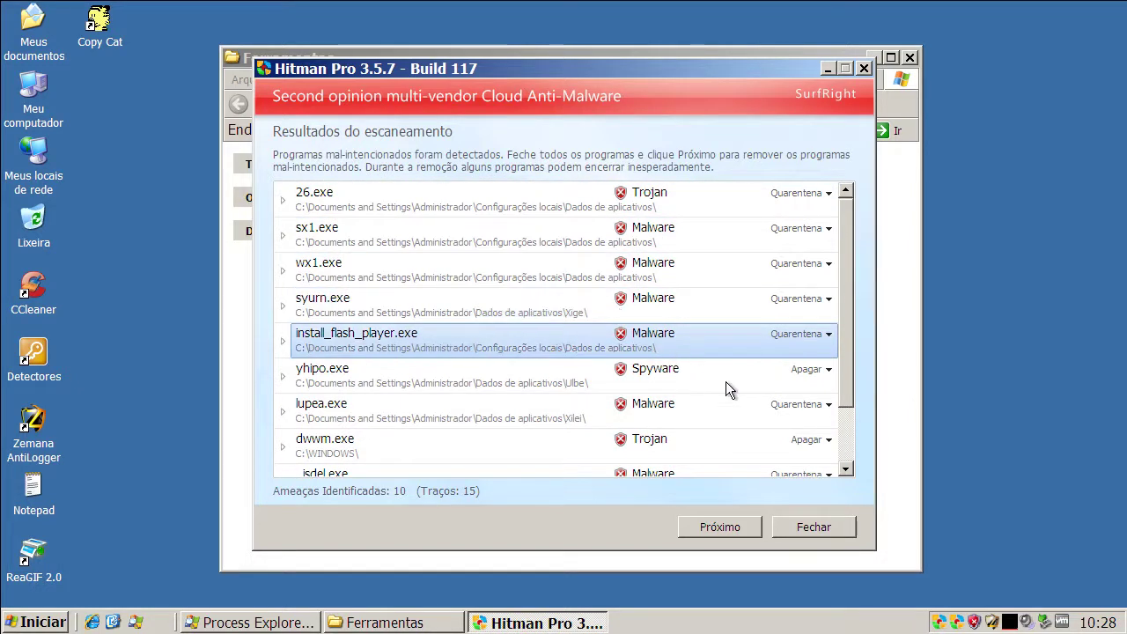
click(689, 379)
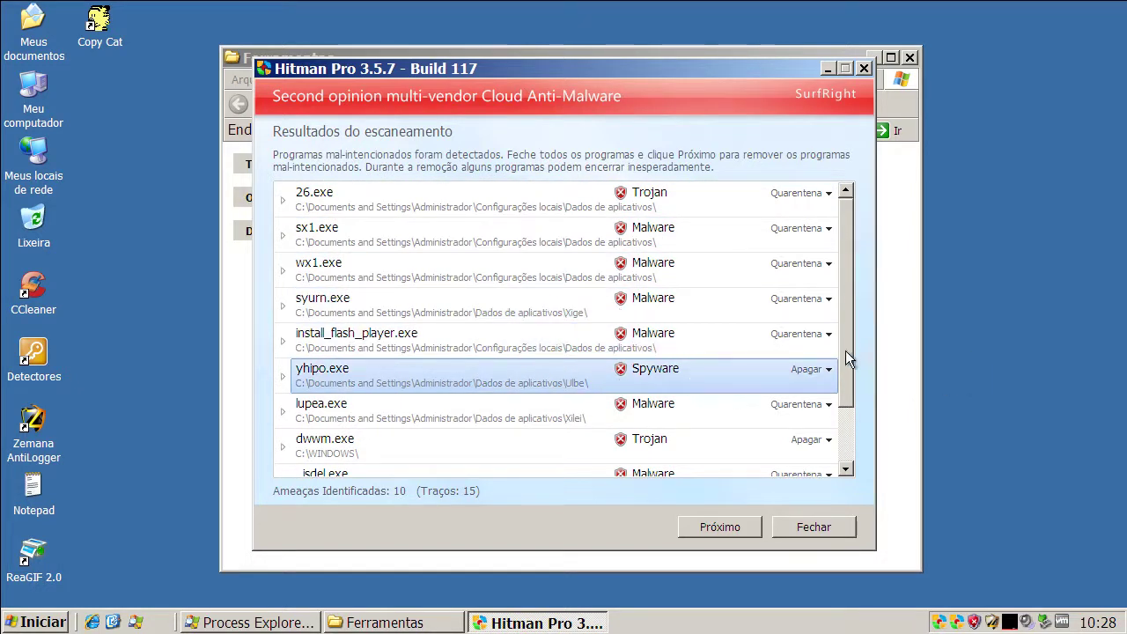
Step: Examine the remaining Hitman Pro detections dwwm.exe, mseces.exe and _isdel.exe, and close the scanner without removing anything
drag(845, 350, 844, 411)
click(636, 367)
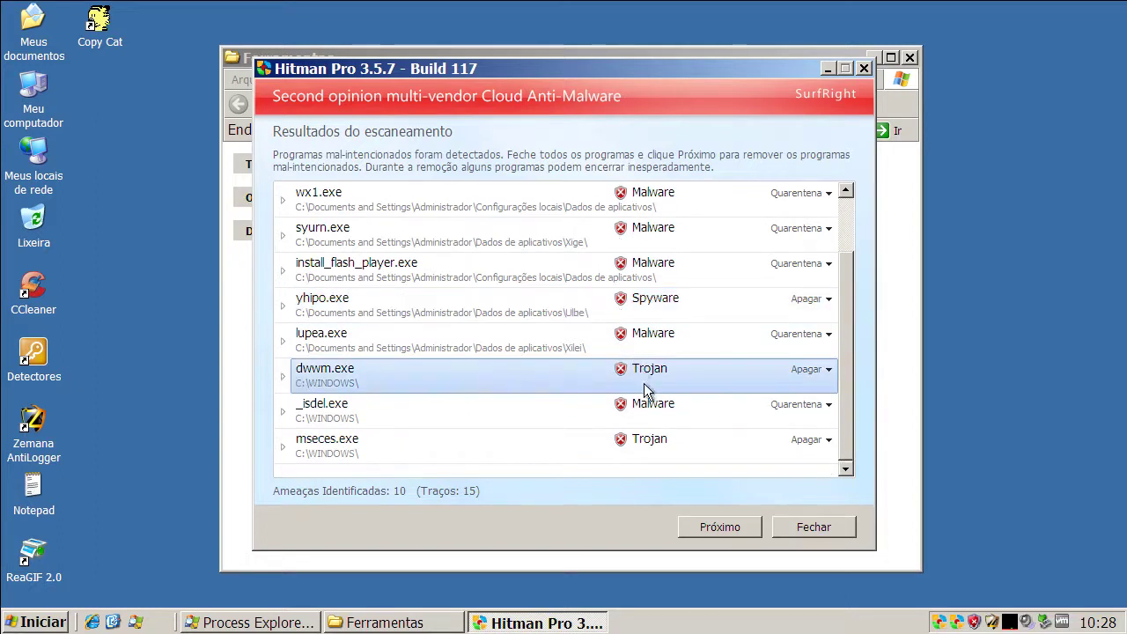
click(651, 449)
click(651, 383)
click(651, 412)
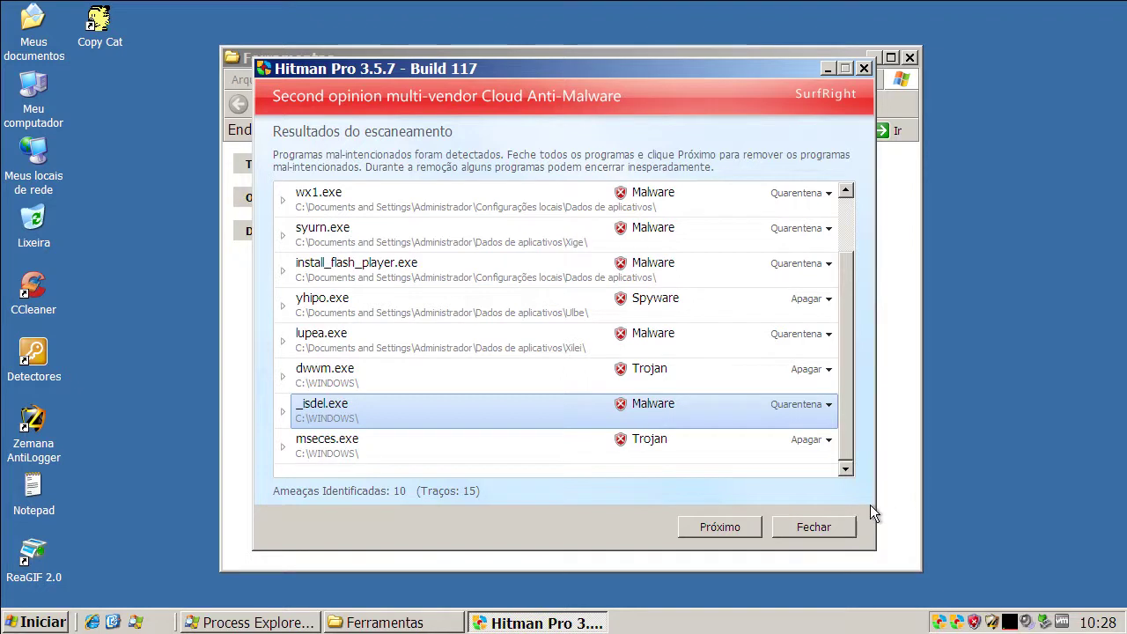
click(865, 69)
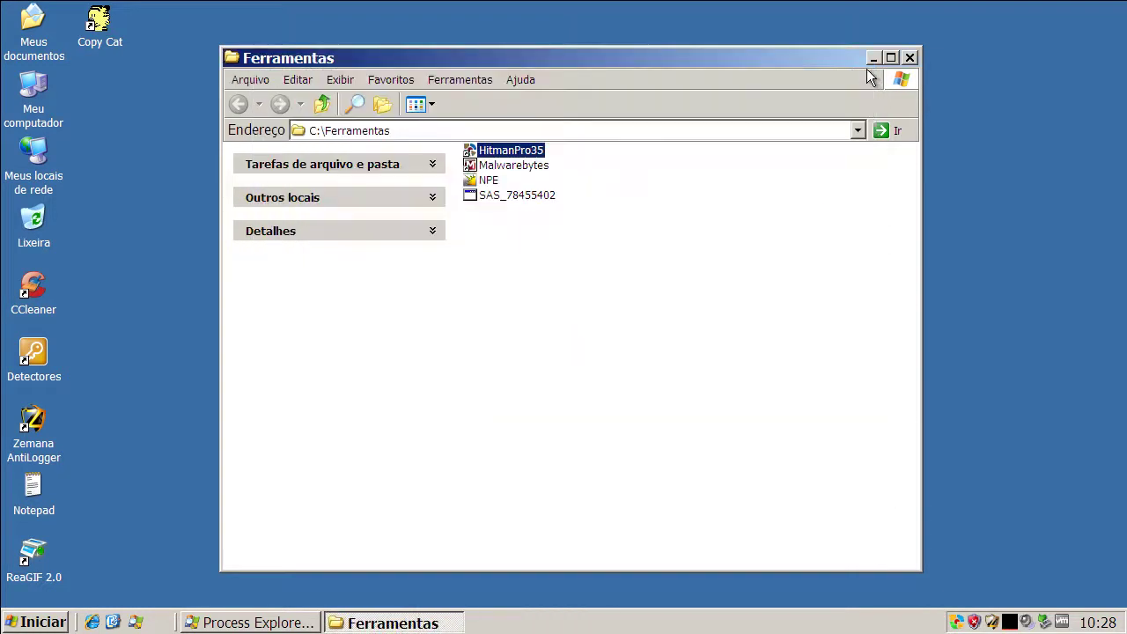
Step: Scan with SUPERAntiSpyware, dismiss the summary and examine the files under Trojan.Agent/Gen-Nullo[Short] and Trojan.IRCBot/Dropper-Gen
click(492, 197)
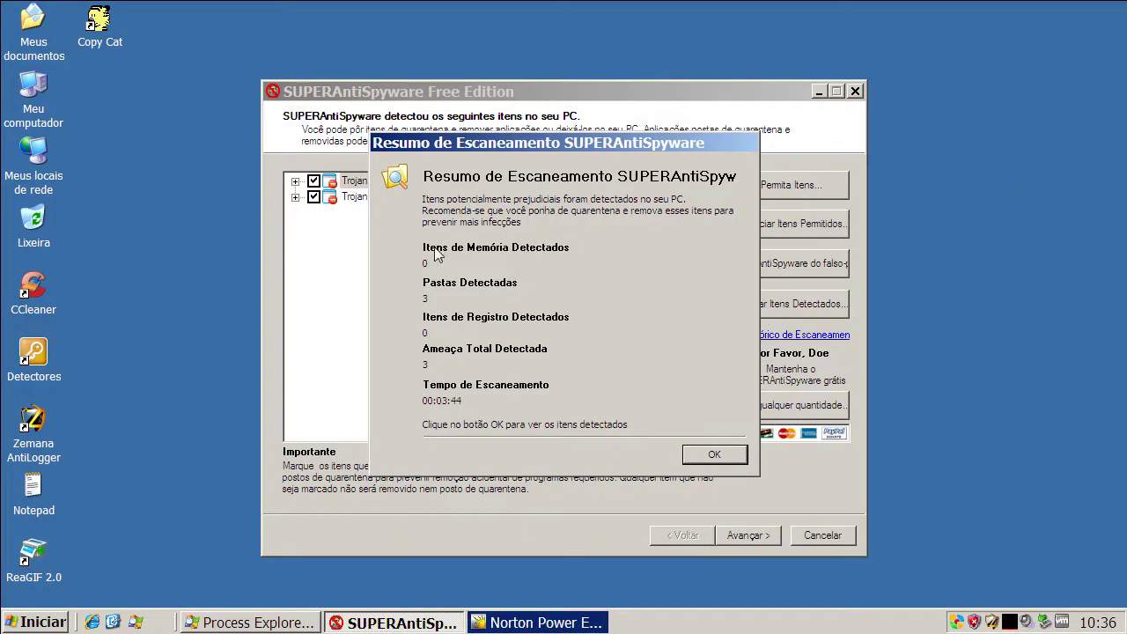
click(717, 454)
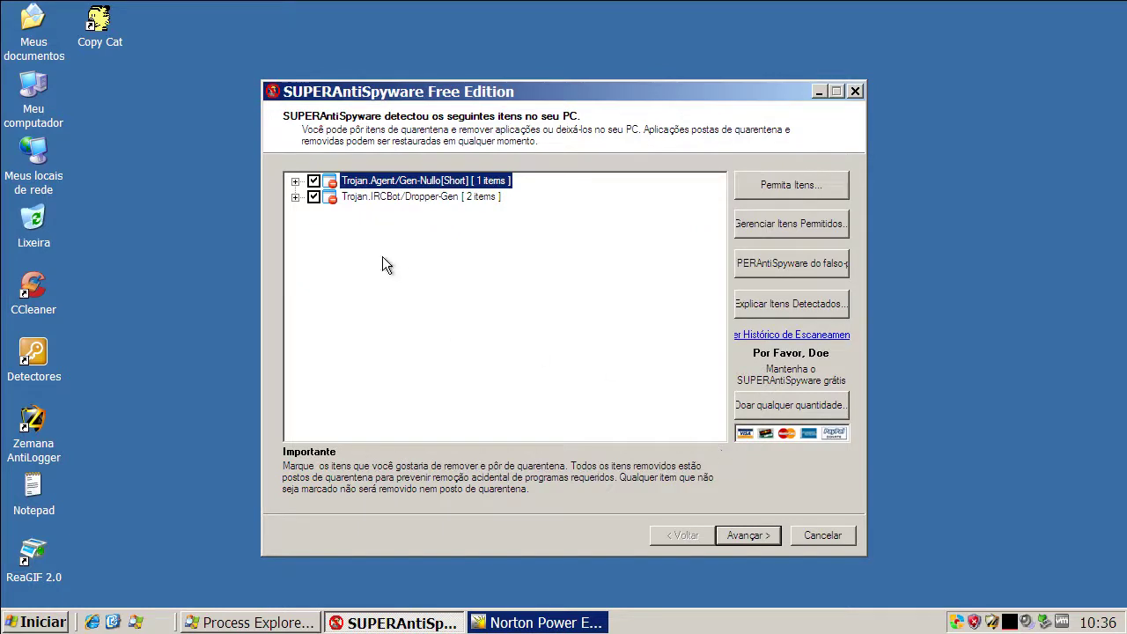
click(295, 180)
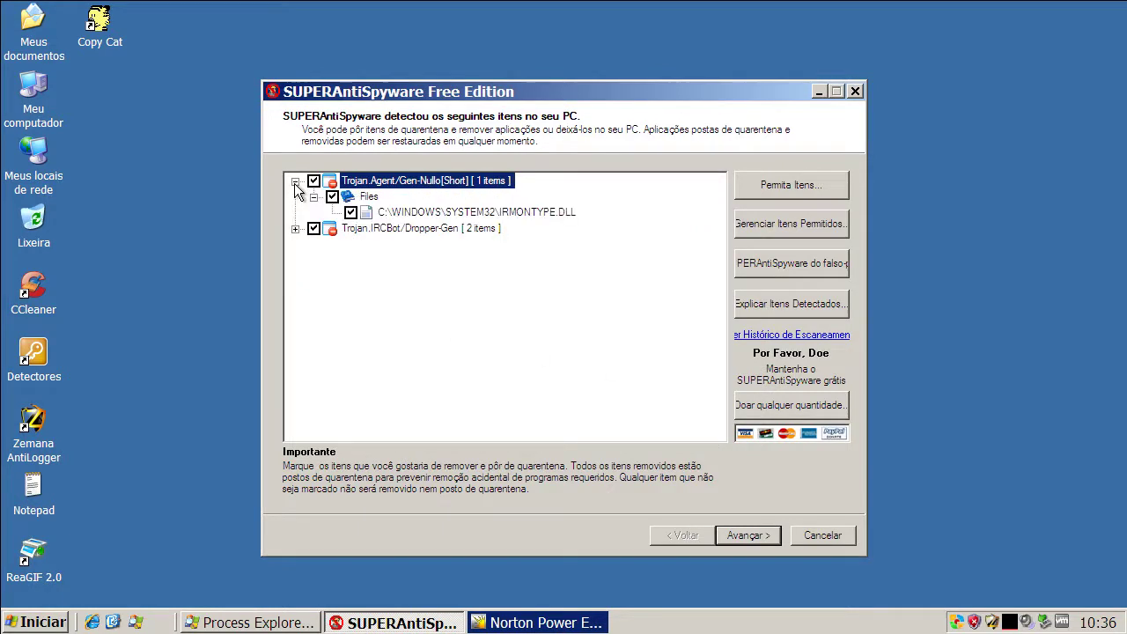
click(295, 228)
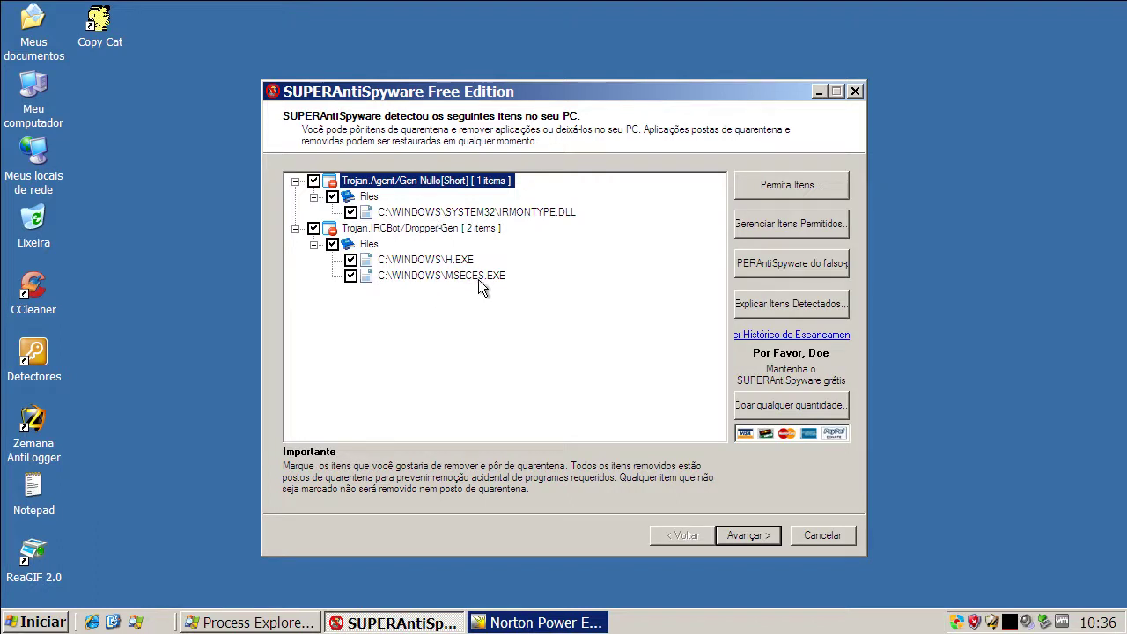
click(402, 263)
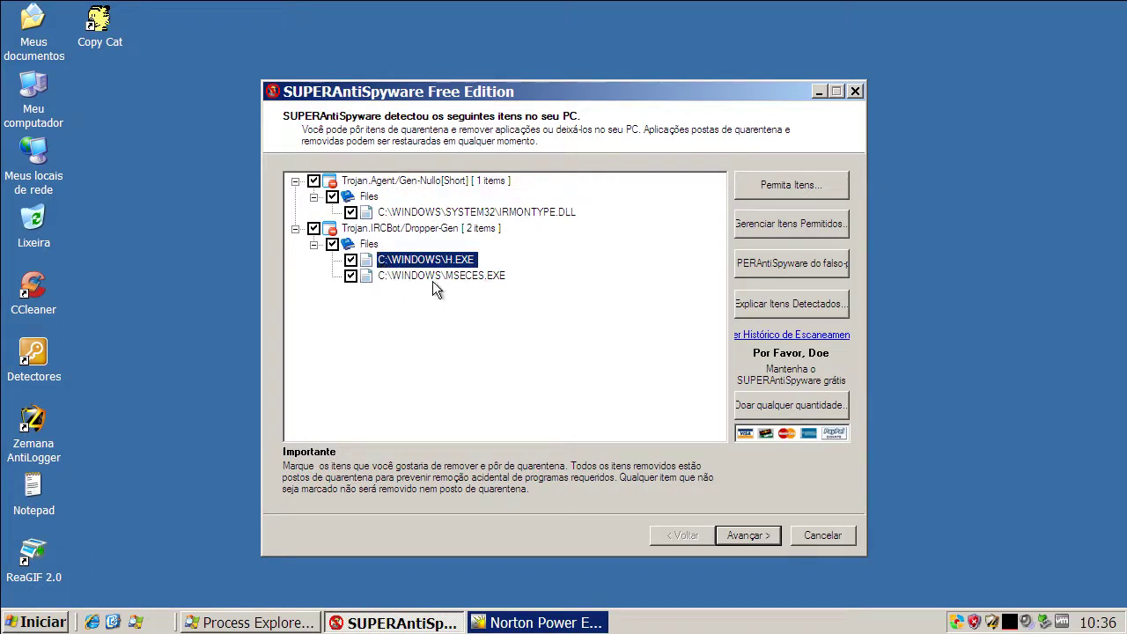
click(432, 277)
click(423, 229)
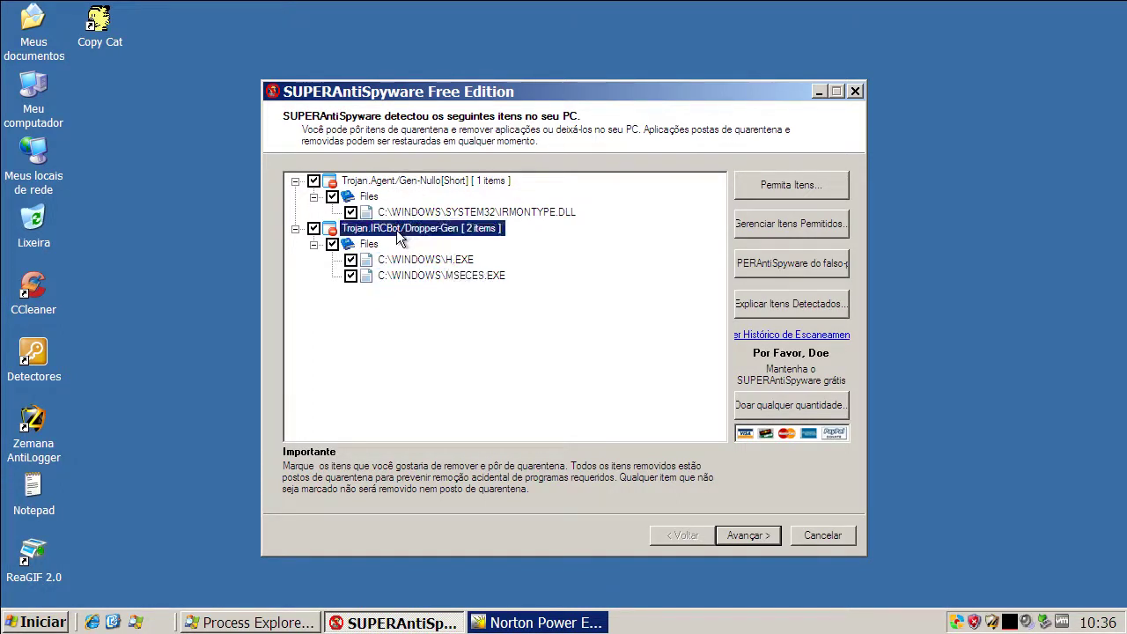
click(407, 181)
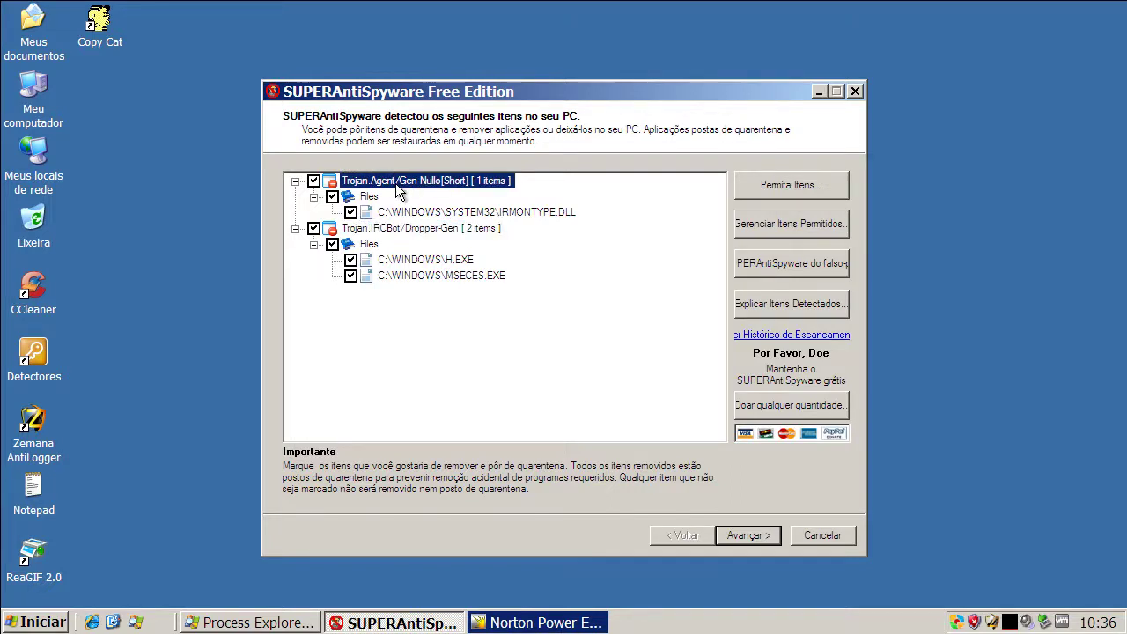
Step: Quarantine and remove the items detected by SUPERAntiSpyware, decline the restart and exit the program
click(752, 539)
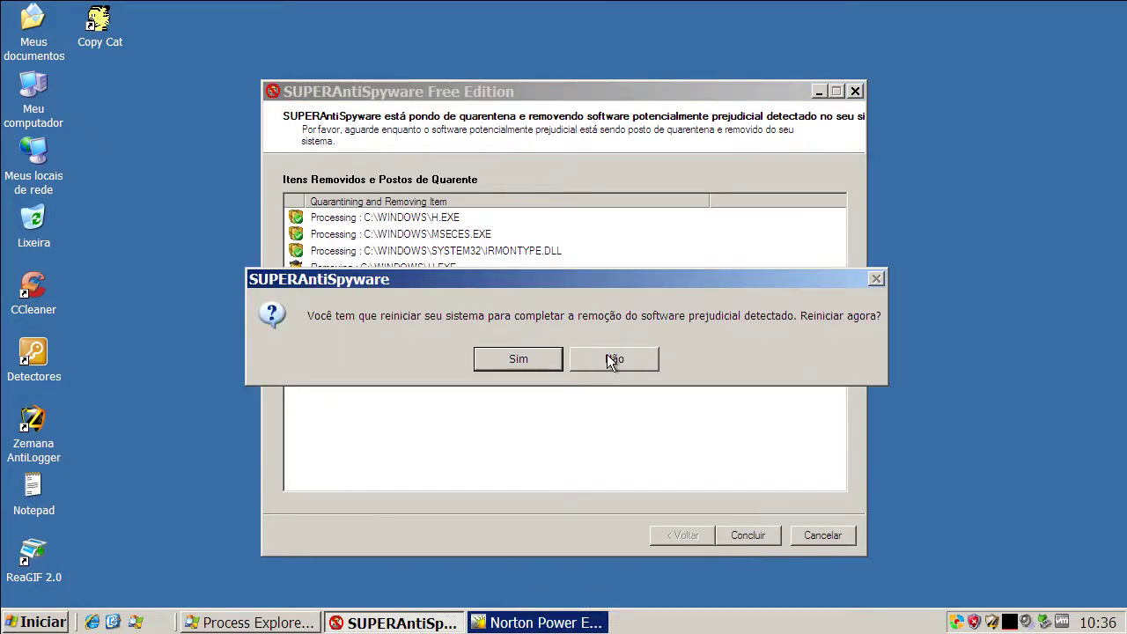
click(607, 355)
click(606, 354)
click(810, 535)
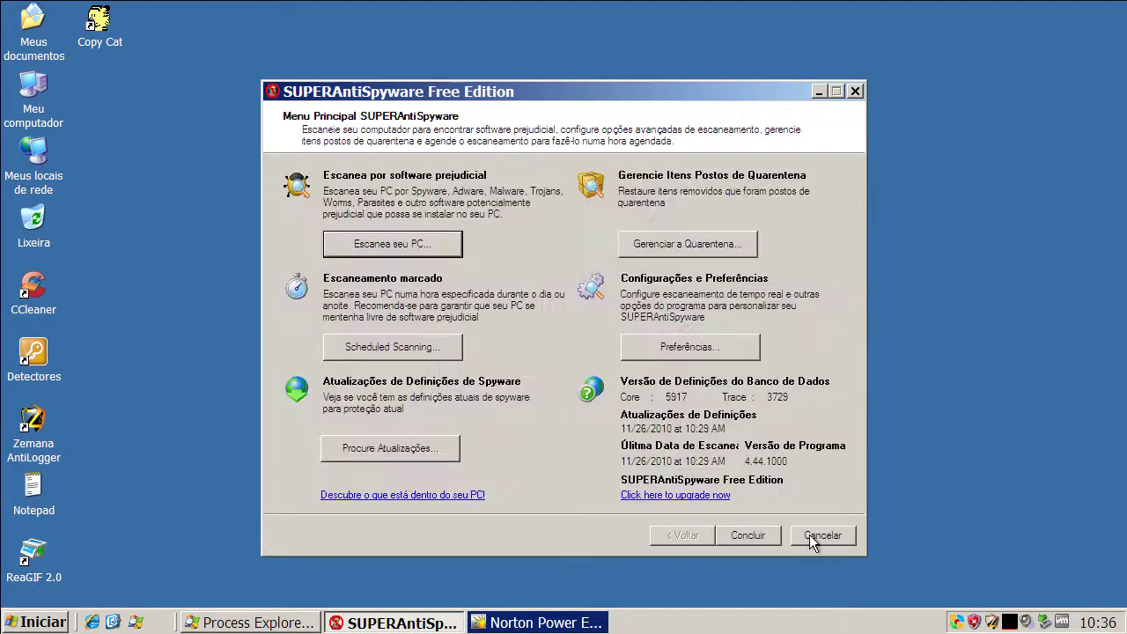
click(822, 535)
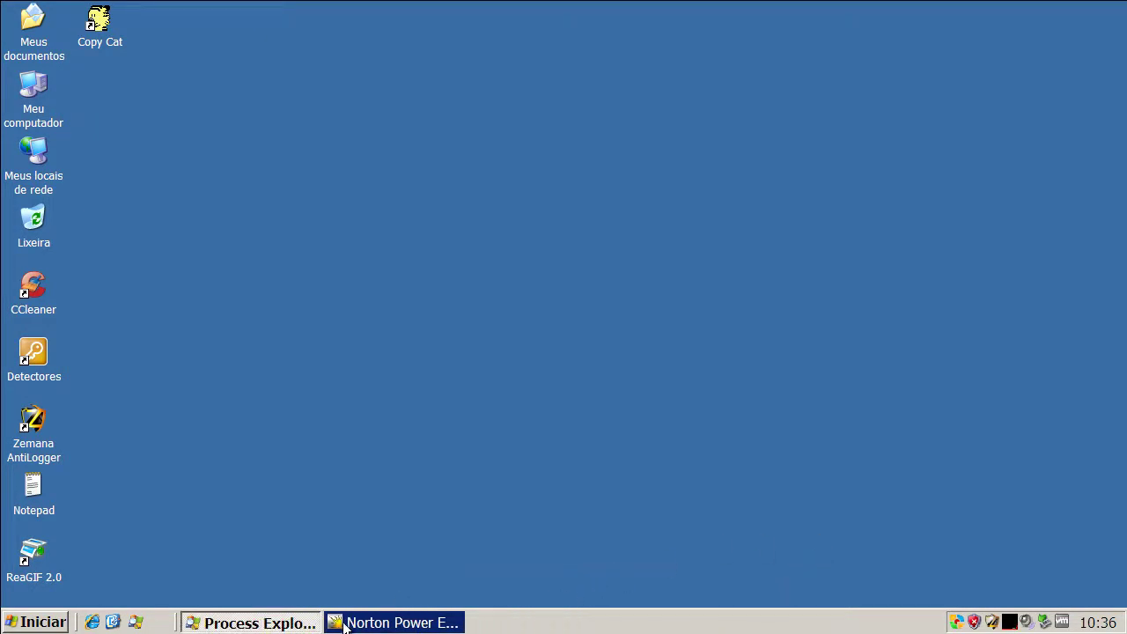
Step: Switch to Norton Power Eraser, review its detected and suspicious items, and cancel the fix
click(353, 622)
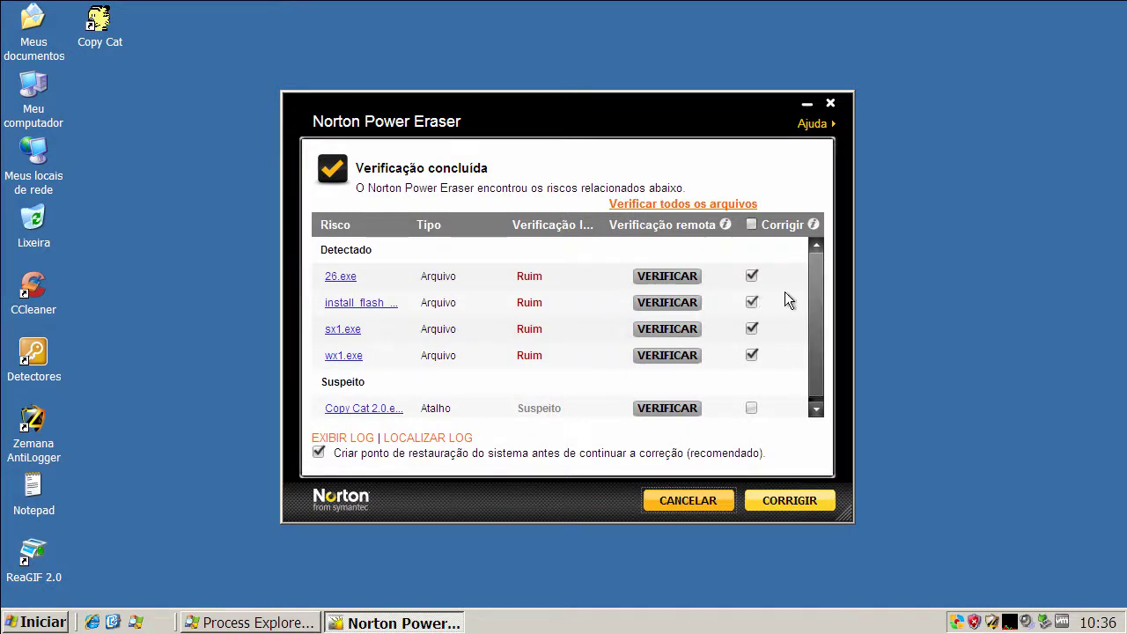
drag(815, 270, 818, 297)
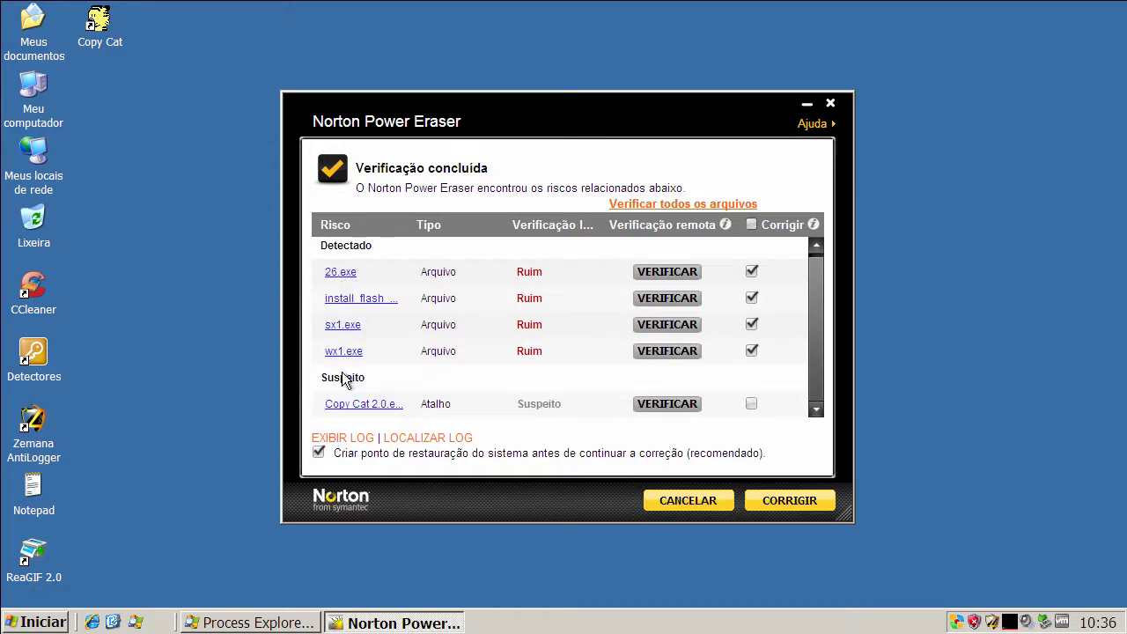
click(683, 511)
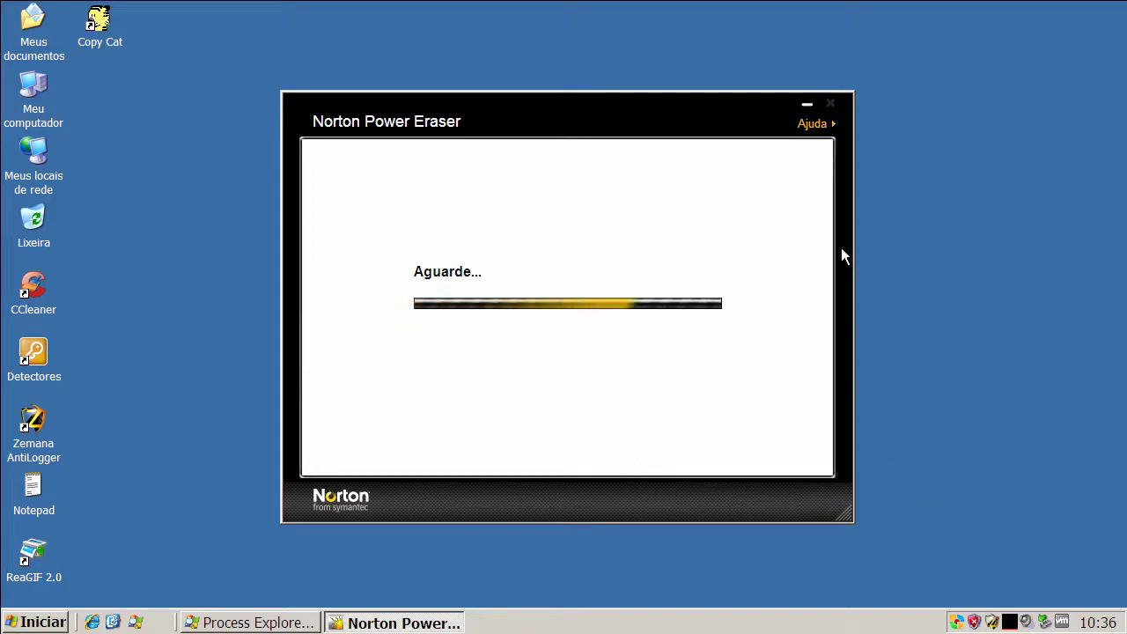
Step: Open the Zemana AntiLogger console to view its protection statistics, and close Norton Power Eraser
right_click(991, 621)
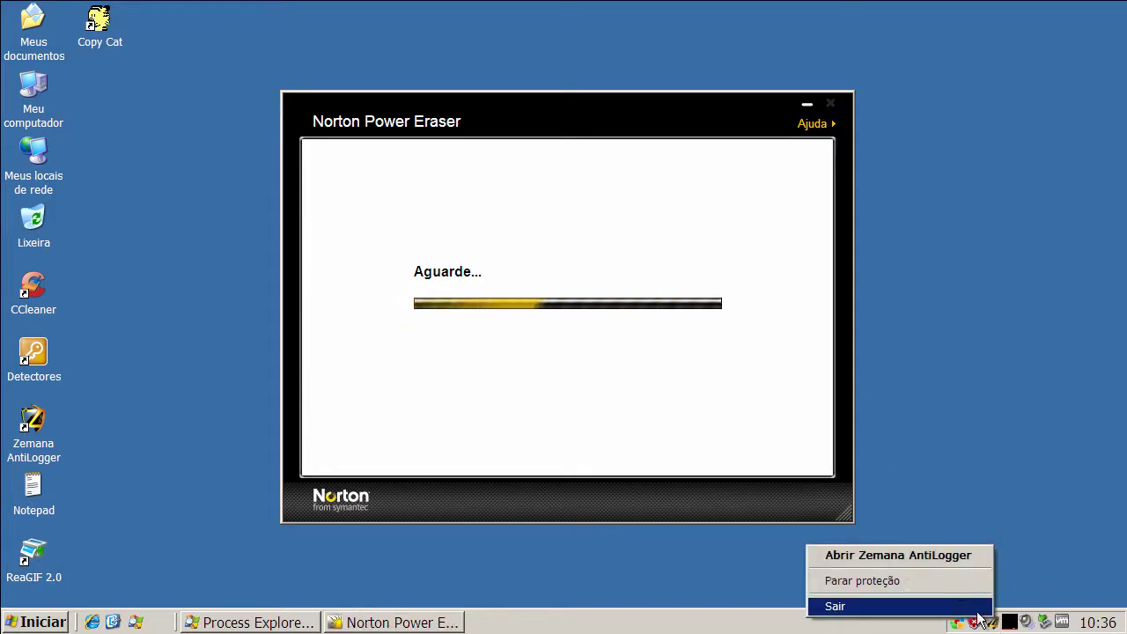
click(942, 557)
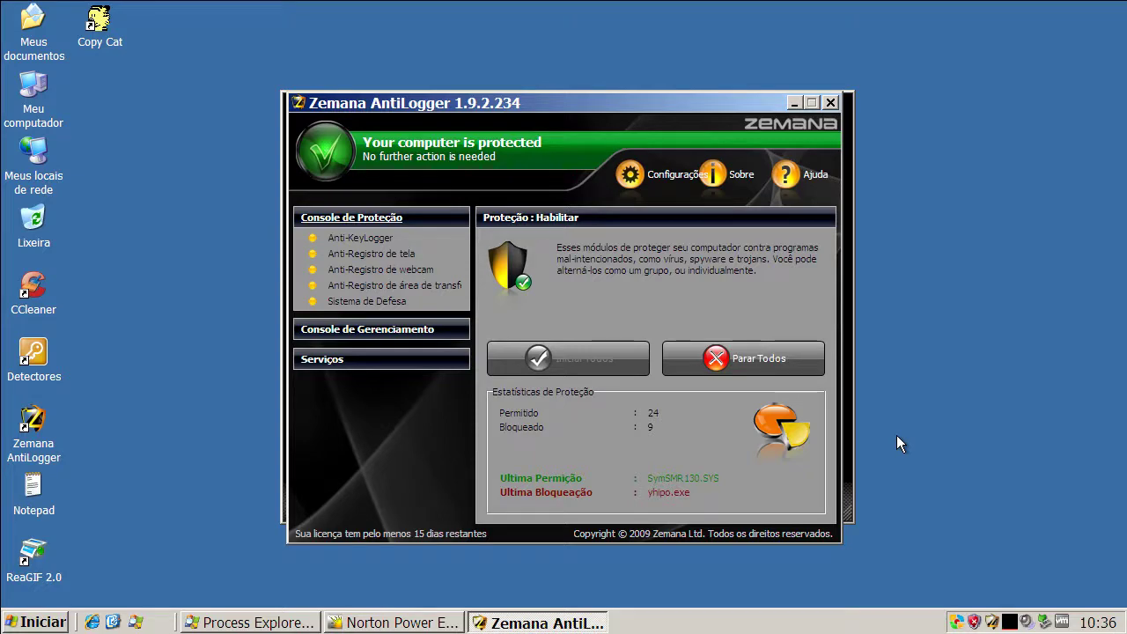
click(394, 622)
click(789, 501)
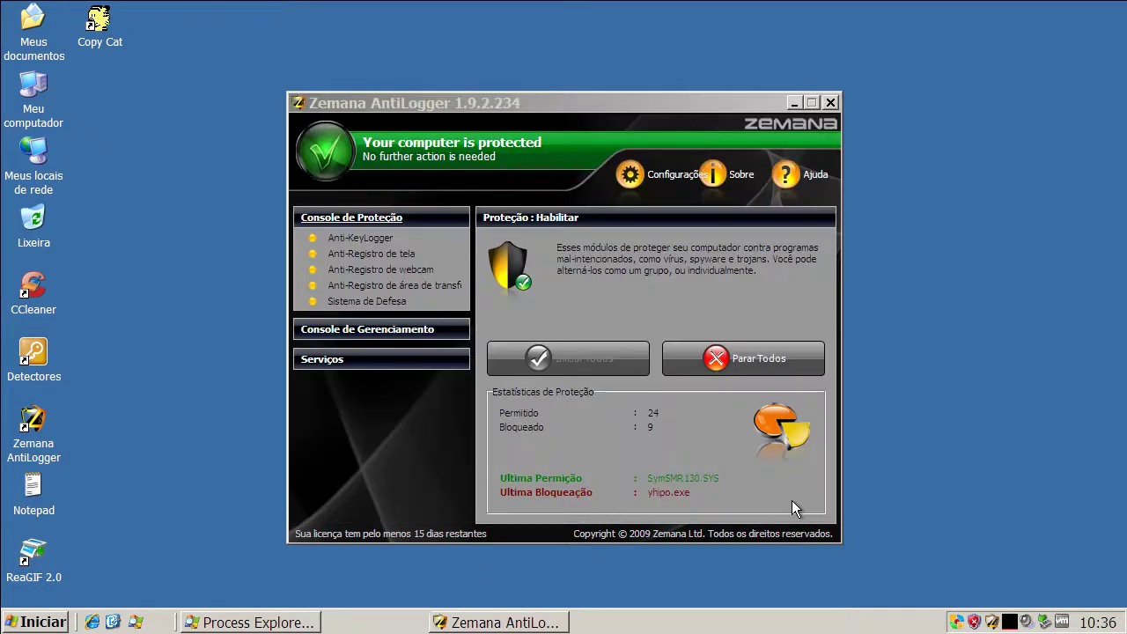